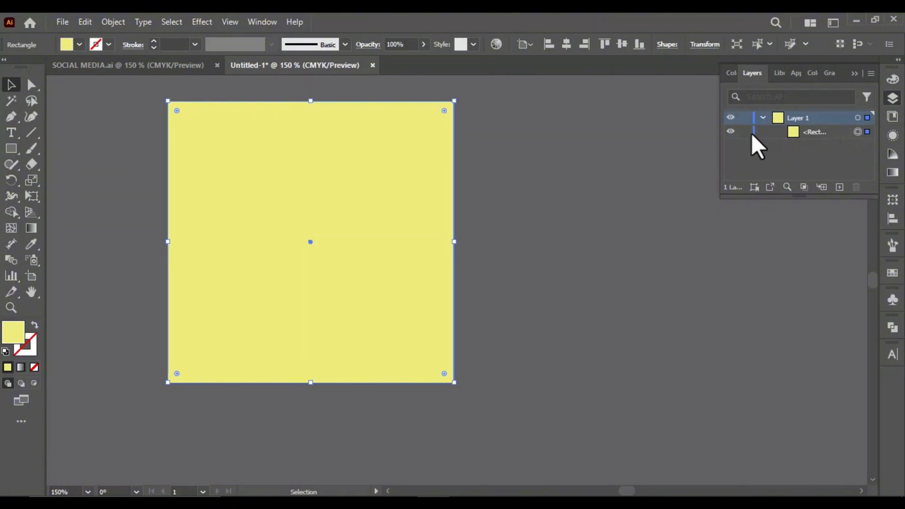
Draw a closed Pen path over the upper third of the yellow square, with an upward-arching lower edge spanning the full width
scroll(344, 134, up, 1)
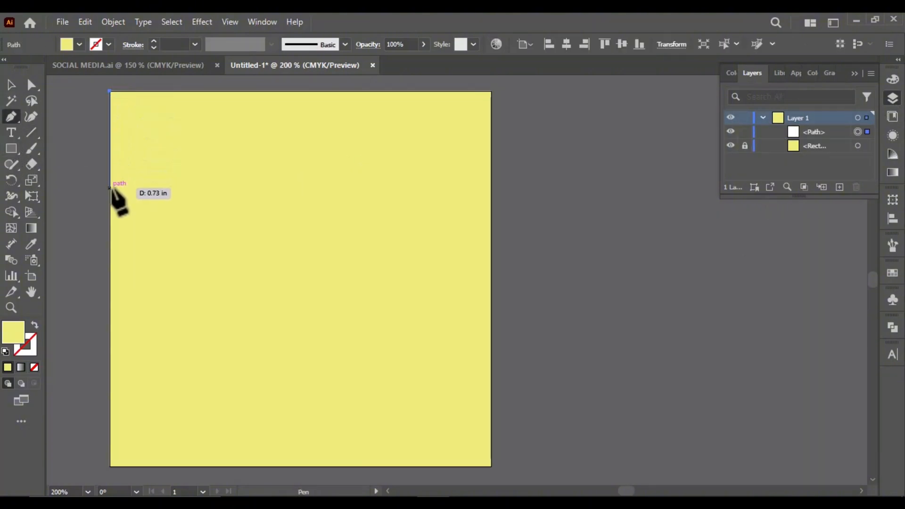
click(110, 228)
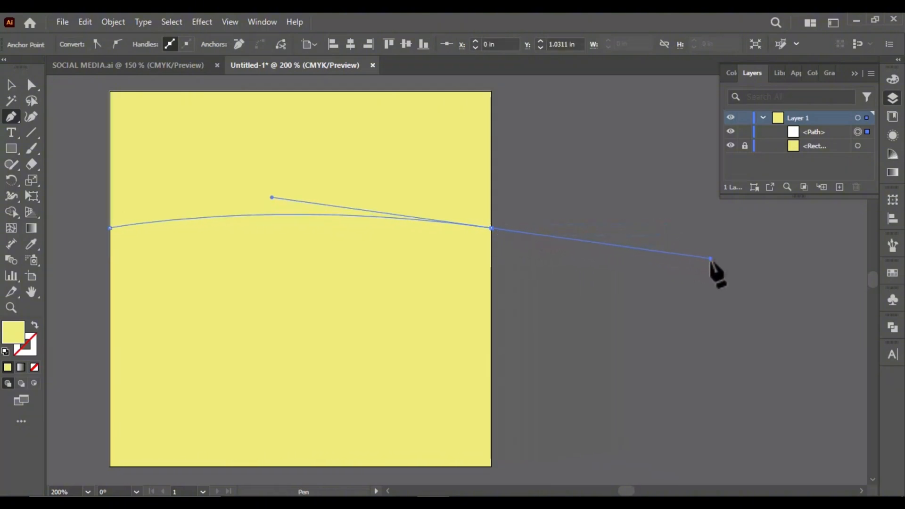
click(489, 228)
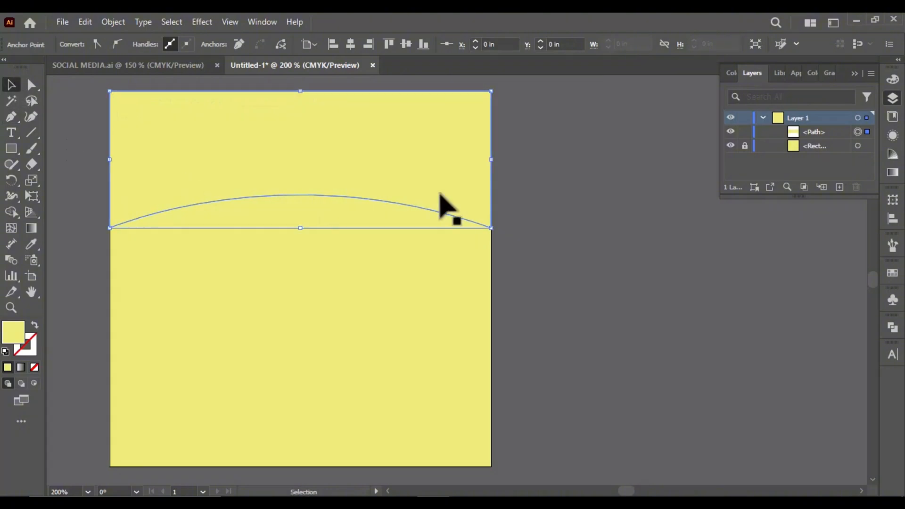
scroll(339, 195, down, 1)
scroll(330, 195, up, 1)
scroll(307, 197, down, 1)
scroll(307, 196, up, 2)
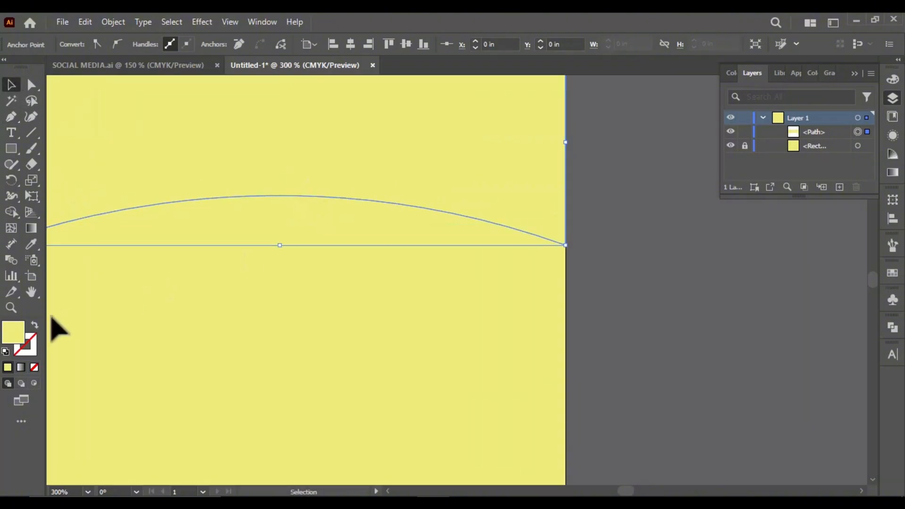
Fill the arched path with black
double_click(22, 329)
click(81, 273)
click(394, 113)
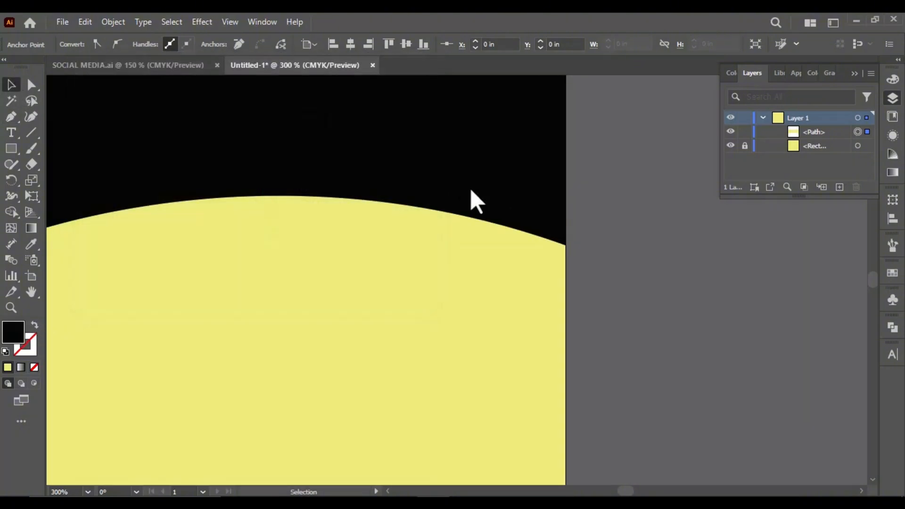
click(569, 208)
Duplicate the black arched shape slightly downward and send the copy backward behind the original
scroll(569, 207, down, 2)
scroll(537, 206, up, 2)
drag(359, 198, 360, 208)
scroll(390, 228, down, 2)
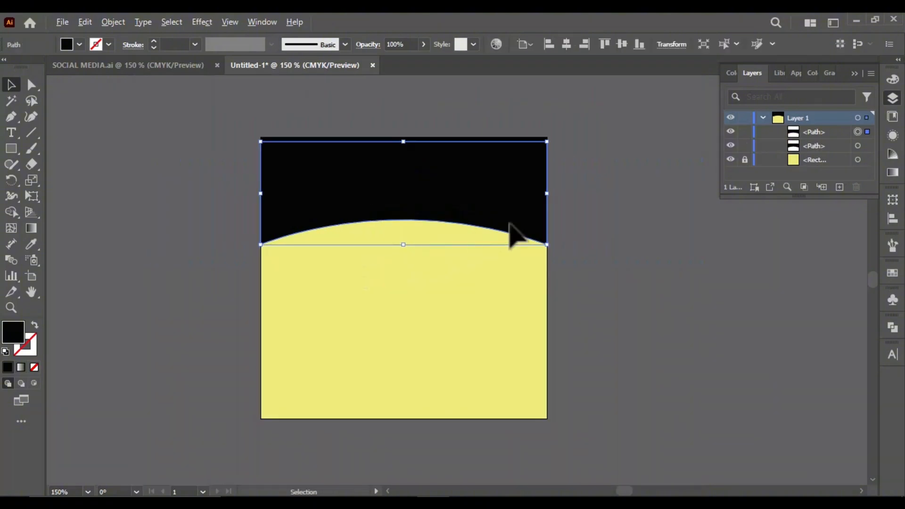
right_click(497, 140)
click(461, 239)
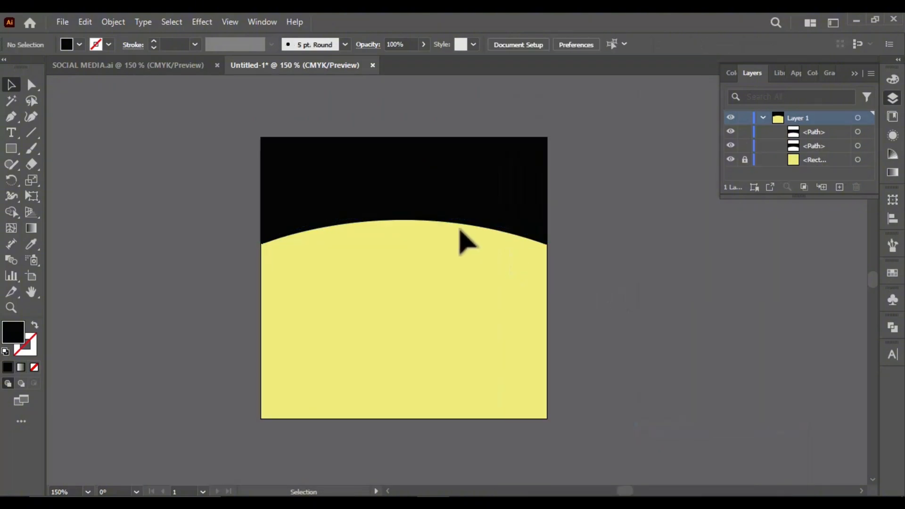
Change the fill of the rear arched copy to white (FFFFFF)
scroll(460, 239, up, 2)
click(452, 216)
double_click(20, 330)
click(80, 108)
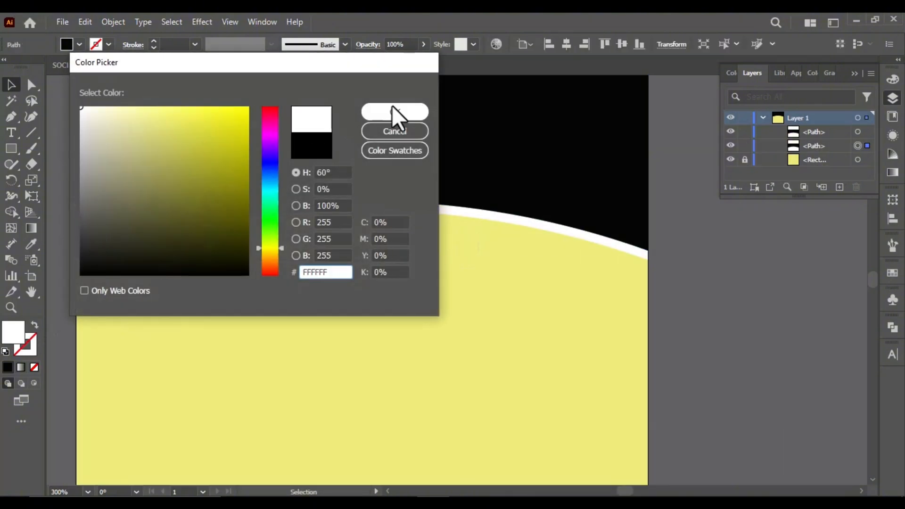
click(392, 106)
Duplicate the white arched shape slightly further down and bring the copy forward above the black one
scroll(460, 188, down, 1)
scroll(461, 210, up, 2)
drag(459, 200, 461, 226)
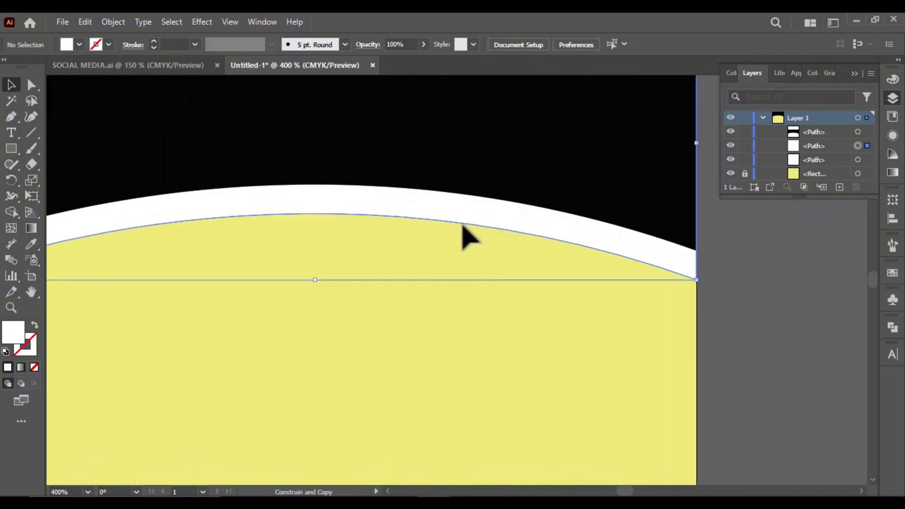
scroll(593, 247, down, 2)
right_click(558, 193)
mouse_move(587, 428)
click(718, 441)
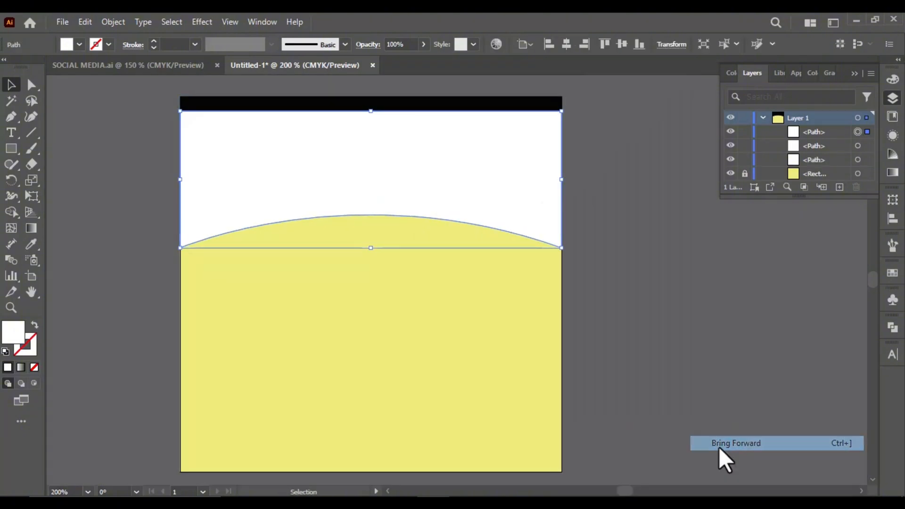
Set the fill colour to yellow (FFFF00) with nothing selected
click(633, 218)
double_click(20, 330)
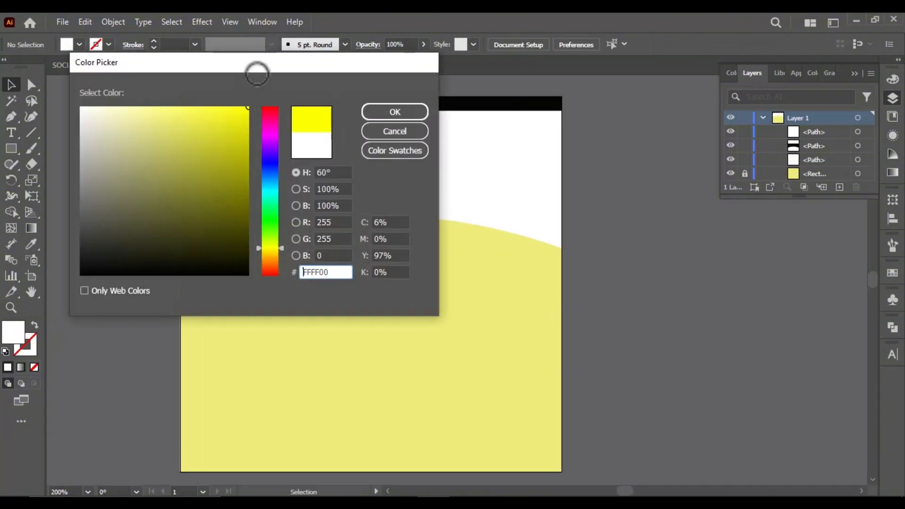
click(393, 107)
Move the front white arched shape upward so that thin black and white bands follow its curve
mouse_move(362, 188)
mouse_down()
mouse_move(362, 170)
mouse_move(388, 170)
mouse_up()
click(596, 266)
scroll(366, 194, up, 3)
scroll(396, 178, down, 5)
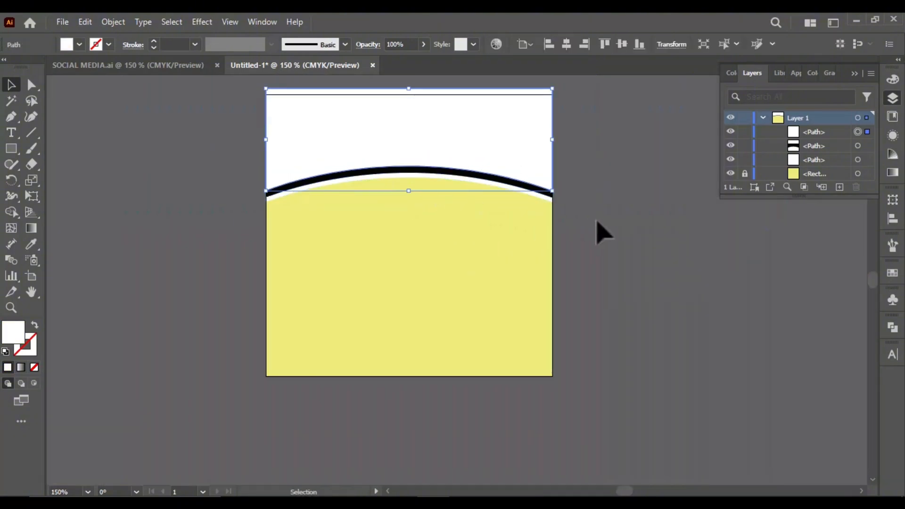
click(598, 220)
Change the fill of the thin white band below the black one to bright yellow
scroll(398, 167, up, 2)
scroll(368, 198, up, 3)
click(381, 203)
double_click(7, 336)
drag(213, 170, 250, 107)
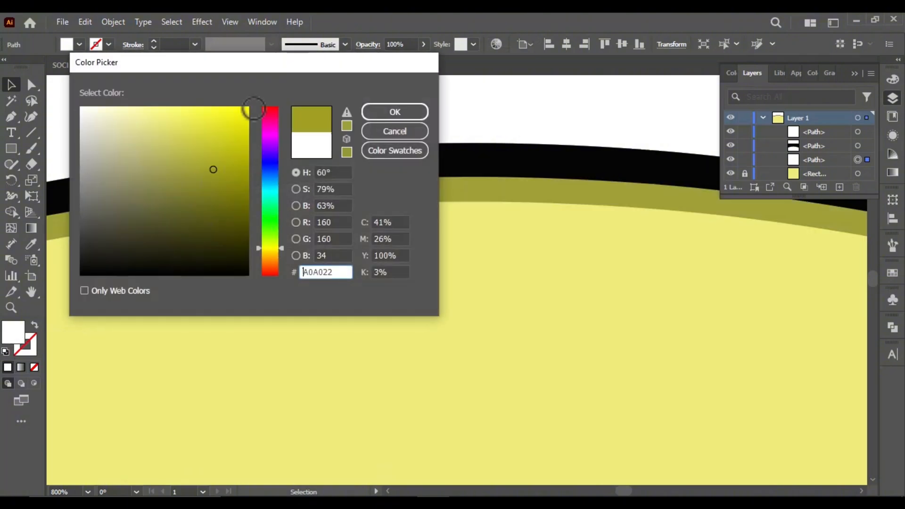
click(394, 112)
scroll(361, 180, down, 4)
click(645, 265)
Try moving the white arched shape off to the side of the artboard, and undo the move
click(434, 169)
scroll(226, 283, down, 2)
scroll(302, 195, up, 2)
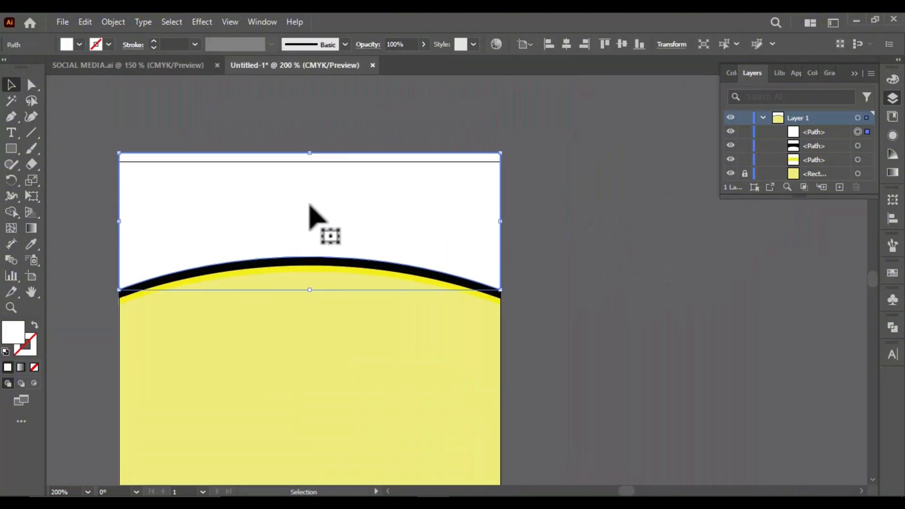
drag(281, 227, 568, 248)
key(ctrl+z)
click(530, 216)
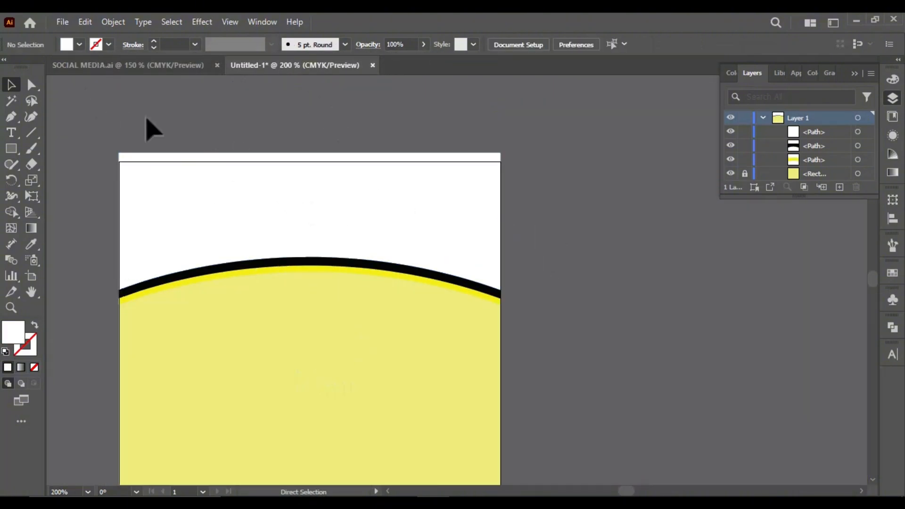
Open the house photo bef5e697d5ebc074c1805f3b4ad1718a from the Downloads folder
key(ctrl+o)
click(57, 175)
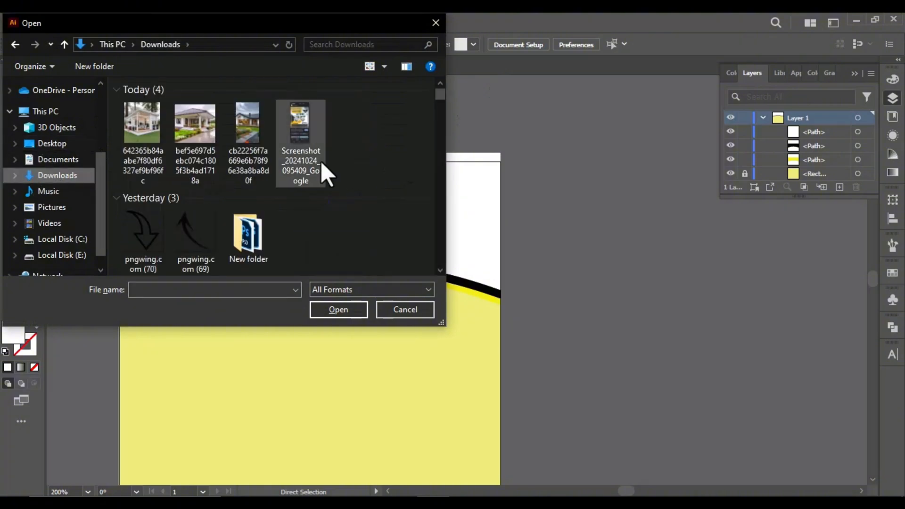
click(150, 150)
click(168, 105)
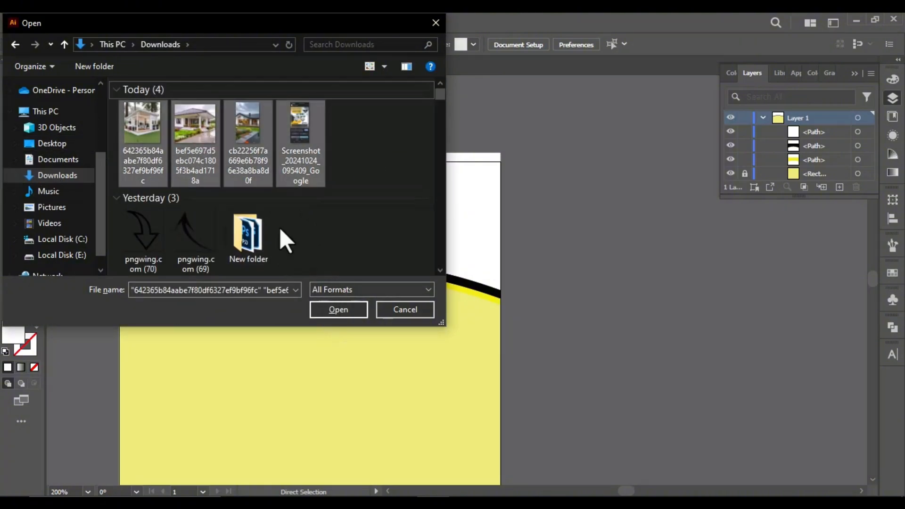
click(200, 151)
key(Return)
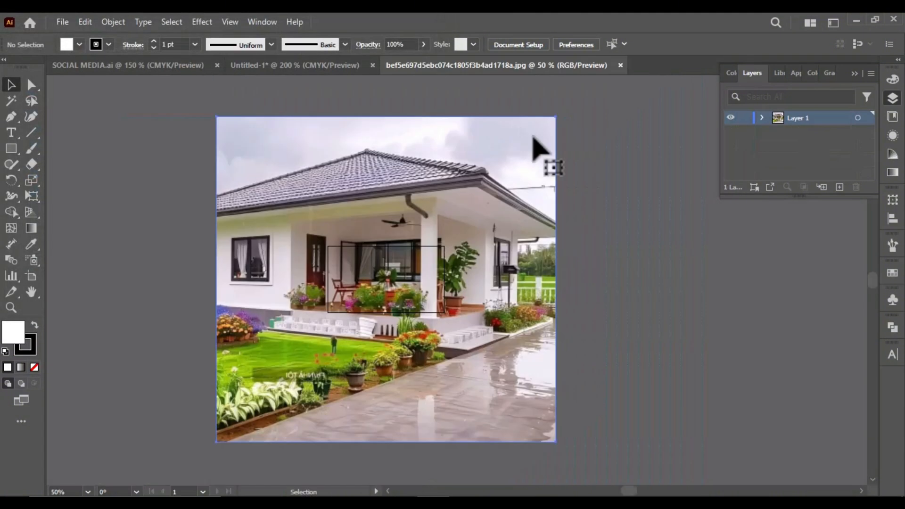
Scale down the house photo and copy it into the Untitled-1 document over the arched shapes
drag(557, 117, 389, 367)
scroll(410, 299, up, 3)
scroll(361, 236, down, 2)
drag(222, 346, 380, 227)
scroll(381, 227, down, 1)
drag(271, 165, 345, 170)
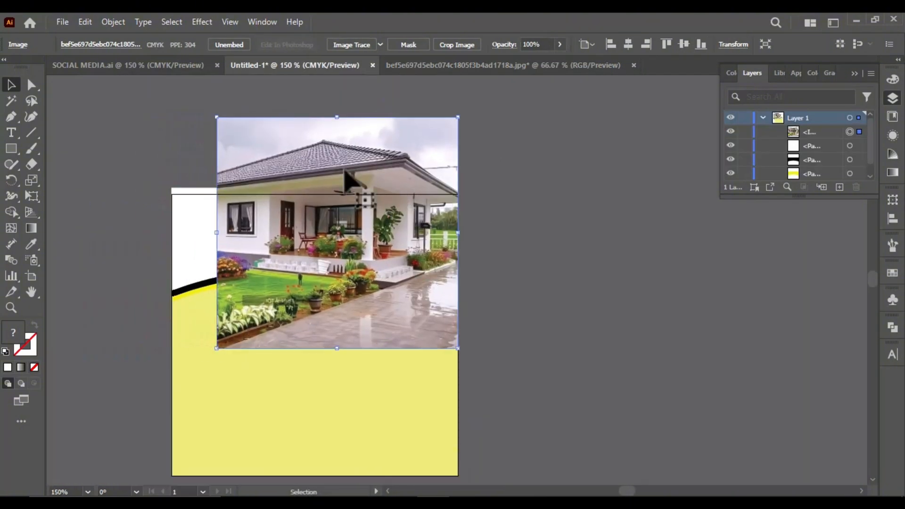
Enlarge the house photo to slightly wider than the artboard and move it aside to uncover the white shape
drag(214, 115, 182, 144)
drag(180, 181, 168, 170)
scroll(351, 316, up, 2)
scroll(355, 313, down, 1)
drag(453, 285, 682, 345)
Bring the white arched shape in front of the house photo
click(296, 248)
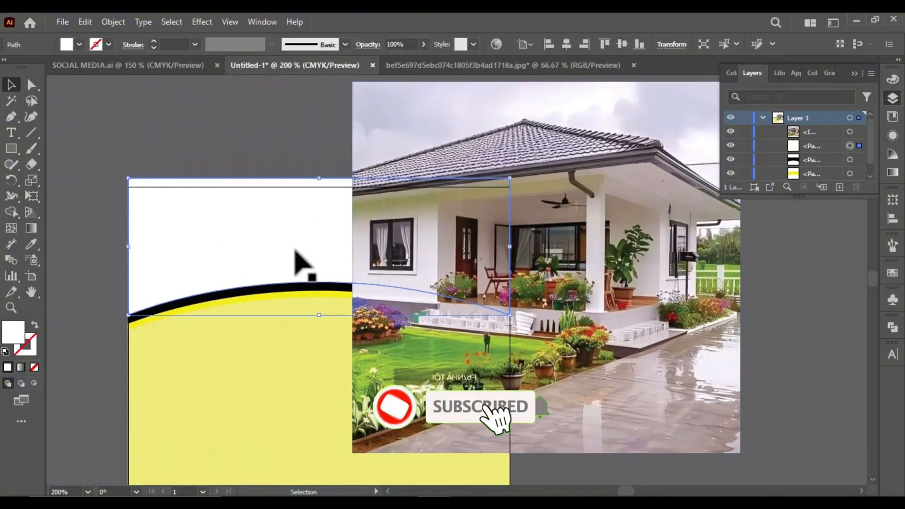
right_click(296, 248)
mouse_move(370, 431)
click(464, 430)
Move the house photo back over the artboard and clip it to the white arched shape with a clipping mask
drag(603, 359, 376, 351)
shift+click(370, 282)
right_click(370, 282)
click(415, 396)
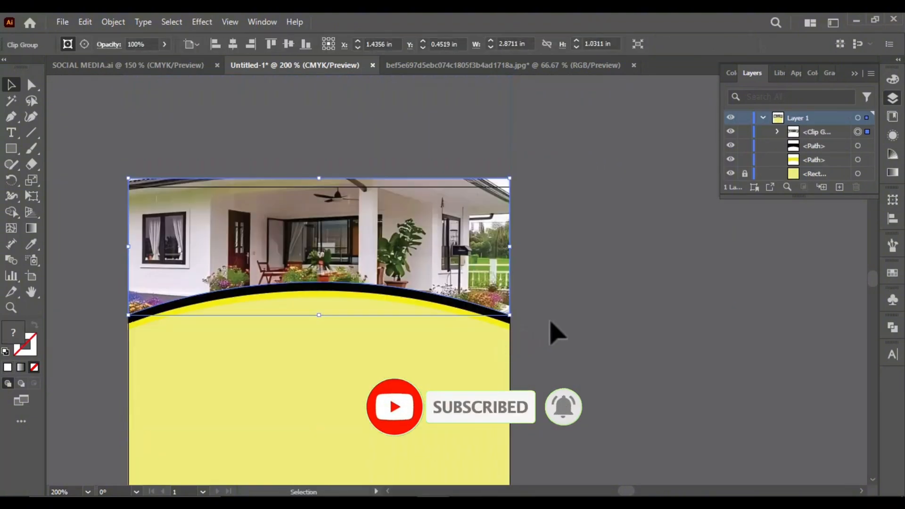
click(602, 306)
Select the clipped photo with the black and yellow bands and nudge them down to the artboard's upper edge
scroll(472, 261, down, 1)
scroll(429, 218, up, 2)
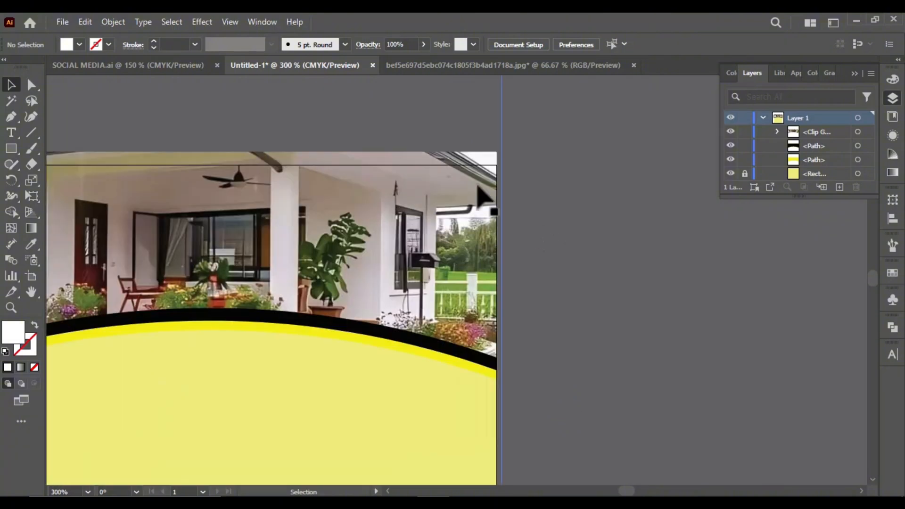
scroll(476, 198, down, 2)
scroll(374, 250, up, 2)
click(349, 295)
shift+click(344, 283)
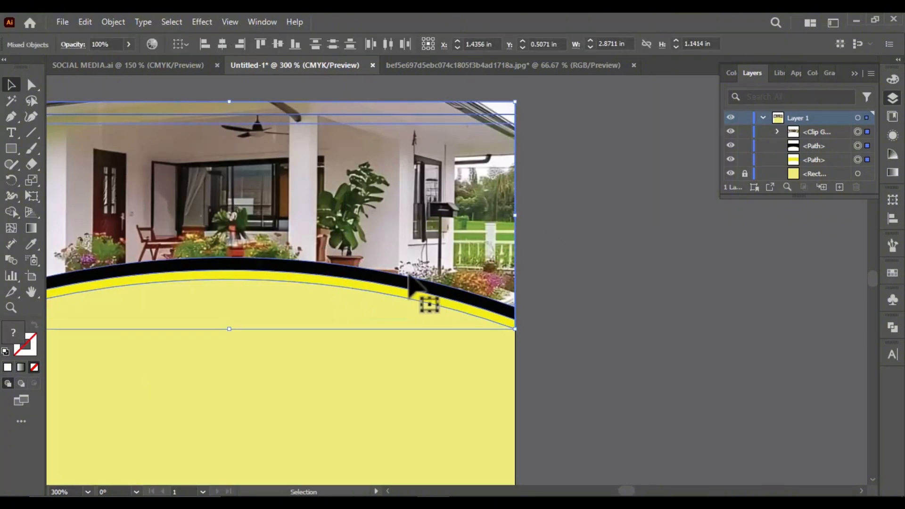
key(Down)
key(Down)
key(Down)
key(Down)
click(597, 243)
scroll(483, 179, down, 2)
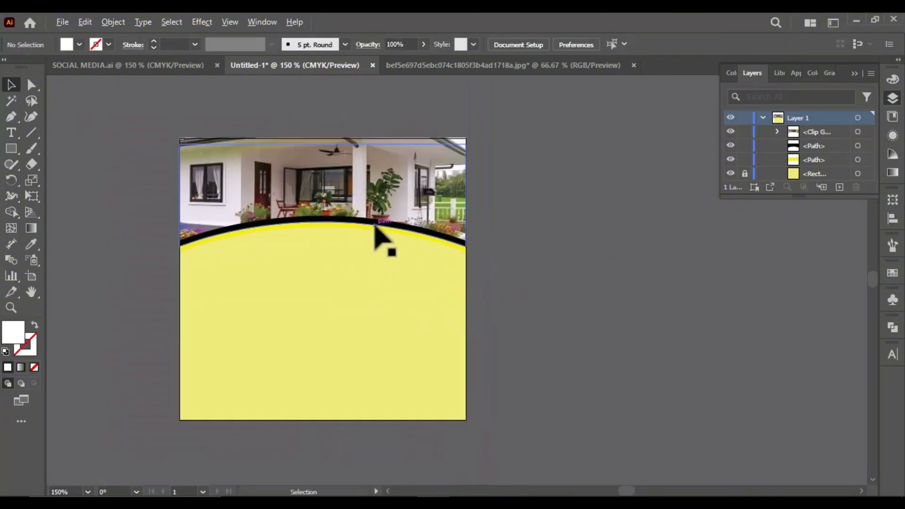
Draw a white circle with the Ellipse tool over the artboard's upper-right corner, overlapping the photo and bands
scroll(396, 146, up, 2)
scroll(354, 196, down, 2)
scroll(415, 181, up, 1)
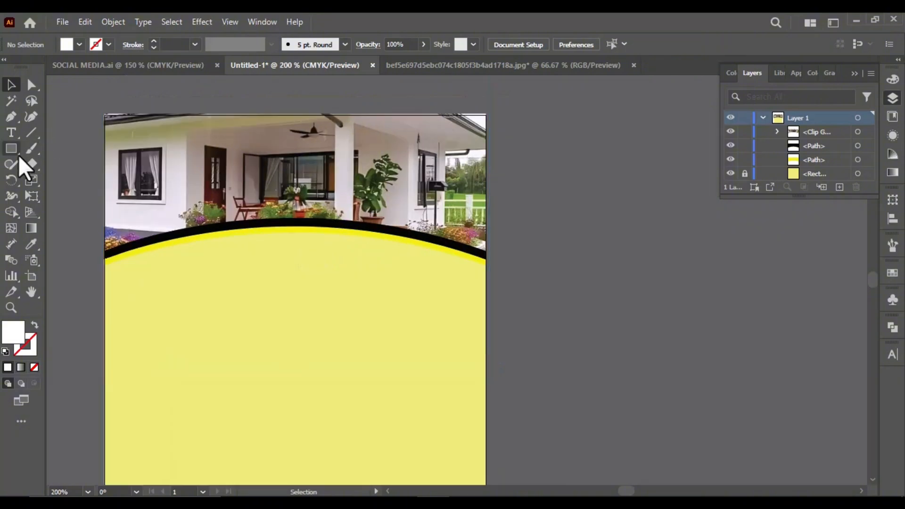
drag(11, 149, 59, 179)
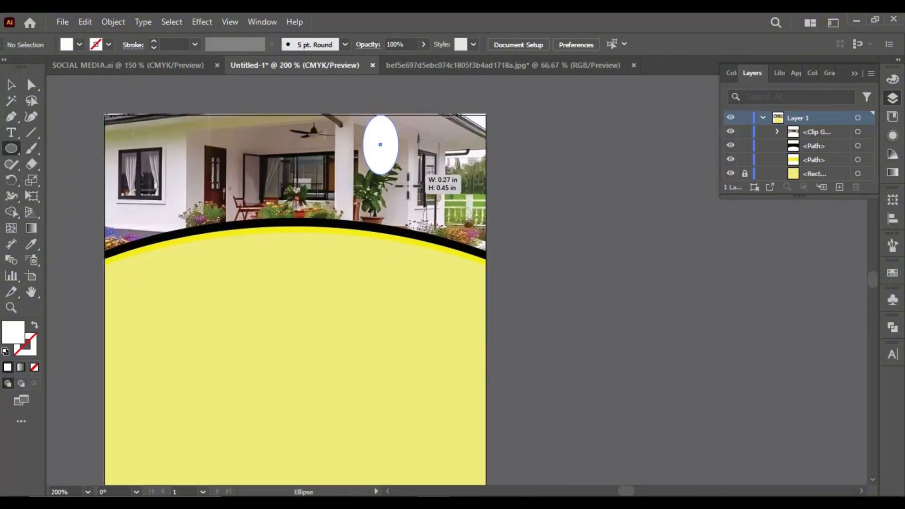
mouse_move(408, 185)
mouse_down()
mouse_move(461, 270)
mouse_move(470, 255)
mouse_up()
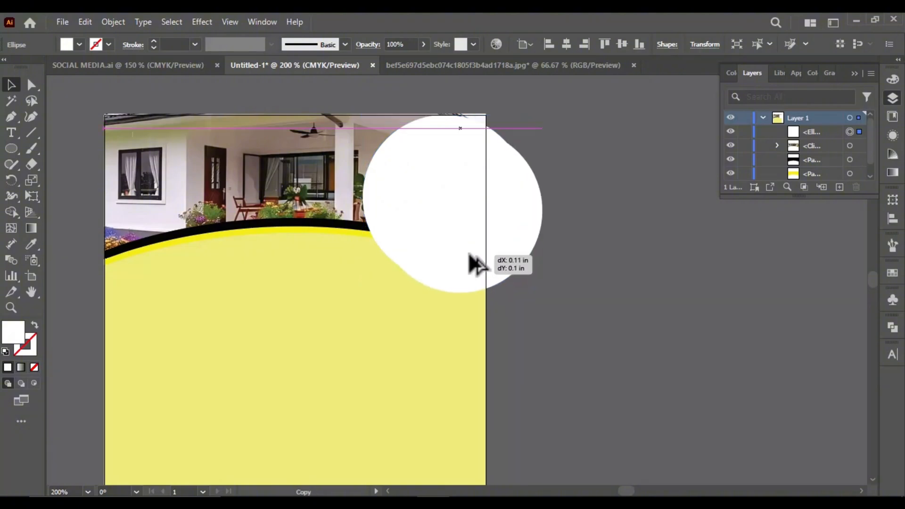
Duplicate the white circle, scale the copy down slightly and position it near the original's lower edge
drag(547, 295, 528, 277)
scroll(482, 253, up, 3)
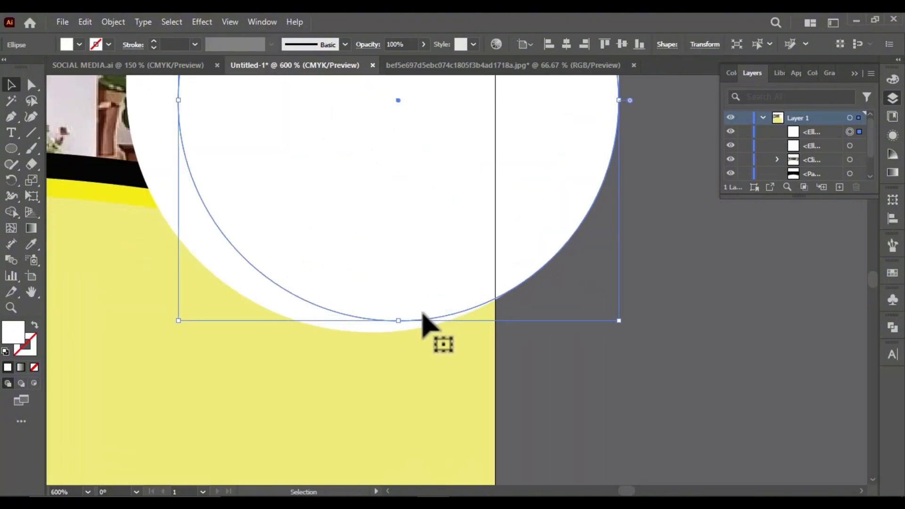
drag(421, 320, 407, 326)
scroll(406, 302, down, 2)
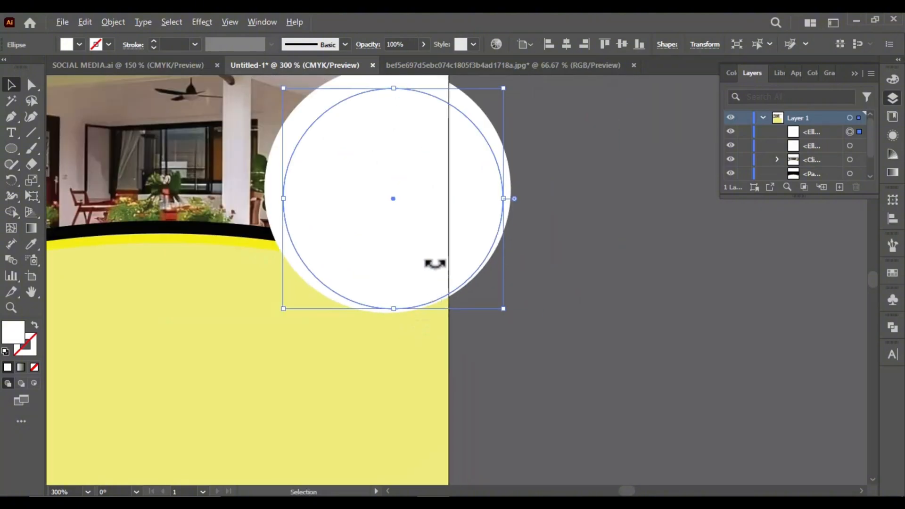
scroll(453, 184, down, 1)
scroll(455, 167, up, 1)
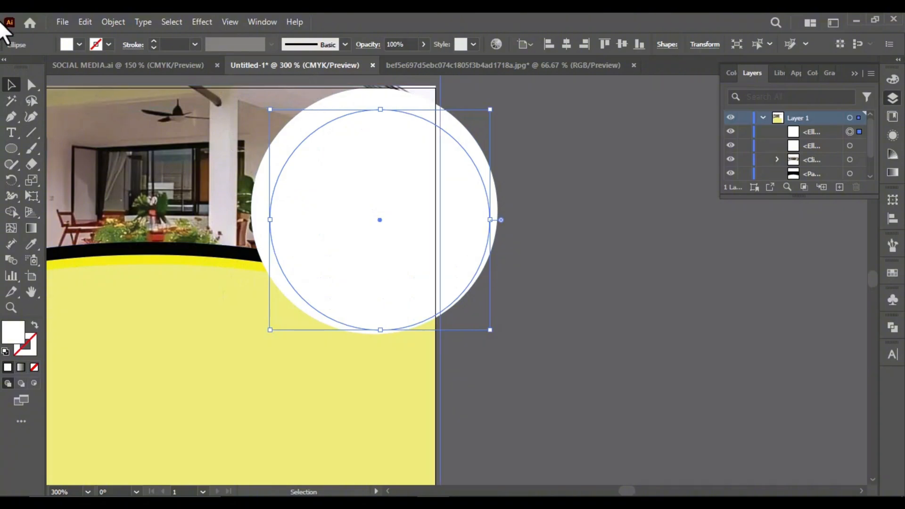
Open the second house photo cb22256f7a669e6b78f96e38a8ba8d0f from the Downloads folder
click(63, 22)
click(146, 66)
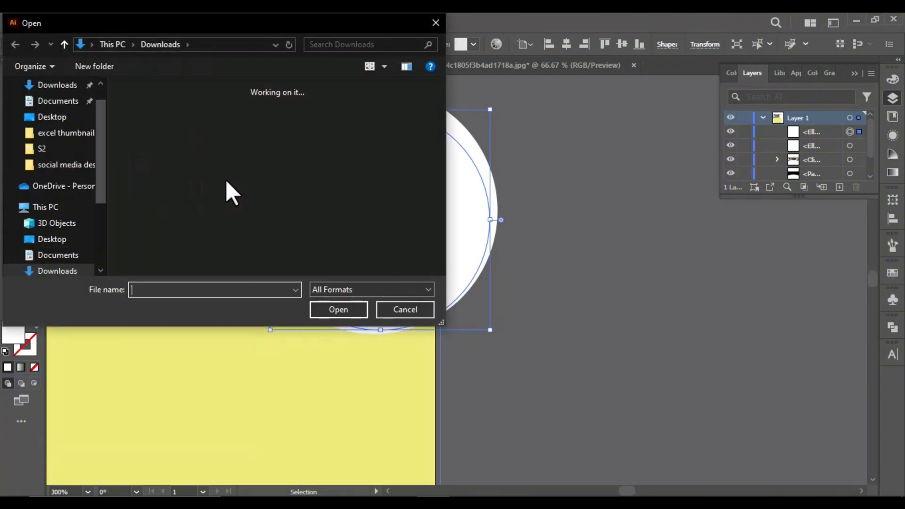
double_click(257, 163)
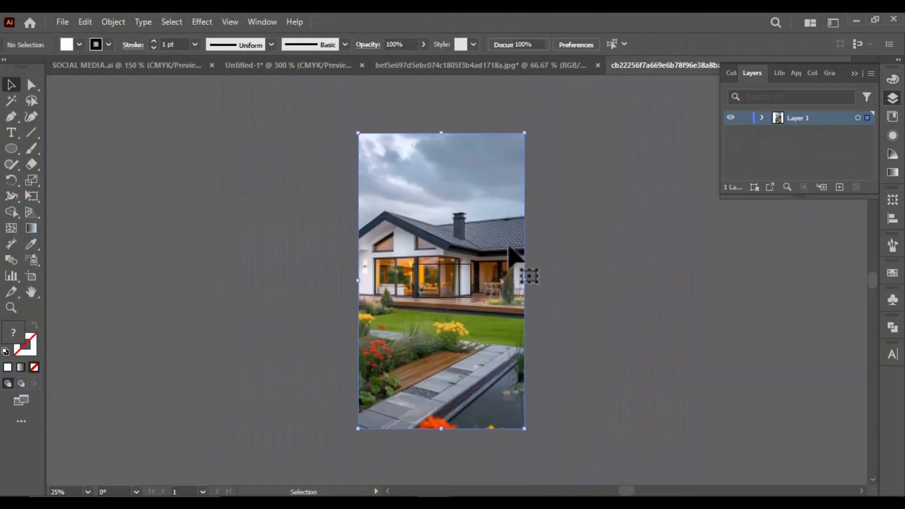
Scale down the second house photo and copy it into Untitled-1 over the white circles
drag(526, 133, 437, 408)
scroll(361, 415, up, 3)
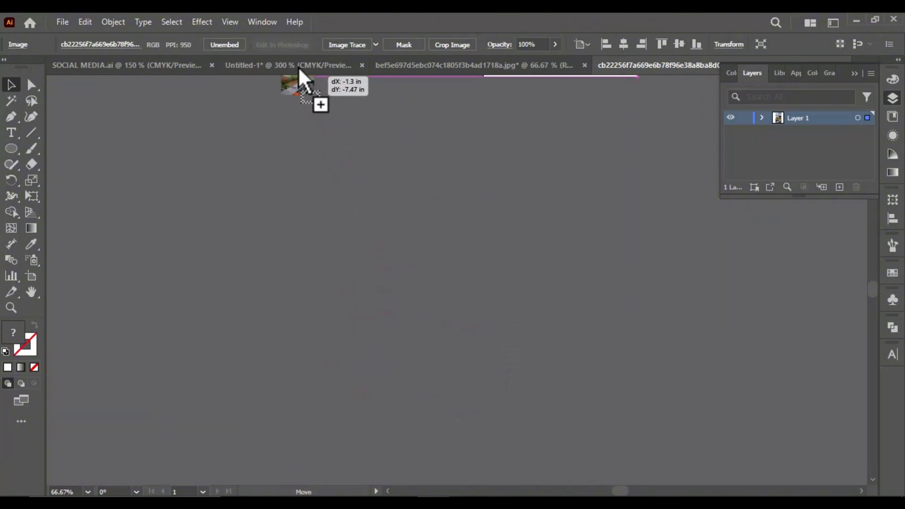
drag(298, 68, 419, 338)
key(ctrl+z)
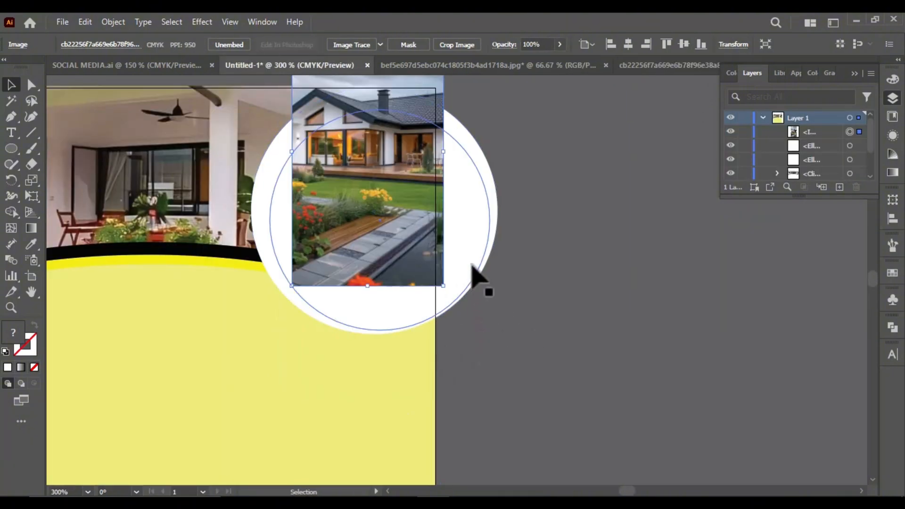
scroll(437, 226, down, 1)
drag(417, 92, 460, 72)
Close the bef5e697d5ebc074c1805f3b4ad1718a.jpg document without saving its changes
drag(516, 65, 574, 162)
click(584, 162)
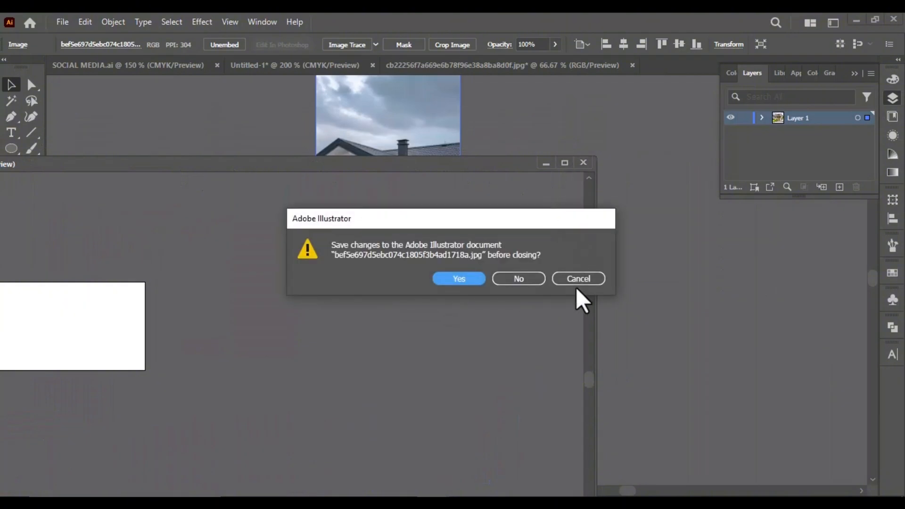
click(519, 278)
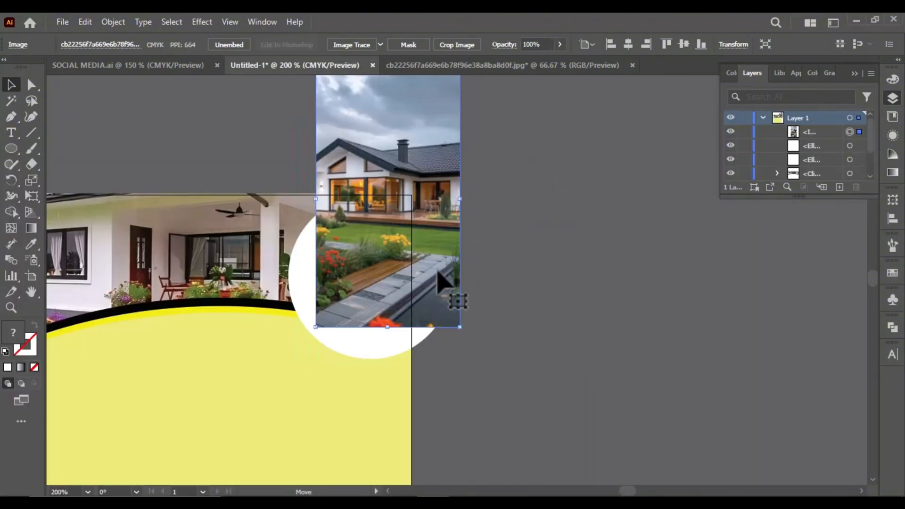
Move the second house photo off the white circles and bring the smaller white circle to the front
drag(439, 272, 640, 272)
click(414, 292)
drag(561, 269, 533, 277)
right_click(426, 284)
mouse_move(509, 428)
click(576, 427)
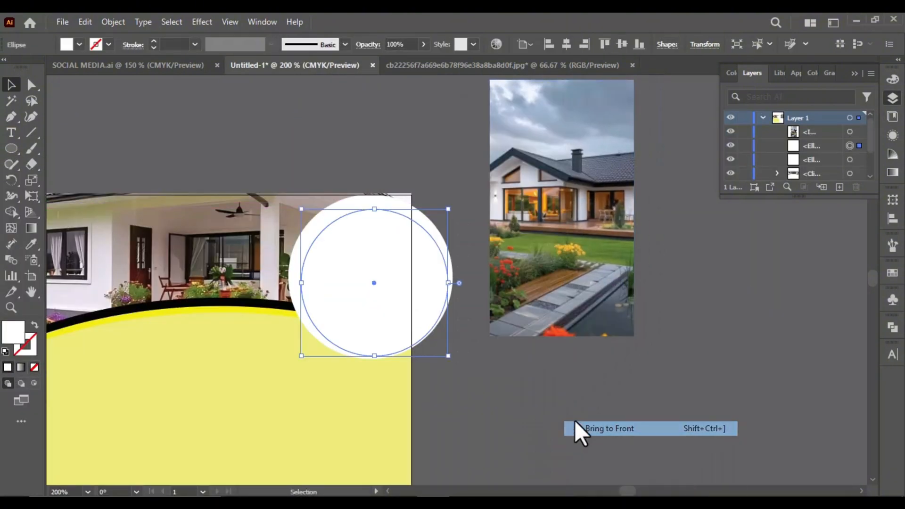
Place the house photo behind the smaller white circle and clip it to that circle with a clipping mask
drag(590, 316, 419, 384)
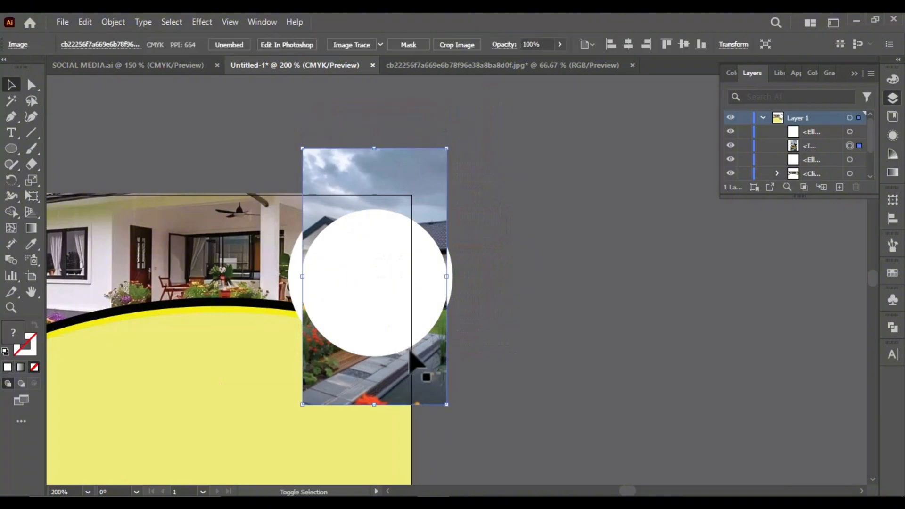
shift+click(409, 353)
right_click(411, 362)
click(460, 243)
Nudge the clipped house photo down so its lower edge meets the white circle's lower edge
scroll(424, 324, up, 3)
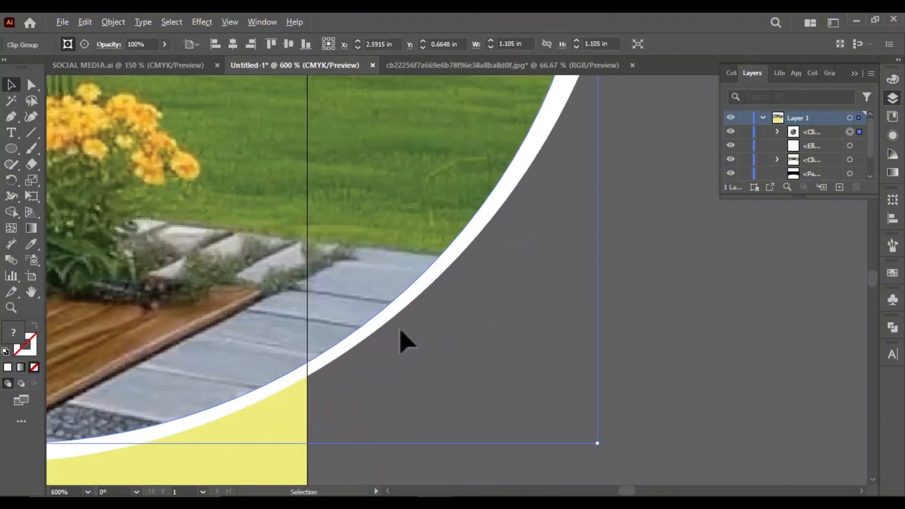
scroll(424, 327, down, 3)
click(448, 324)
scroll(325, 361, up, 7)
click(276, 240)
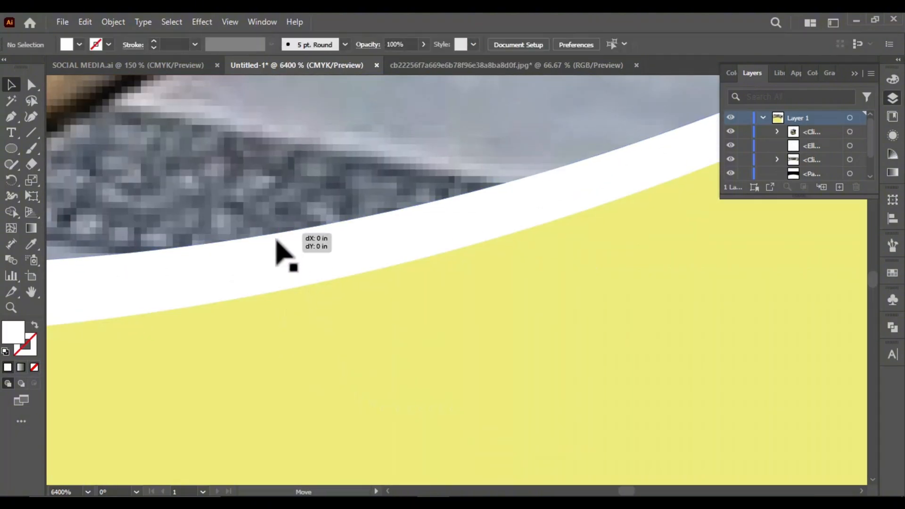
drag(276, 240, 262, 290)
scroll(432, 289, down, 9)
click(417, 332)
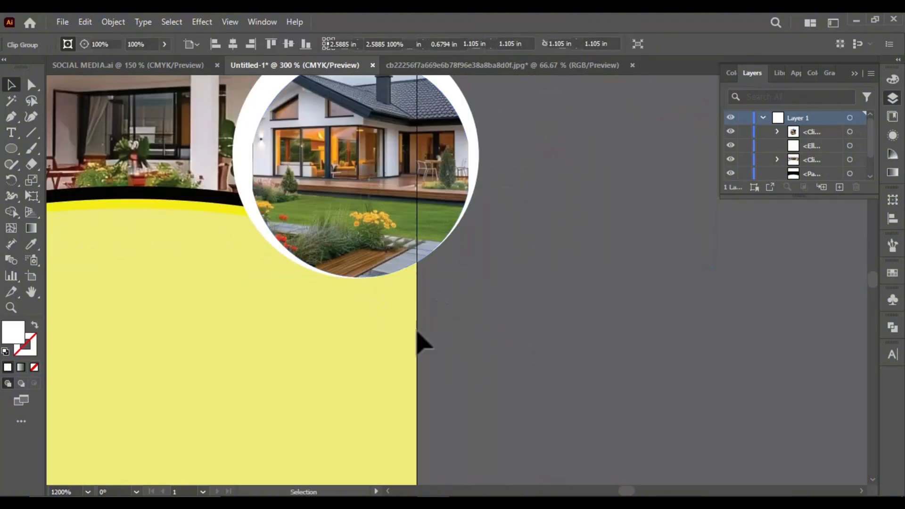
Duplicate the clipped house photo beside the artboard and delete the image inside the copy, keeping only its circular mask
scroll(417, 331, down, 5)
scroll(443, 198, up, 2)
alt+drag(405, 249, 646, 283)
double_click(646, 300)
click(645, 307)
key(Delete)
key(ctrl+z)
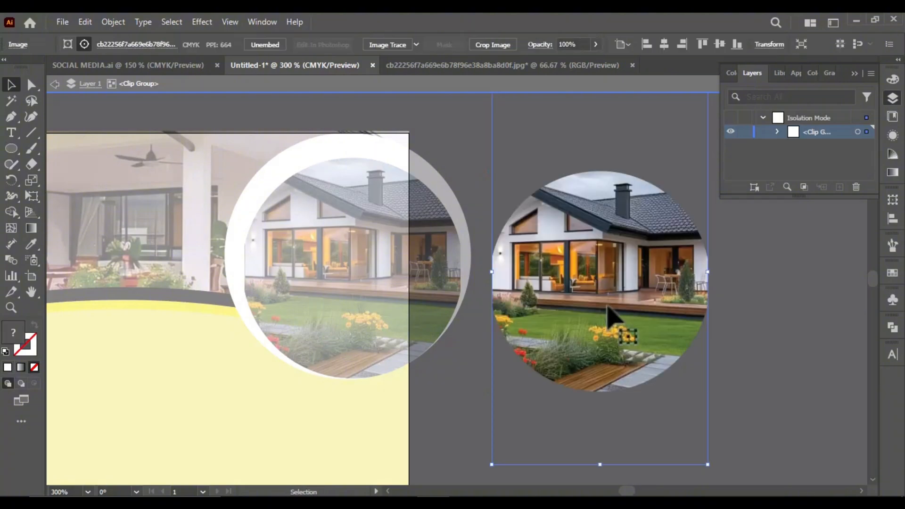
double_click(608, 307)
key(Delete)
double_click(651, 324)
drag(481, 334, 589, 315)
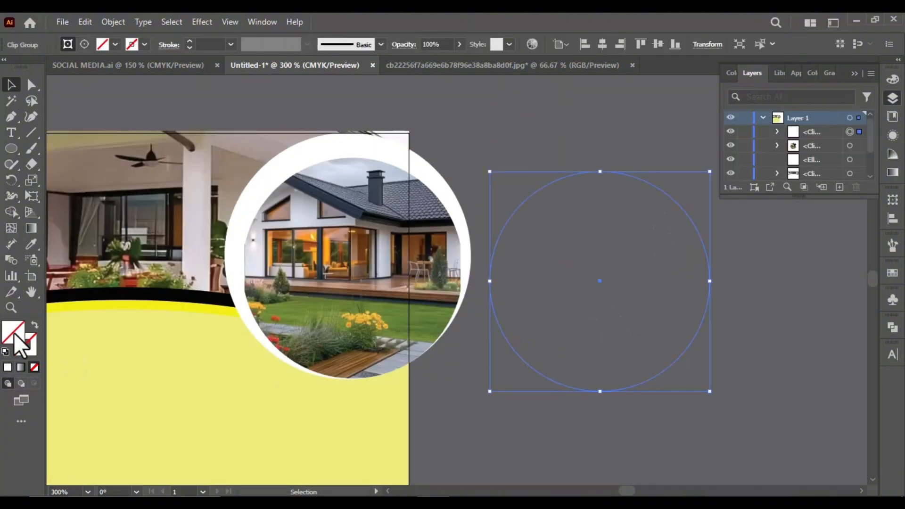
Fill the empty circular mask with the bright yellow sampled from the curved band
key(i)
click(226, 309)
click(11, 85)
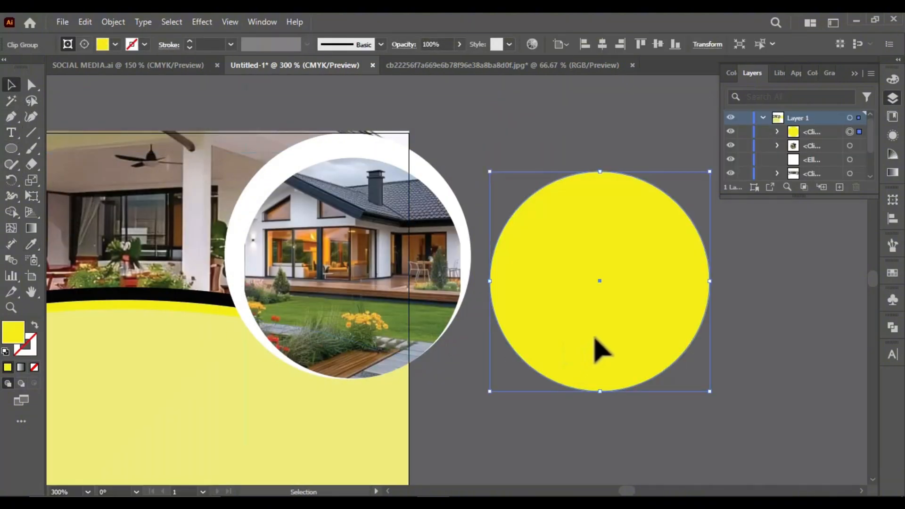
click(482, 338)
Move the yellow circle over the clipped house photo and bring the photo in front of it
drag(615, 389, 366, 376)
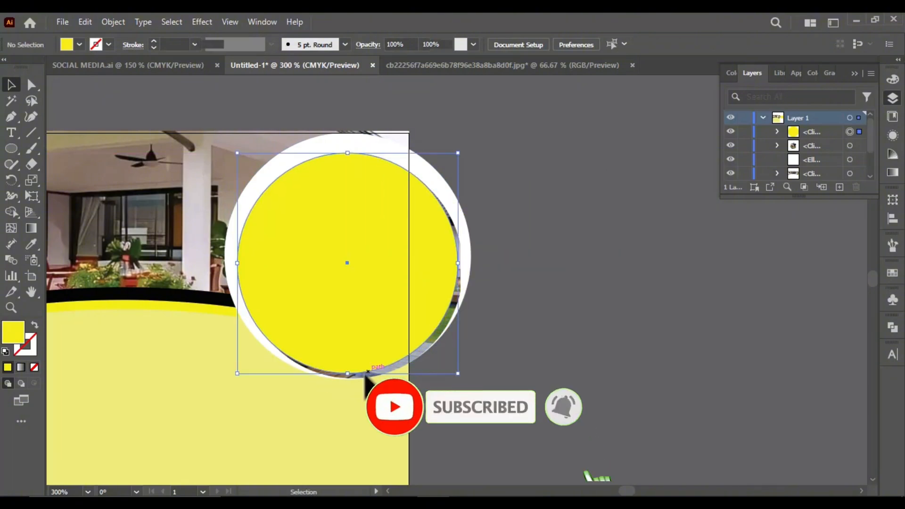
drag(458, 376, 461, 379)
click(451, 323)
right_click(450, 323)
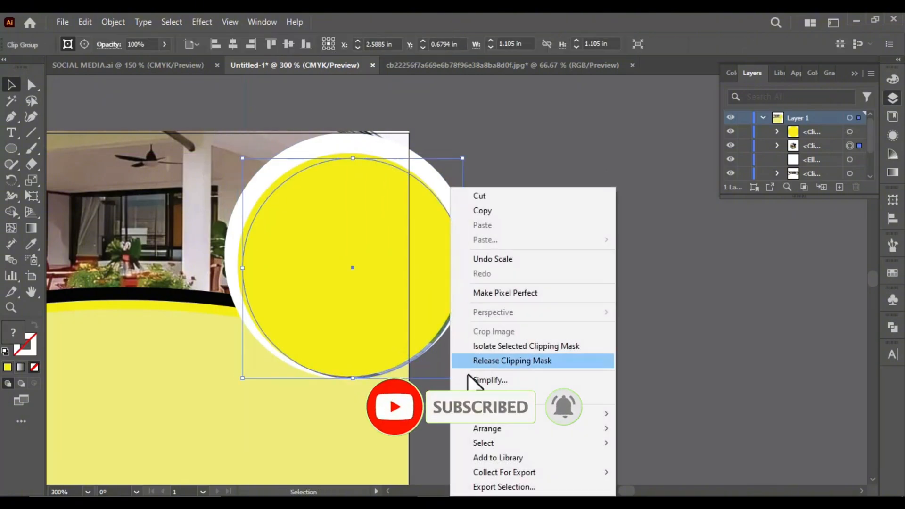
mouse_move(511, 431)
click(641, 421)
scroll(278, 218, up, 2)
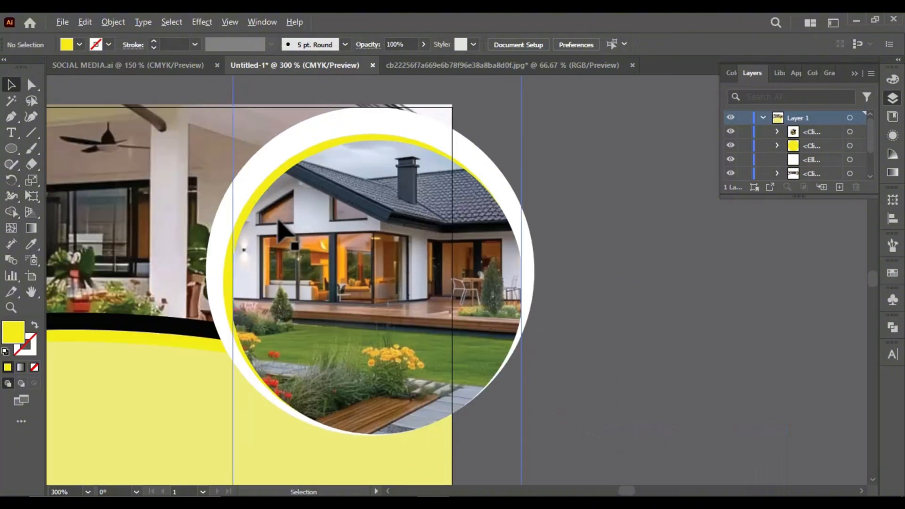
Adjust the yellow circle behind the house photo so it shows as a thin crescent along the photo's upper-left edge
click(280, 146)
scroll(345, 130, up, 3)
drag(227, 134, 219, 116)
scroll(302, 155, down, 4)
scroll(268, 337, up, 2)
scroll(278, 336, down, 3)
scroll(202, 424, up, 1)
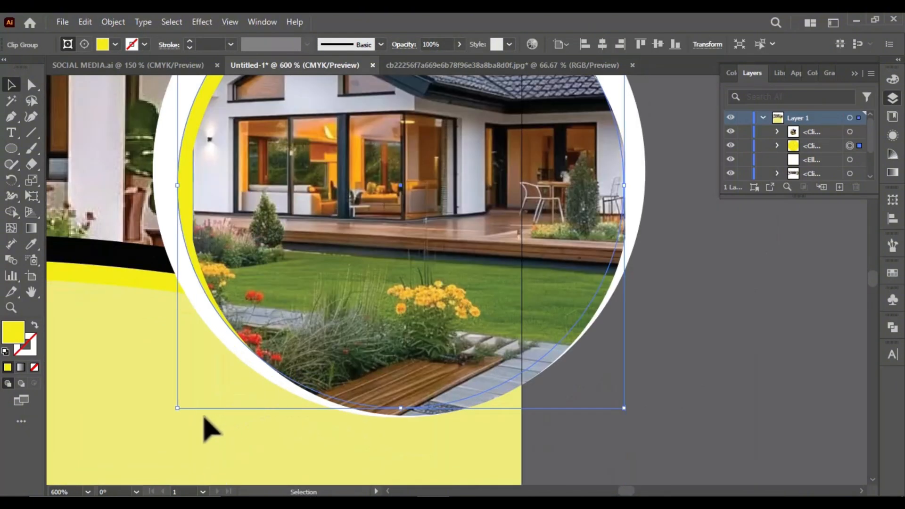
scroll(202, 424, up, 1)
drag(151, 401, 155, 424)
scroll(273, 367, down, 3)
scroll(441, 320, down, 1)
click(558, 385)
scroll(467, 155, down, 2)
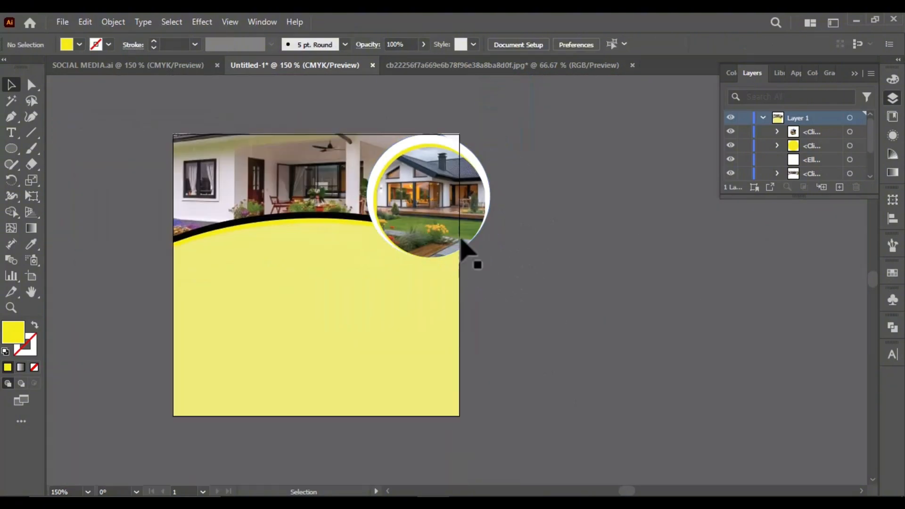
Select the circular photo with its yellow and white circles and nudge them slightly left and down together
scroll(493, 144, up, 1)
drag(473, 260, 473, 262)
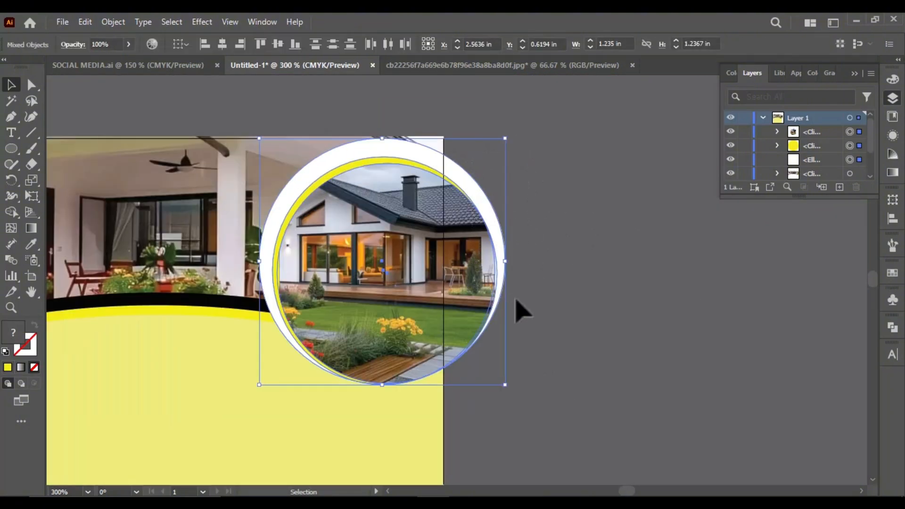
key(Left)
key(Left)
key(Left)
key(Down)
key(Down)
key(Down)
key(Left)
key(Left)
key(Left)
key(Left)
key(Left)
key(Left)
key(Left)
click(556, 308)
scroll(552, 212, down, 2)
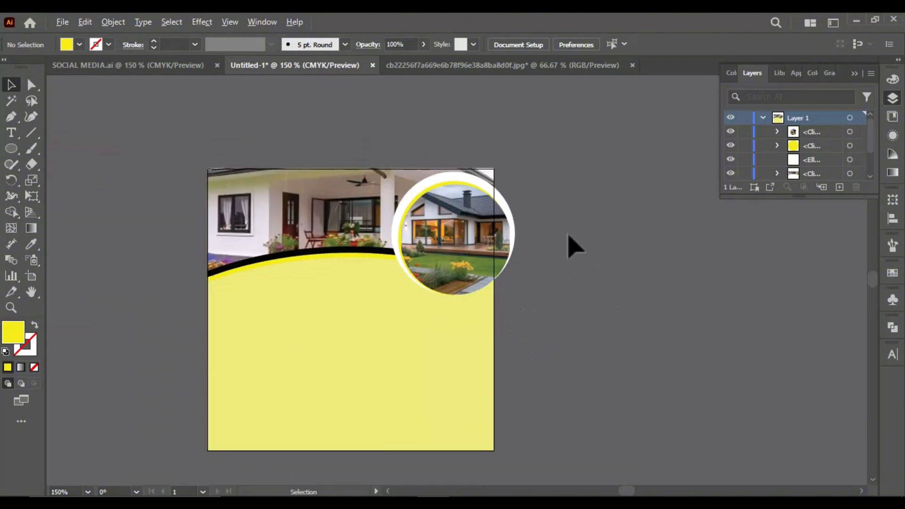
Draw a circle about 0.64 in wide with the Ellipse tool on the pale yellow area below the arch
scroll(538, 316, up, 1)
click(893, 99)
click(292, 382)
scroll(292, 382, up, 1)
scroll(514, 257, down, 2)
scroll(474, 436, up, 1)
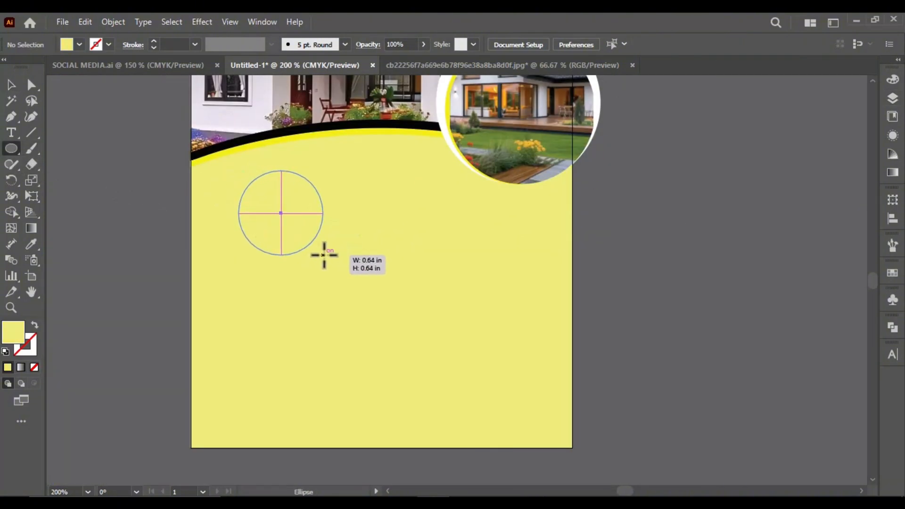
drag(324, 255, 323, 255)
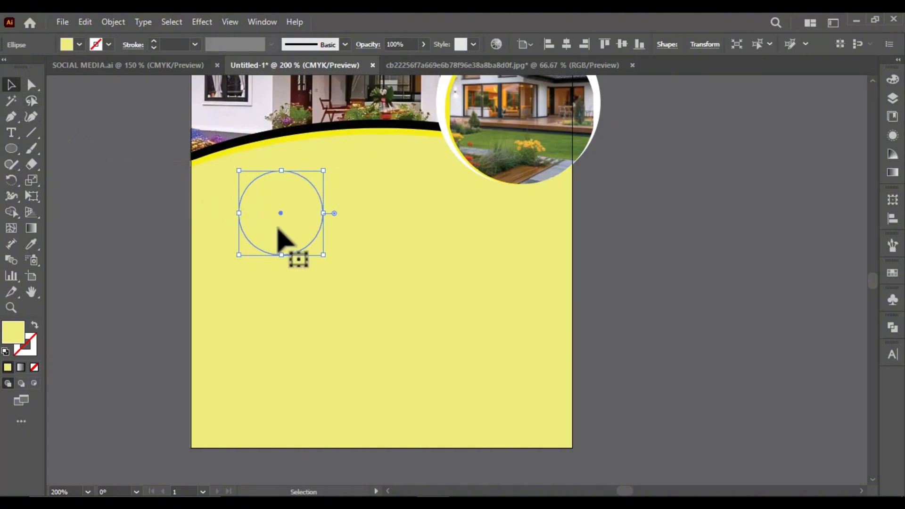
Fill the new circle with white, colour code ffffff
double_click(15, 328)
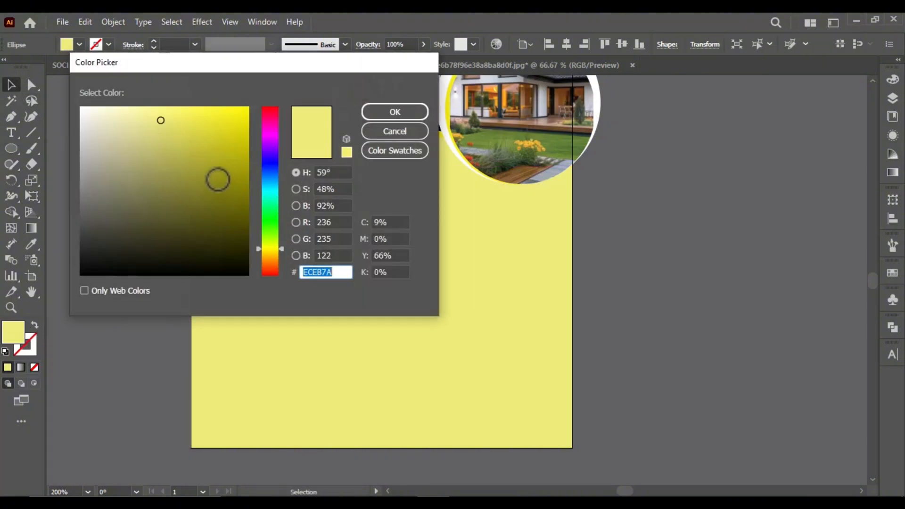
text(ffffff)
key(Return)
Duplicate the white circle twice and arrange the three circles below the curved bands and the circular photo
drag(287, 227, 257, 218)
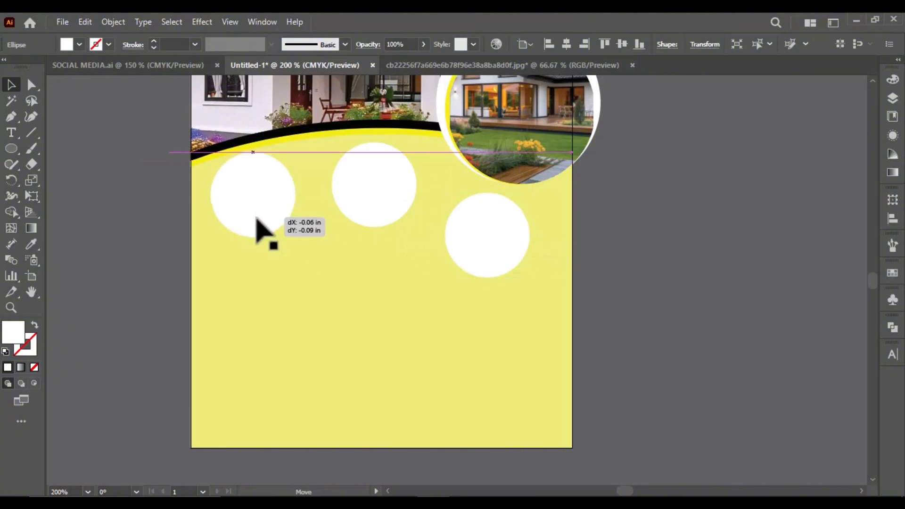
scroll(392, 269, down, 1)
scroll(463, 259, up, 1)
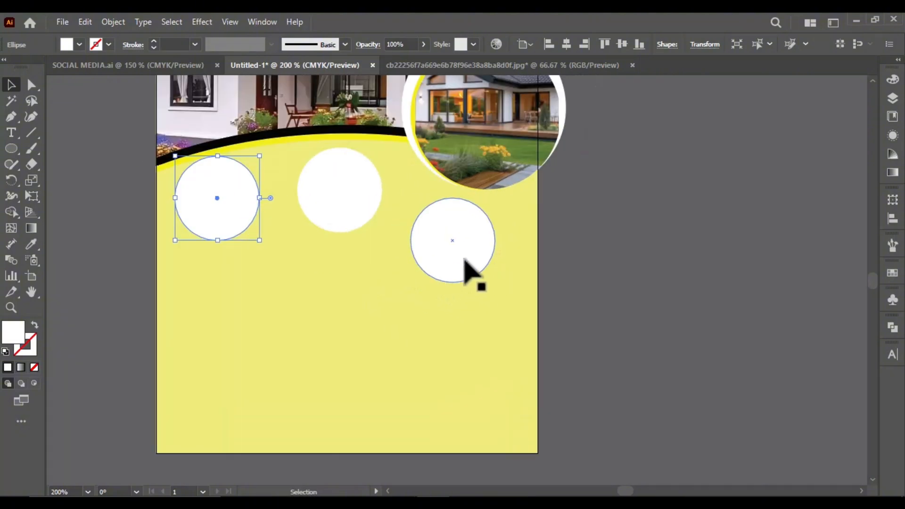
Enlarge the three white circles to about 0.67 in each and reposition them within the pale yellow area
shift+click(359, 218)
shift+click(234, 226)
drag(172, 283, 175, 309)
drag(243, 230, 250, 235)
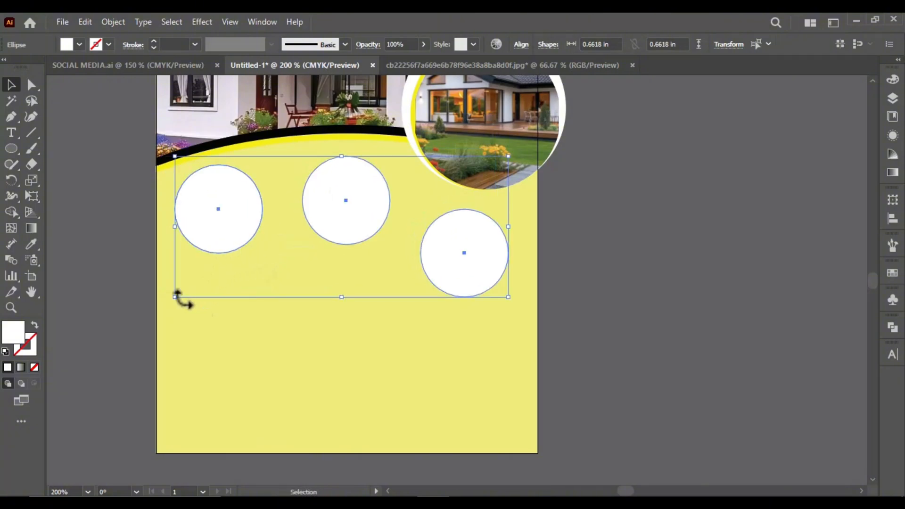
drag(176, 299, 169, 314)
drag(221, 249, 226, 251)
scroll(449, 237, down, 2)
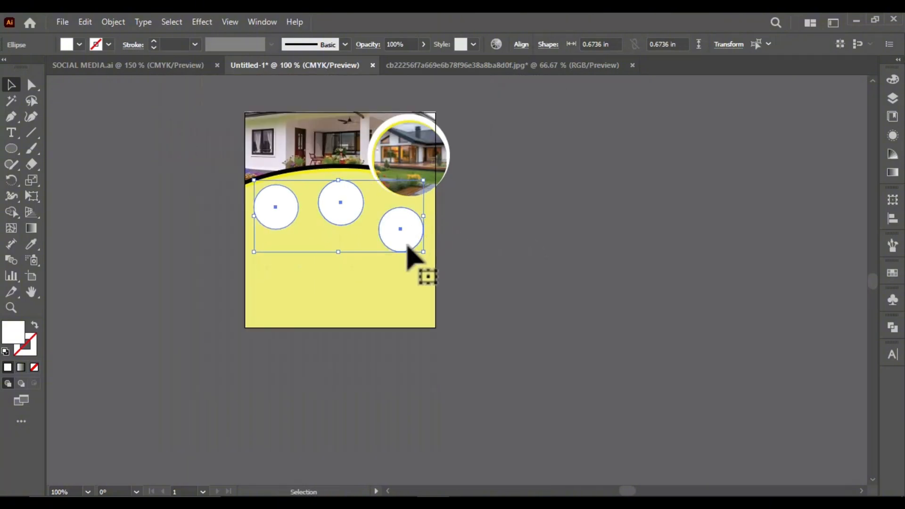
Duplicate the three white circles to the right of the artboard and scale each copy down slightly
drag(410, 247, 648, 256)
scroll(696, 235, up, 1)
click(418, 207)
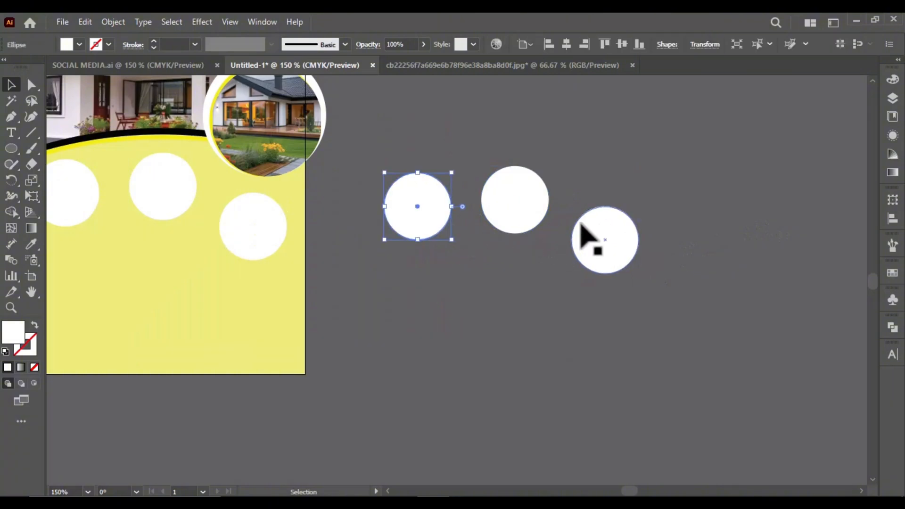
drag(644, 171, 640, 250)
click(613, 245)
scroll(589, 235, down, 1)
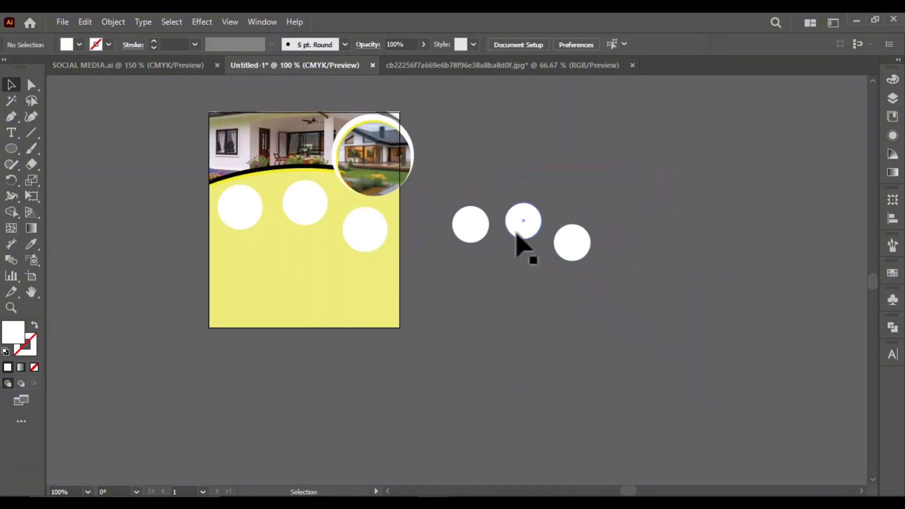
Resize the three copied circles using a large white circle for comparison, and fill the leftmost copy with black
drag(453, 280, 451, 280)
drag(472, 229, 577, 232)
click(412, 238)
drag(380, 232, 549, 264)
scroll(650, 241, up, 2)
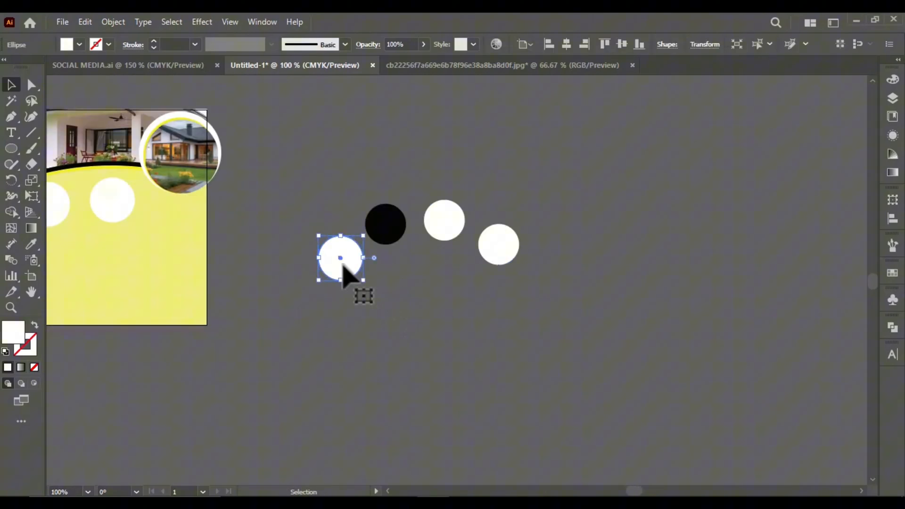
drag(343, 265, 170, 237)
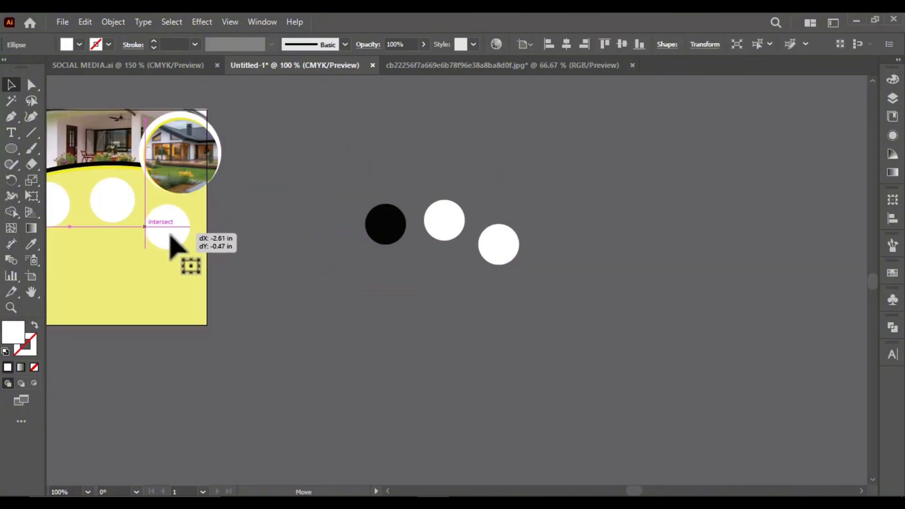
Place house photos 642365b84aabe7f80df6327ef9bf96fc and bef5e697d5ebc074c1805f3b4ad1718a from Downloads into Untitled-1 and scale them down
scroll(398, 283, right, 5)
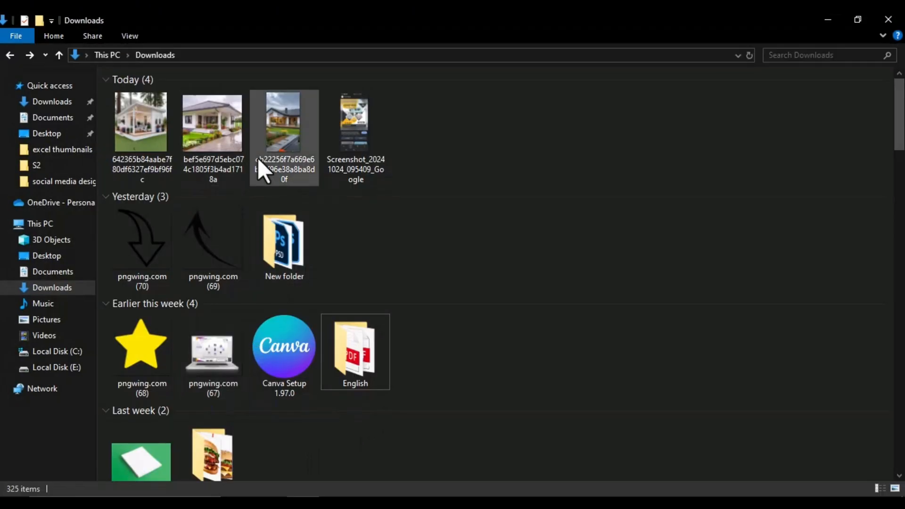
drag(318, 143, 412, 315)
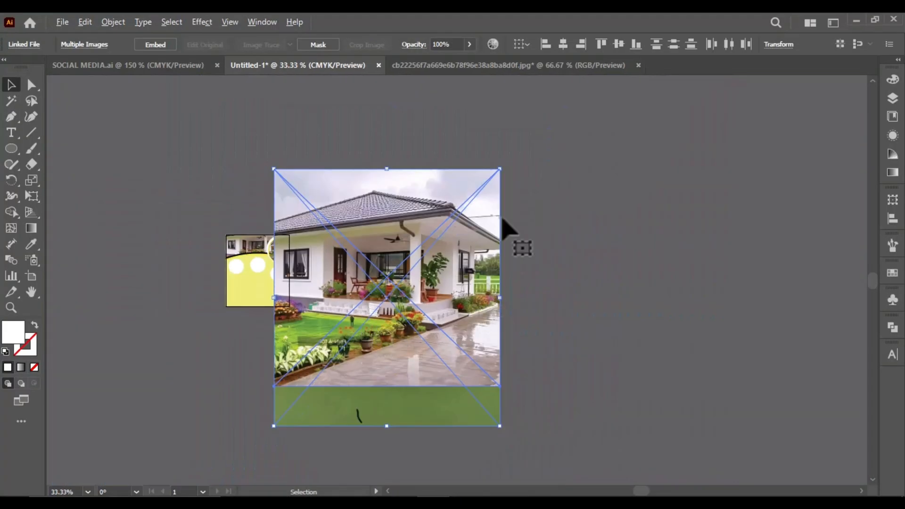
drag(519, 245, 370, 395)
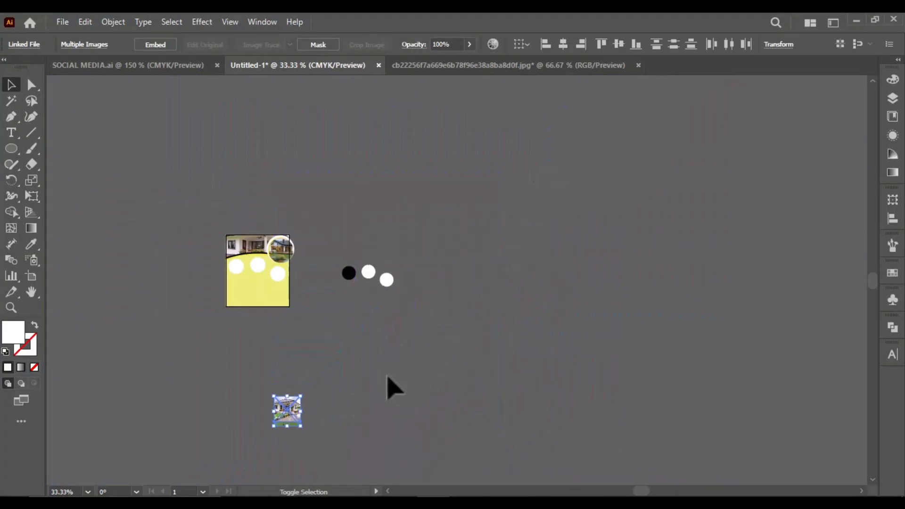
Embed the two placed house photos and move them to the right of the copied circles
scroll(406, 365, up, 1)
drag(226, 436, 444, 232)
scroll(418, 228, up, 3)
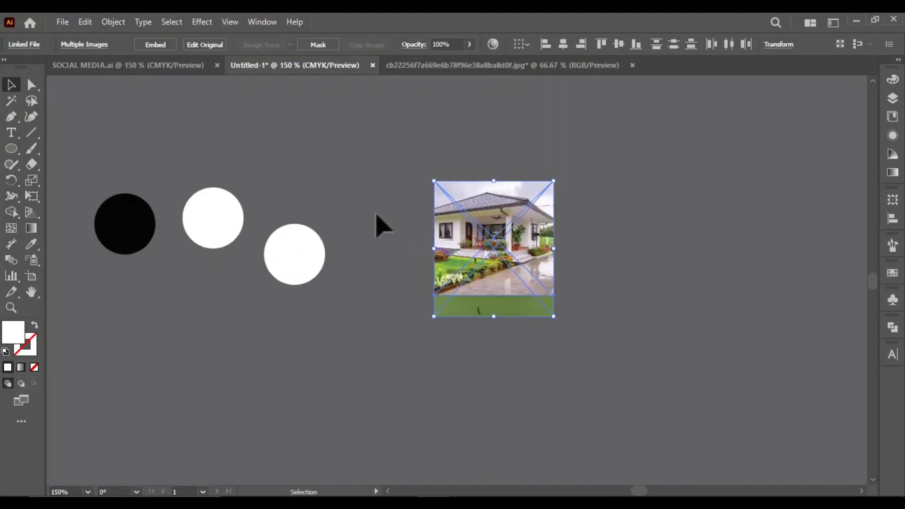
click(439, 332)
Separate the bef5e697d5ebc074c1805f3b4ad1718a house photo from the other one and scale it down beside the rightmost copied circle
drag(491, 264, 357, 331)
scroll(347, 299, up, 2)
drag(493, 199, 406, 320)
drag(343, 371, 267, 207)
drag(292, 158, 310, 139)
drag(280, 183, 342, 206)
Bring the rightmost copied circle to the front, place it over the scaled-down house photo and clip the photo to it
right_click(248, 212)
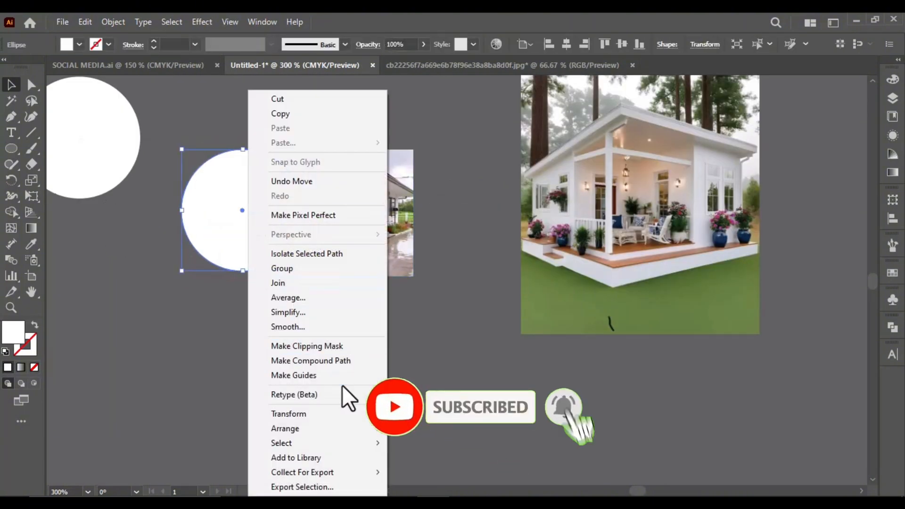
mouse_move(347, 429)
click(410, 431)
drag(263, 227, 368, 225)
drag(441, 183, 374, 230)
right_click(375, 201)
click(418, 394)
click(412, 330)
scroll(447, 257, down, 3)
scroll(495, 238, up, 1)
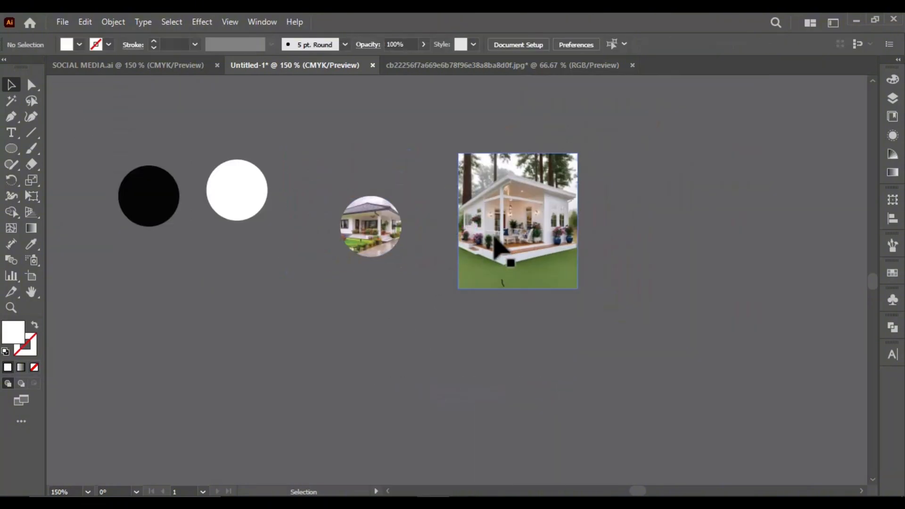
Scale down the 642365b84aabe7f80df6327ef9bf96fc house photo and place it over the remaining white copied circle
drag(524, 235, 257, 282)
click(327, 308)
scroll(279, 260, up, 3)
click(308, 267)
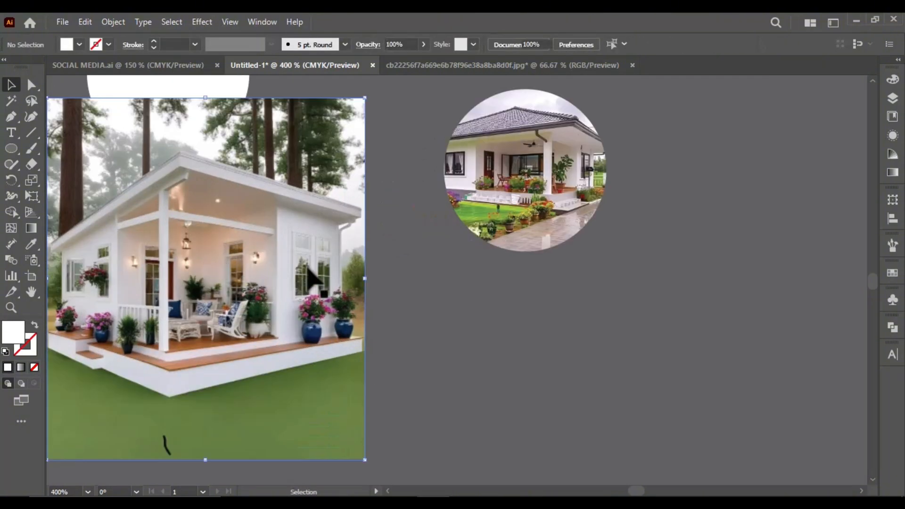
scroll(309, 268, down, 2)
drag(341, 183, 285, 294)
scroll(258, 277, up, 1)
drag(196, 329, 240, 105)
scroll(241, 189, down, 2)
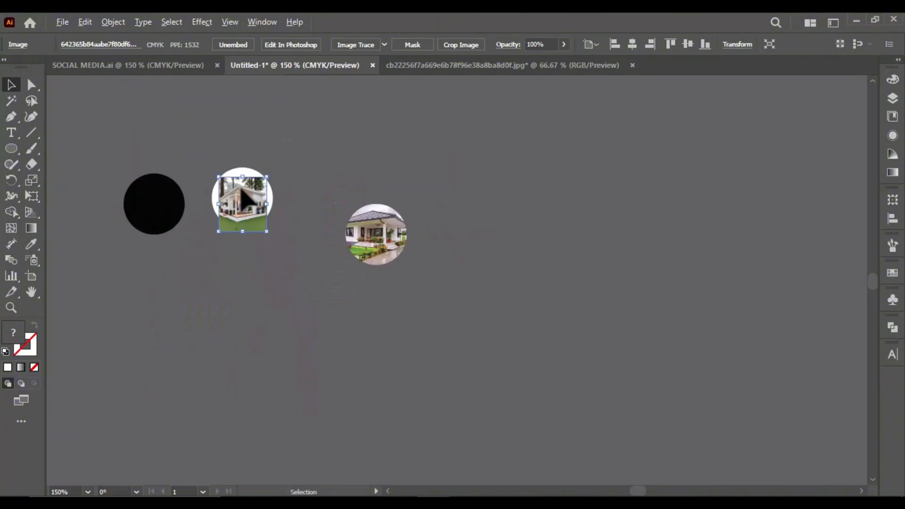
Scale up the 642365b84aabe7f80df6327ef9bf96fc house photo and place it so it covers most of the white copied circle
scroll(241, 189, up, 3)
drag(302, 160, 349, 105)
mouse_move(304, 182)
mouse_down()
mouse_move(289, 185)
mouse_move(298, 187)
mouse_up()
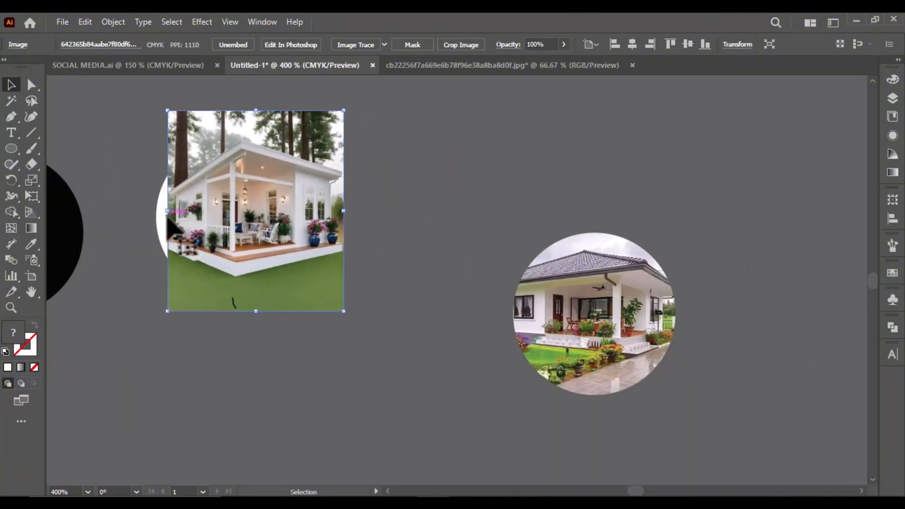
Bring the white copied circle to the front, place it over the porch house photo and clip the photo to it
right_click(160, 218)
mouse_move(208, 429)
click(341, 428)
click(308, 363)
drag(258, 285, 282, 271)
shift+click(335, 272)
right_click(320, 221)
click(380, 393)
click(395, 312)
Bring the cb22256f7a669e6b78f96e38a8ba8d0f house photo from its own document into Untitled-1 and place it over the black circle
scroll(395, 302, down, 5)
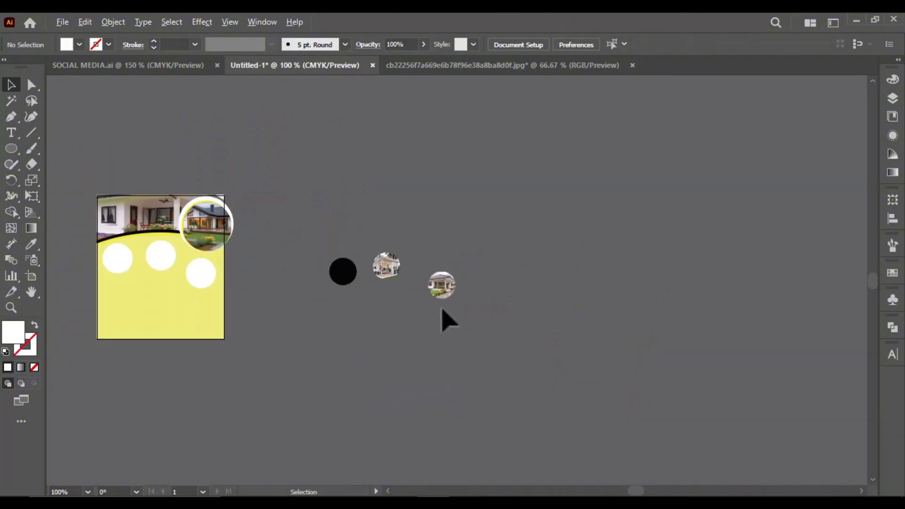
scroll(386, 286, up, 1)
drag(479, 264, 459, 257)
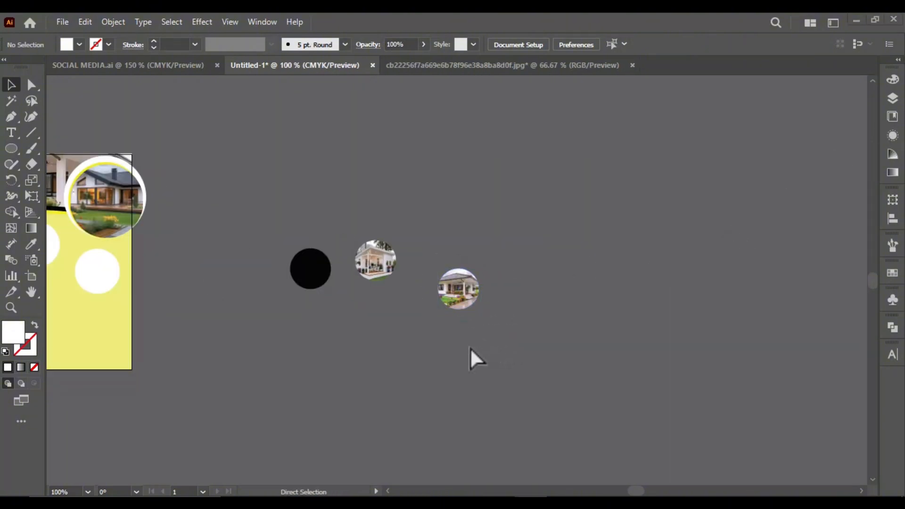
scroll(419, 310, down, 2)
scroll(441, 308, up, 6)
scroll(347, 283, down, 1)
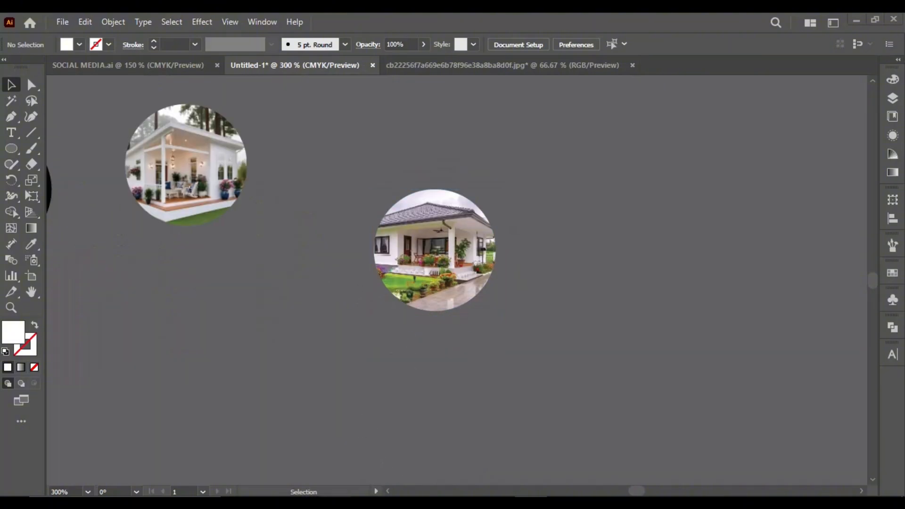
click(306, 503)
drag(298, 171, 316, 492)
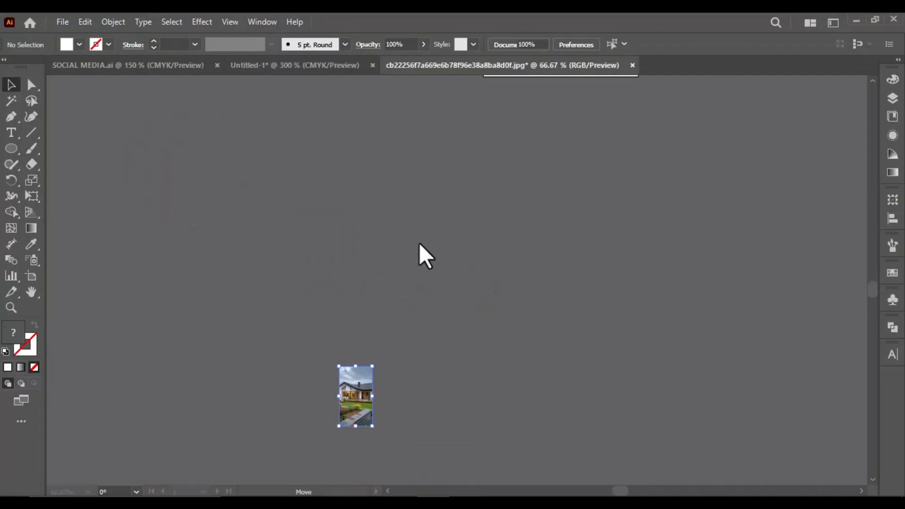
drag(356, 366, 150, 244)
Bring the black circle in front of the newly added house photo and centre it over the house
right_click(147, 238)
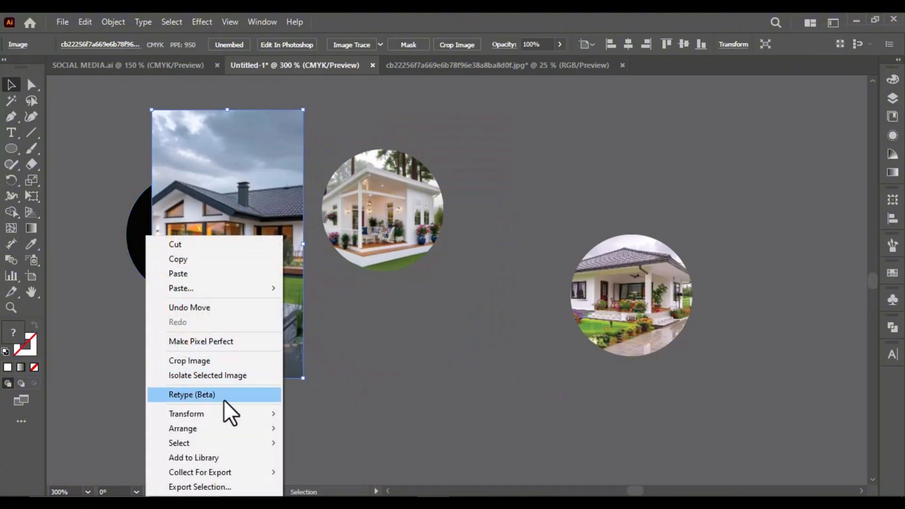
mouse_move(264, 428)
click(352, 429)
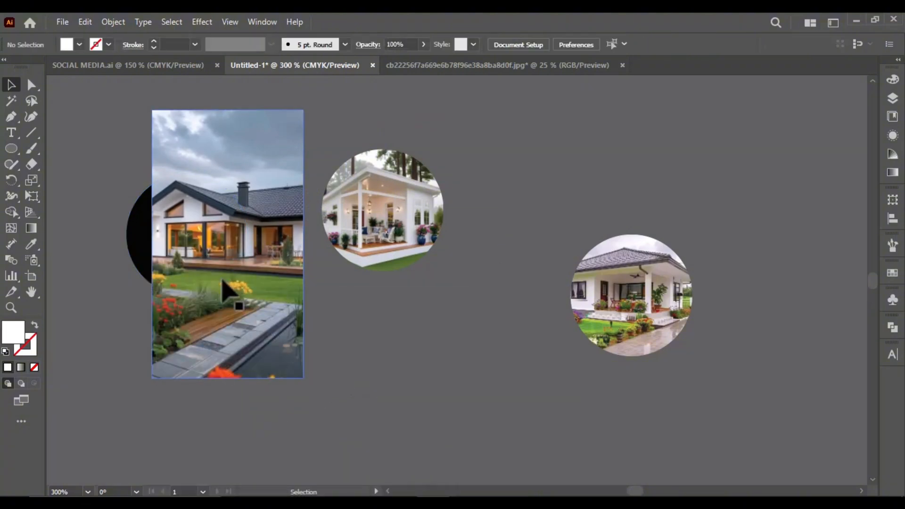
right_click(134, 245)
click(298, 427)
drag(186, 251, 237, 245)
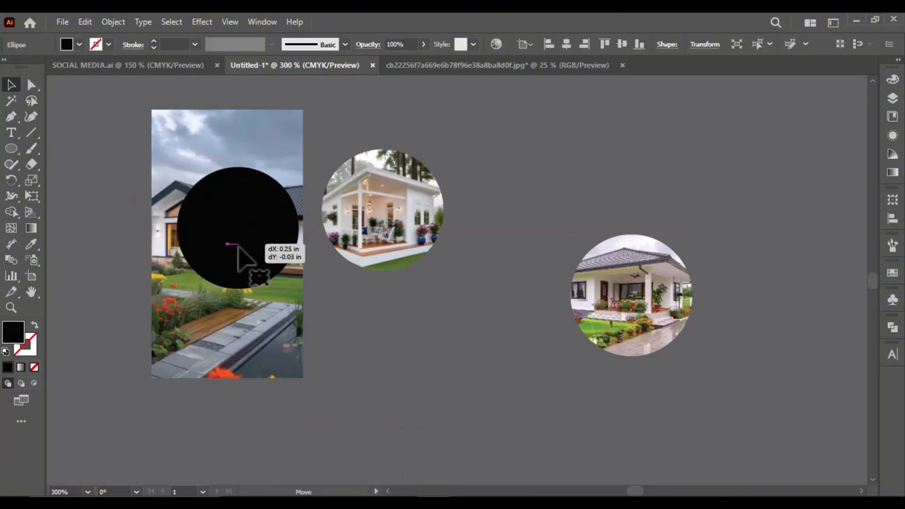
Scale down the house photo behind the black circle, reposition it and clip it to the circle
click(277, 336)
drag(303, 378, 283, 353)
drag(225, 307, 246, 298)
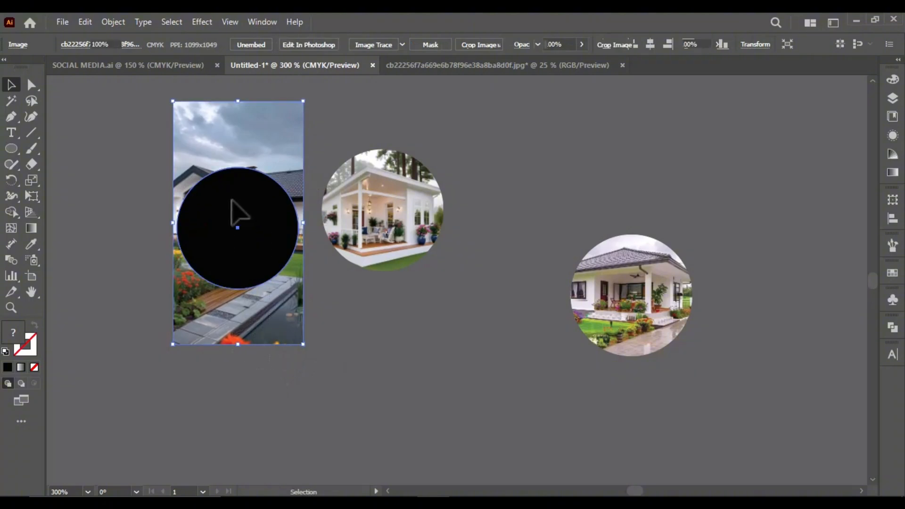
shift+click(232, 202)
right_click(233, 201)
click(295, 394)
scroll(420, 307, down, 5)
click(339, 313)
Apply a Multiply drop shadow at 75% opacity with X and Y offsets of 0 to the three white circles on the artboard
scroll(224, 289, up, 5)
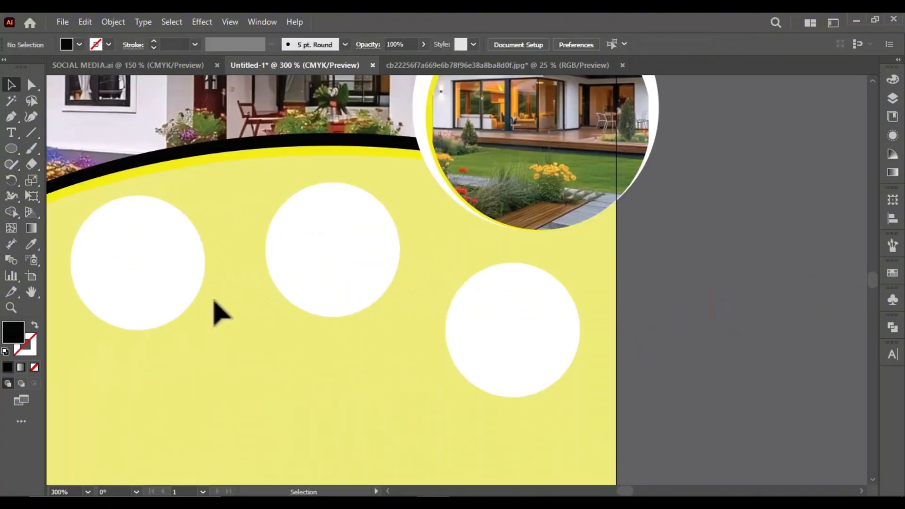
click(161, 296)
shift+click(328, 297)
shift+click(465, 354)
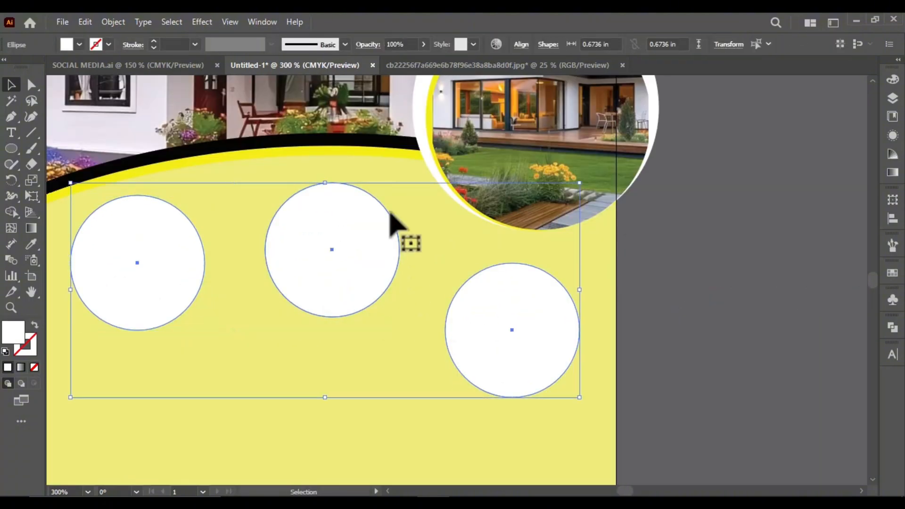
click(203, 22)
mouse_move(263, 173)
click(389, 174)
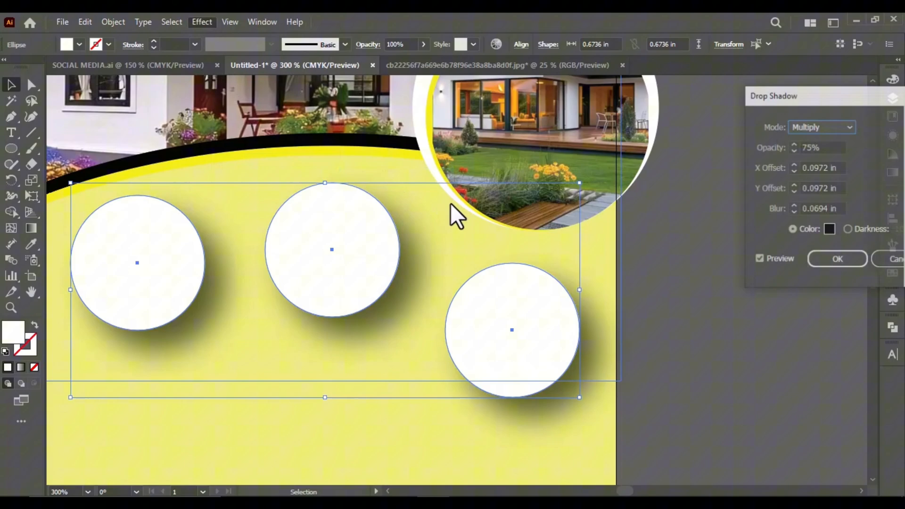
double_click(816, 167)
text(0)
double_click(816, 188)
text(0)
click(812, 261)
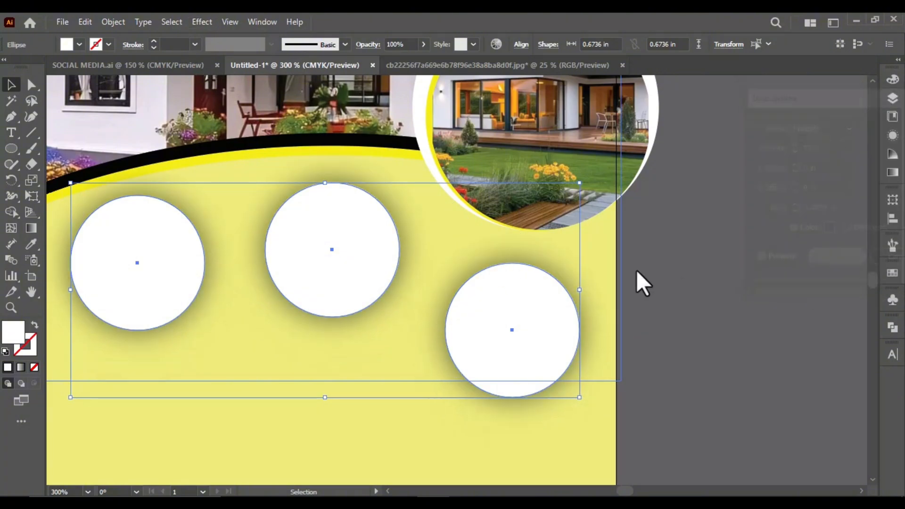
Centre the circular evening house photo horizontally and vertically on the rightmost small white circle, using that circle as key object
scroll(638, 271, down, 2)
click(591, 328)
scroll(592, 328, right, 3)
click(716, 285)
shift+click(385, 286)
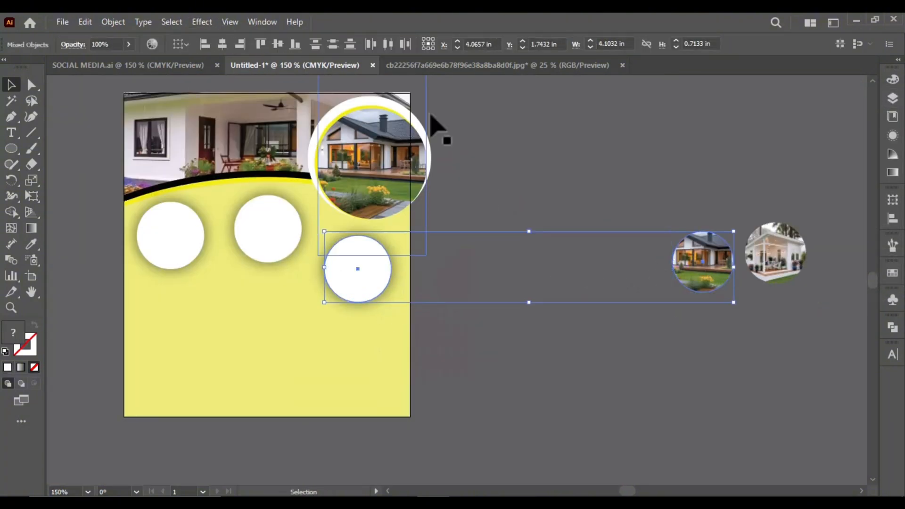
click(180, 44)
click(215, 73)
click(349, 246)
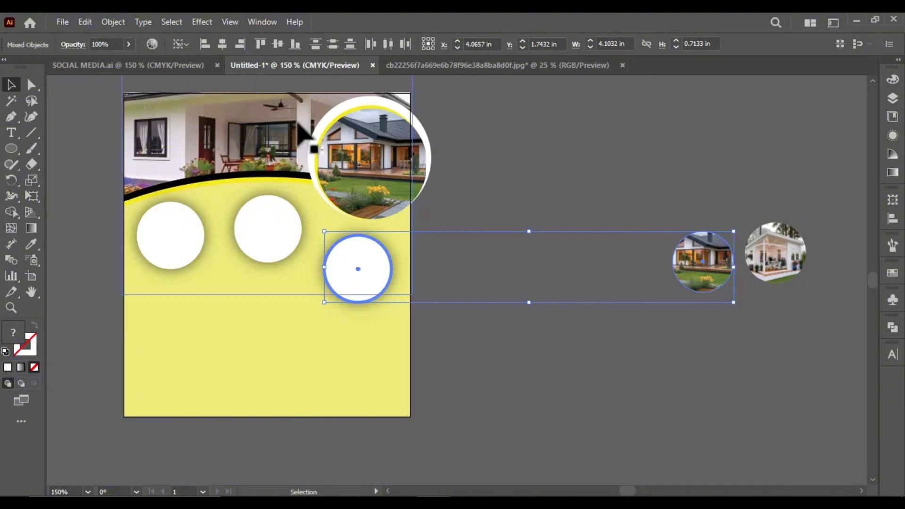
click(219, 47)
click(278, 44)
click(468, 259)
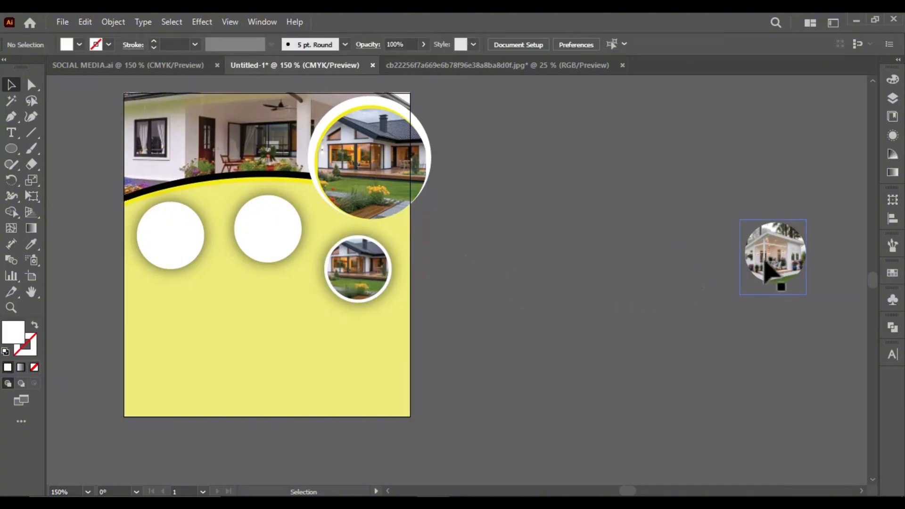
Centre the circular white porch house photo horizontally and vertically on the middle white circle, using that circle as key object
click(779, 281)
shift+click(287, 252)
click(180, 44)
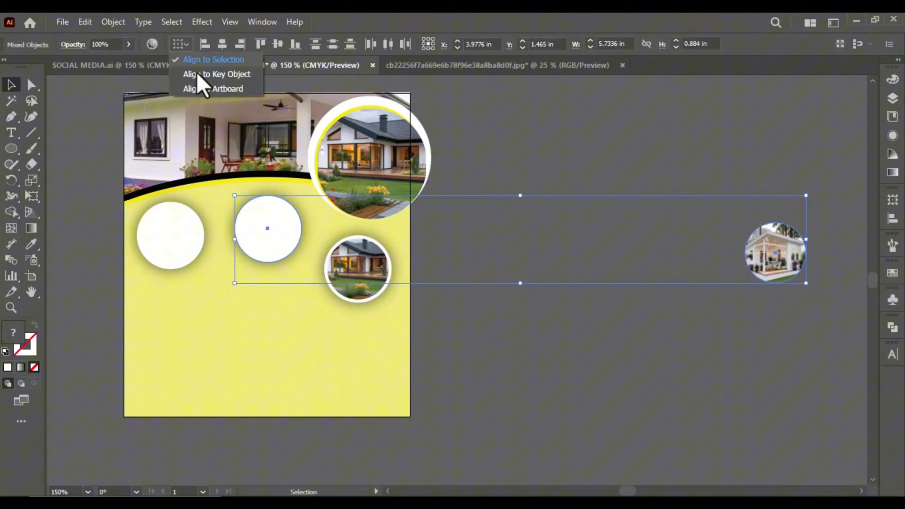
click(251, 200)
click(246, 203)
click(223, 44)
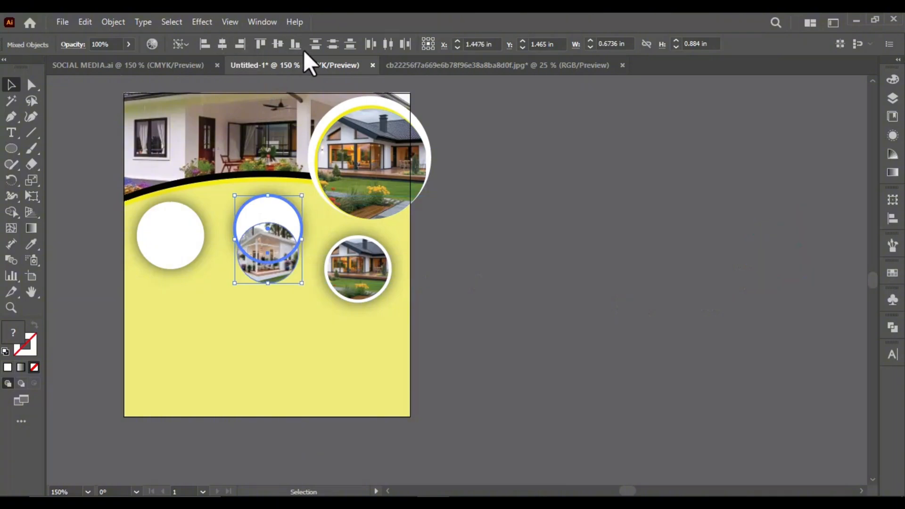
click(277, 43)
click(515, 254)
Centre the remaining circular house photo horizontally and vertically on the leftmost white circle
click(181, 255)
scroll(377, 307, down, 2)
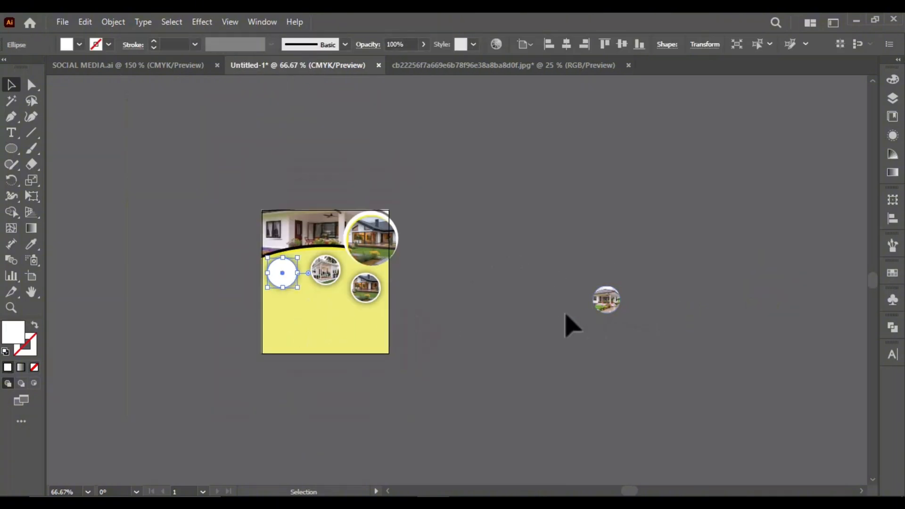
scroll(554, 306, up, 1)
shift+click(651, 305)
scroll(147, 265, up, 2)
click(175, 281)
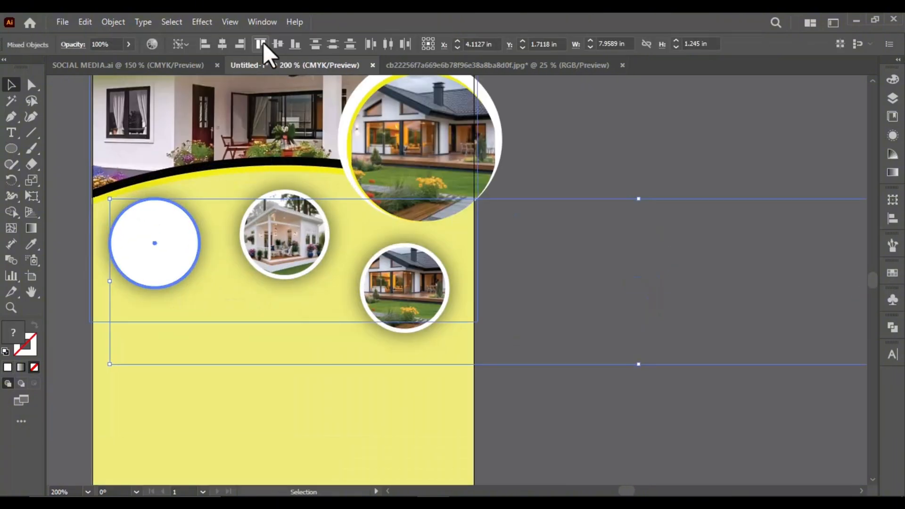
click(223, 44)
click(278, 44)
click(535, 294)
Select the three small framed circular photos and enlarge them together slightly
scroll(426, 265, down, 2)
scroll(429, 266, up, 2)
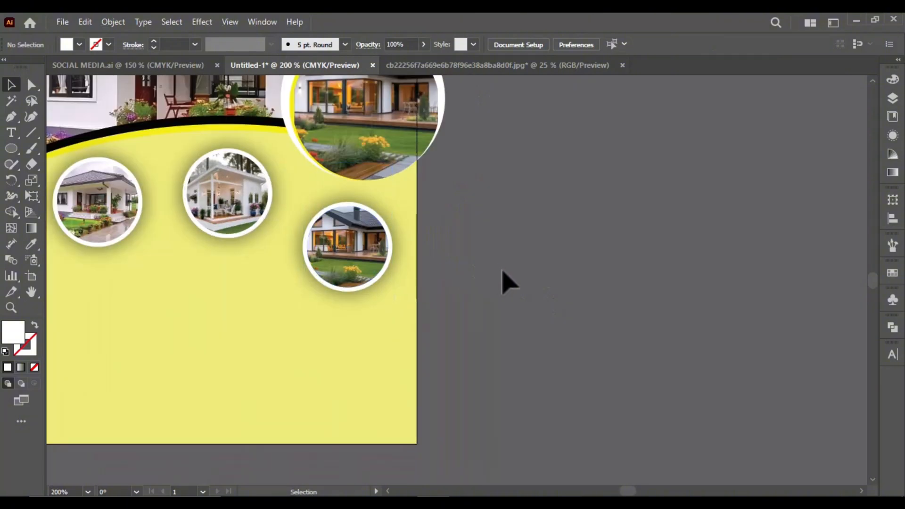
drag(85, 220, 84, 220)
scroll(359, 284, down, 1)
drag(129, 290, 121, 301)
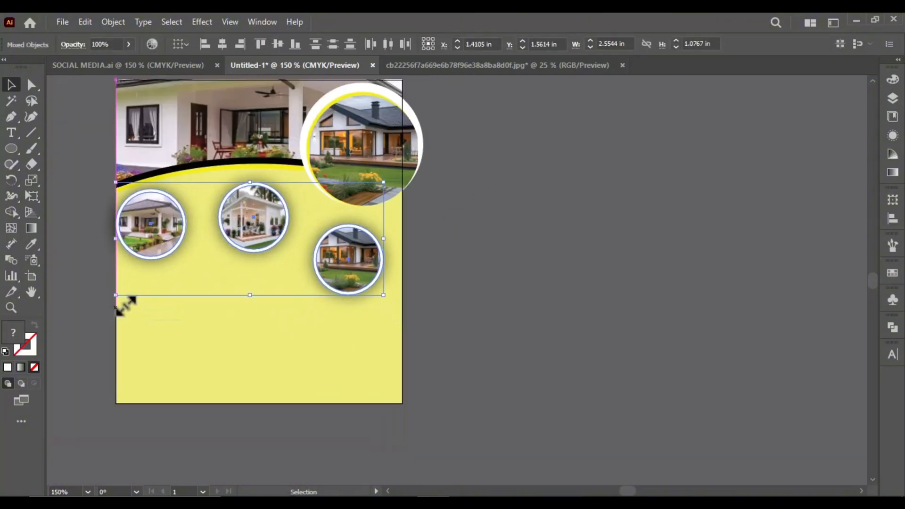
click(456, 311)
Move the leftmost framed photo slightly inward and shift the middle and rightmost framed photos slightly upward
scroll(222, 246, up, 1)
click(156, 251)
scroll(203, 232, down, 1)
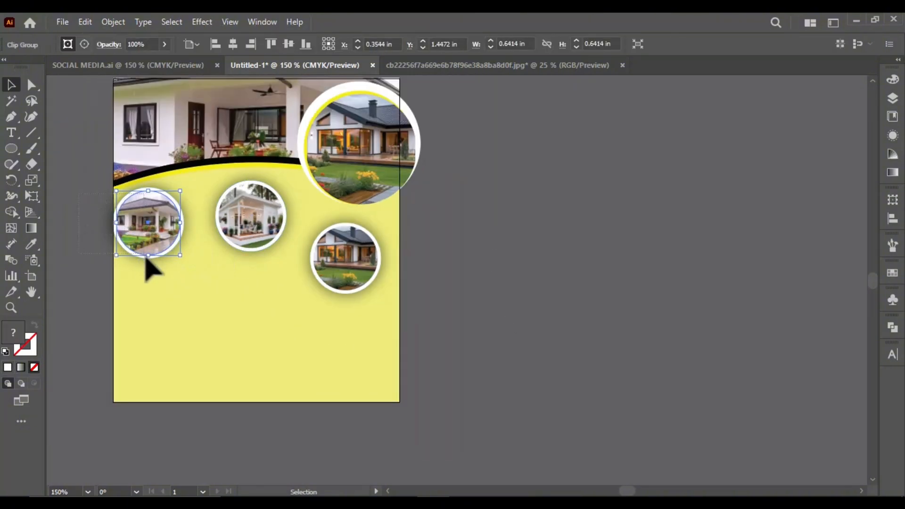
drag(155, 250, 170, 252)
drag(262, 236, 269, 225)
click(418, 298)
drag(341, 268, 347, 257)
click(411, 299)
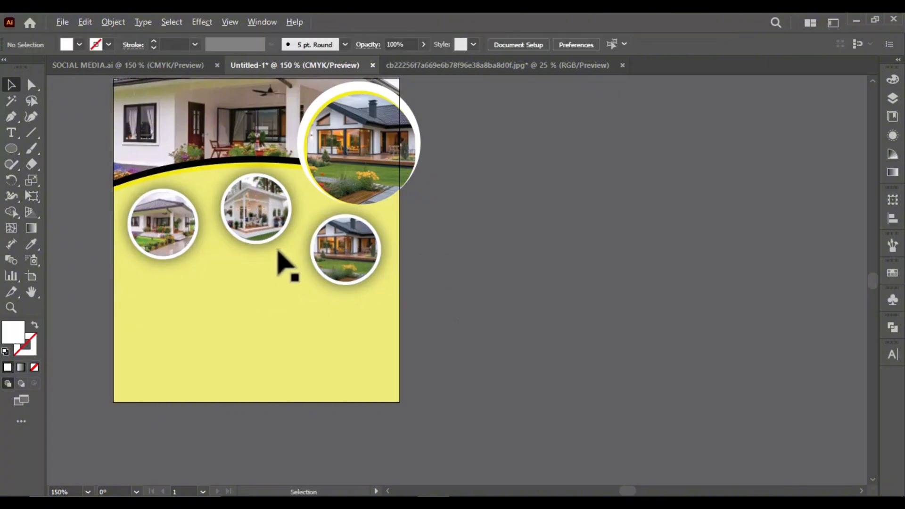
Start a new text line on the yellow area below the small circular photos
scroll(277, 251, down, 1)
scroll(244, 258, up, 1)
scroll(488, 251, down, 1)
scroll(291, 263, up, 1)
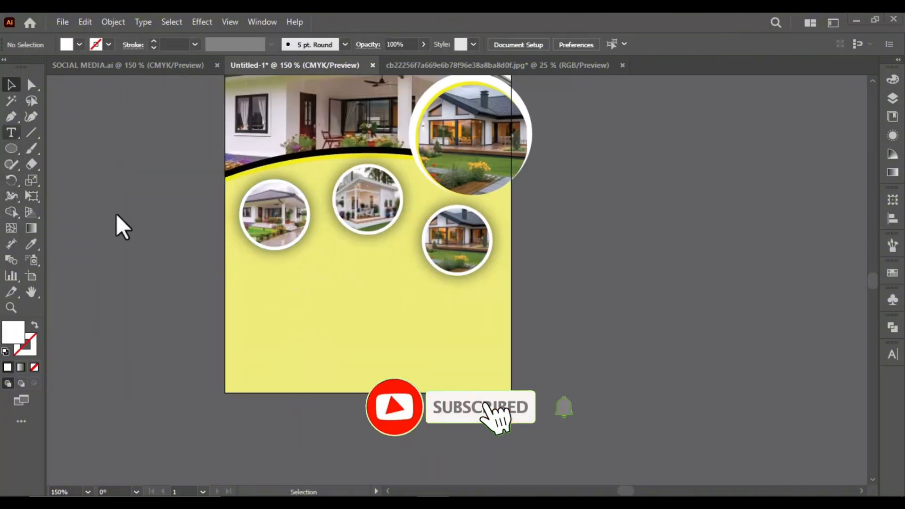
scroll(301, 285, up, 2)
click(283, 284)
text(ههمع ف)
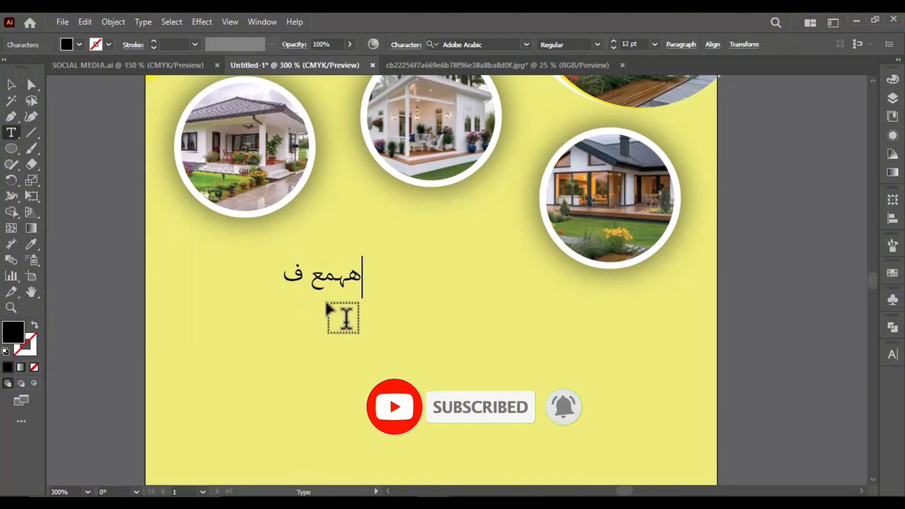
key(BackSpace)
key(BackSpace)
key(BackSpace)
key(BackSpace)
key(BackSpace)
text(ho)
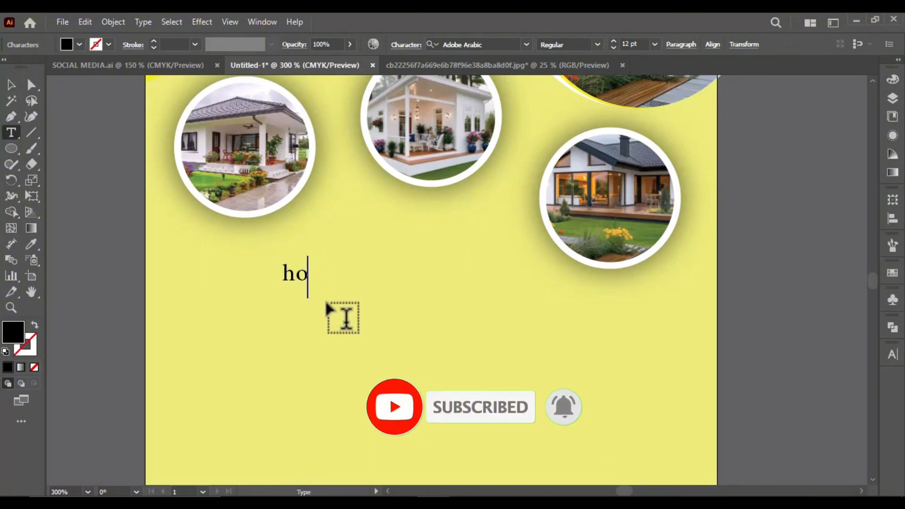
key(BackSpace)
key(BackSpace)
Enter HOME FEATURES as the text line and select the finished text object
text(HOME FEATURES)
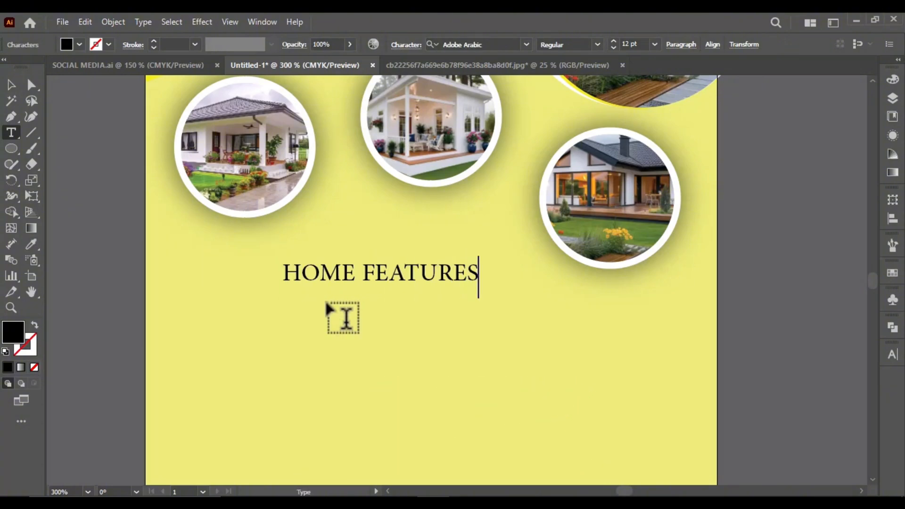
click(11, 85)
Set the HOME FEATURES text in Arial Bold, trying the Black style along the way
text(Ari)
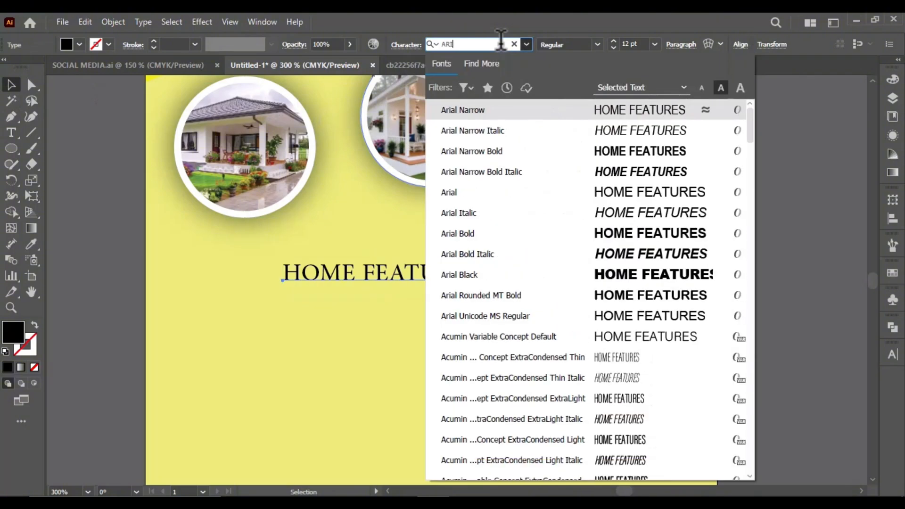
click(499, 232)
click(598, 44)
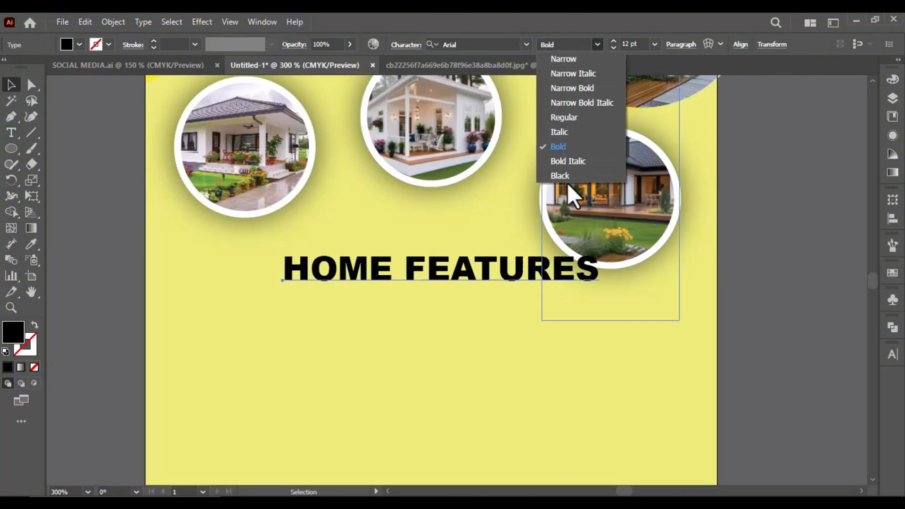
click(566, 177)
click(597, 44)
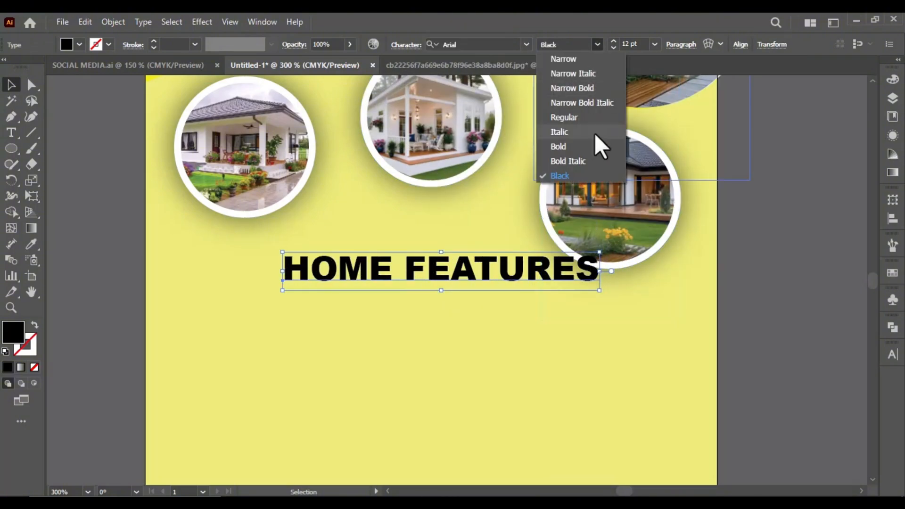
click(598, 146)
Replace the heading's capitals with the mixed-case text Home Features
key(t)
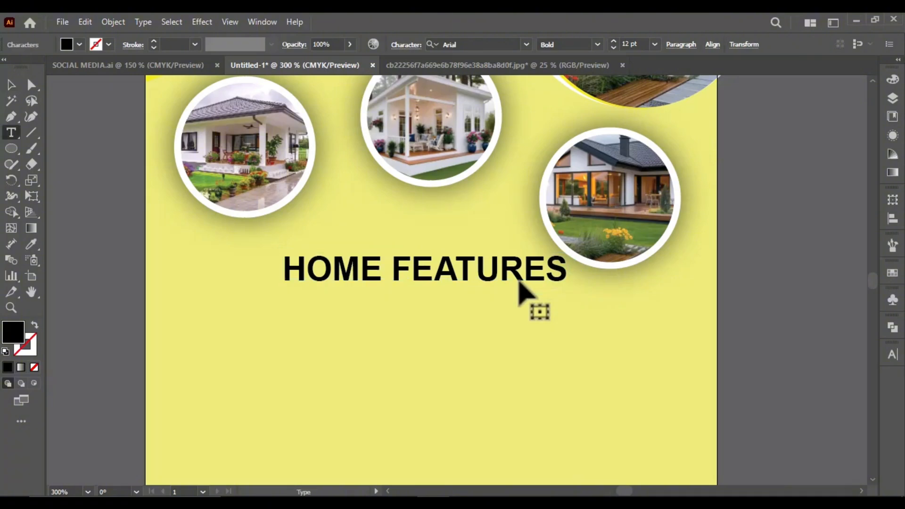
key(ctrl+a)
text(h)
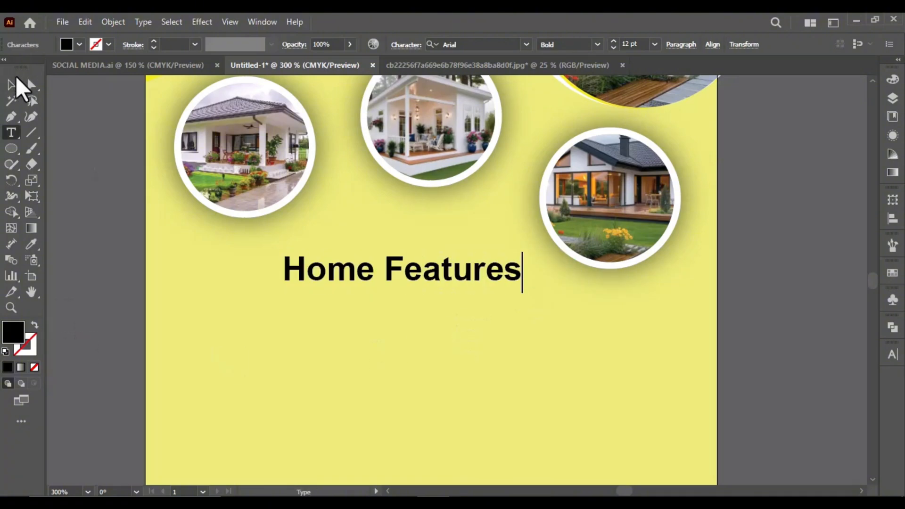
click(12, 84)
Scale the Home Features text down to about 7.7 pt below the leftmost circular photo and place a copy directly beneath it
drag(368, 289, 283, 289)
drag(424, 252, 411, 267)
drag(286, 277, 225, 277)
scroll(306, 282, down, 1)
scroll(280, 263, up, 1)
scroll(300, 239, up, 1)
scroll(247, 259, down, 1)
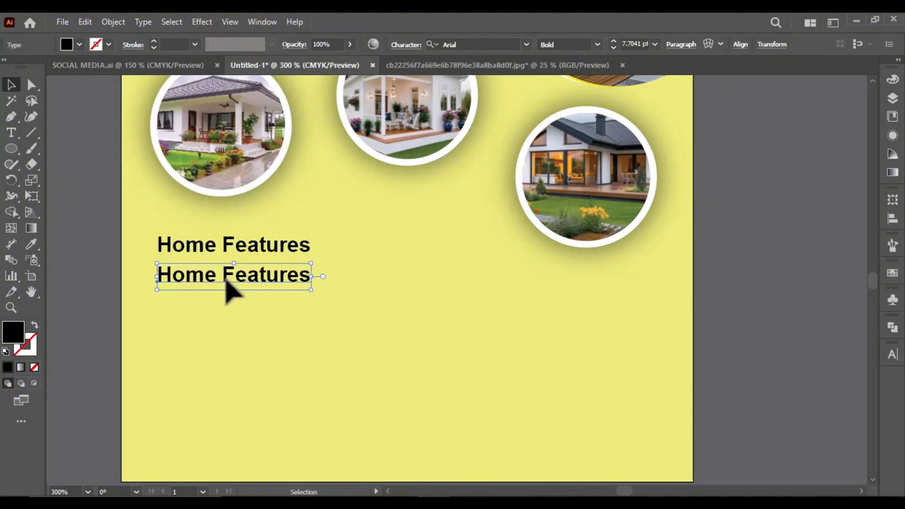
Replace the copied Home Features line with the text 4 bedrooms and finish editing it
triple_click(225, 277)
text(4 bedrooms)
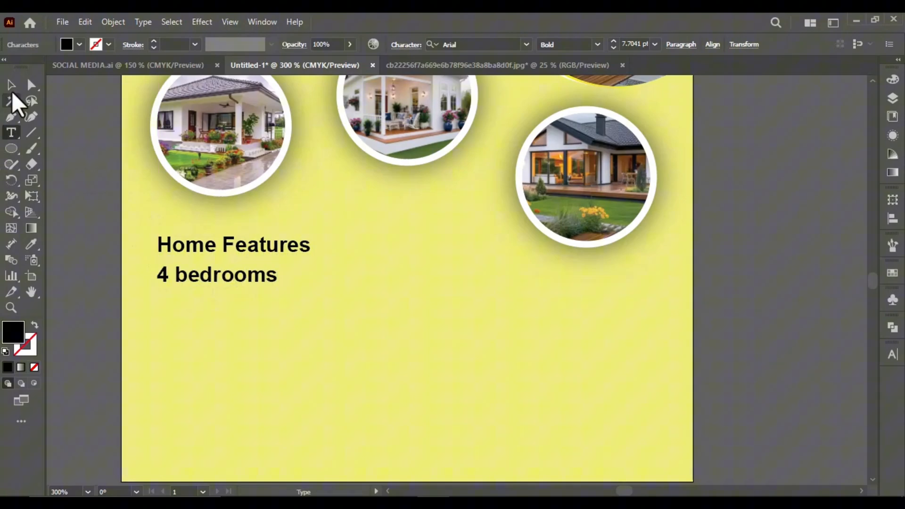
click(11, 86)
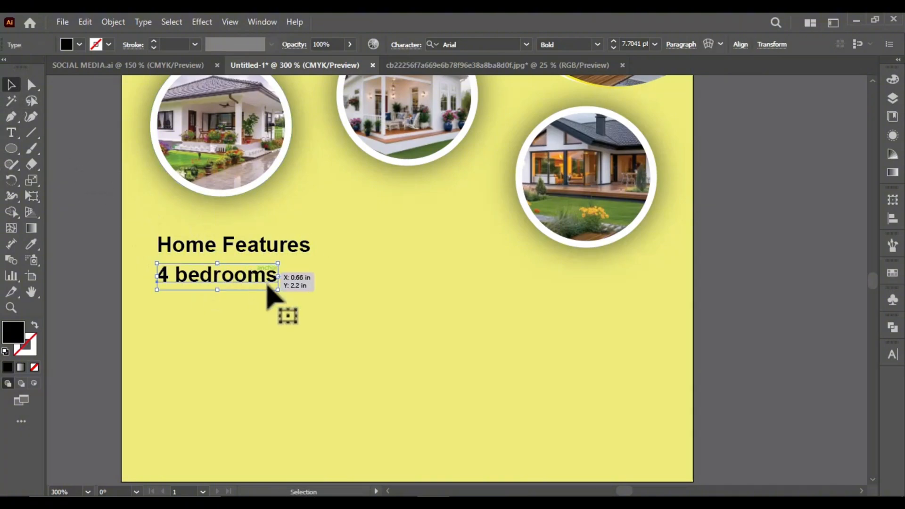
Scale the 4 bedrooms line down to about 5.6 pt, indent it under the heading, and repeat it four times below at even spacing
scroll(272, 290, up, 1)
drag(201, 283, 209, 311)
scroll(270, 258, down, 1)
scroll(207, 271, up, 2)
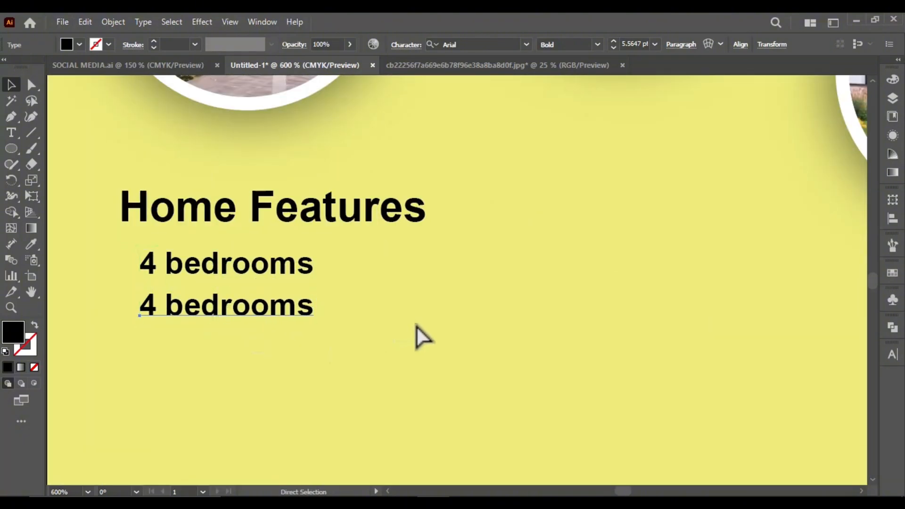
key(ctrl+d)
key(ctrl+d)
key(ctrl+d)
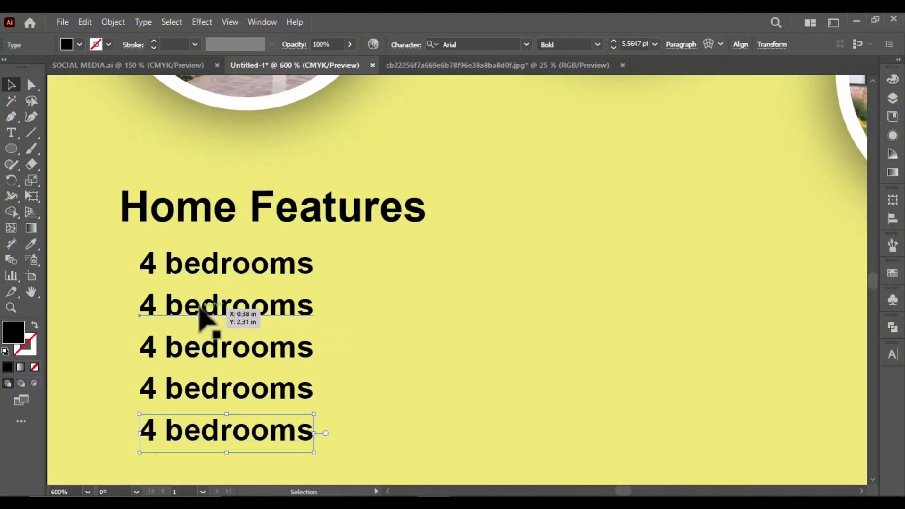
Replace the second list line with 2 Living Room and the third with Open Kitchen
triple_click(200, 309)
text(2 l)
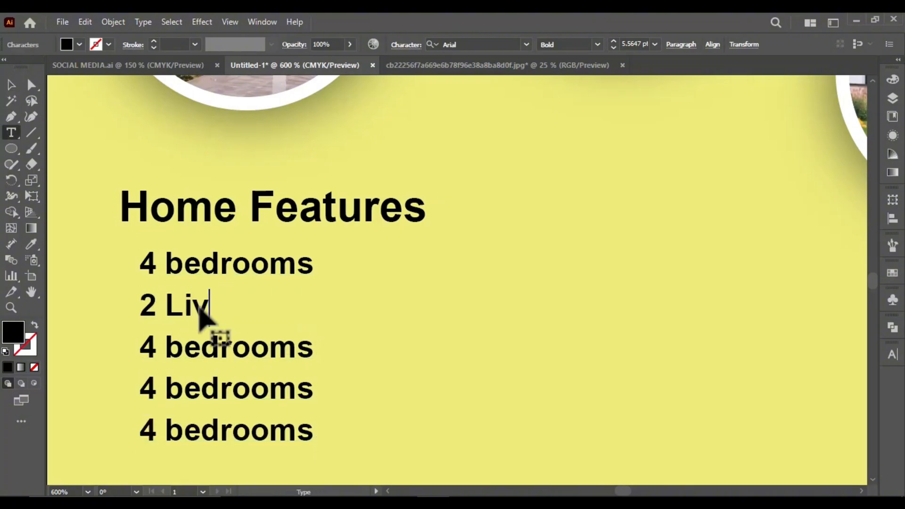
double_click(246, 353)
triple_click(246, 353)
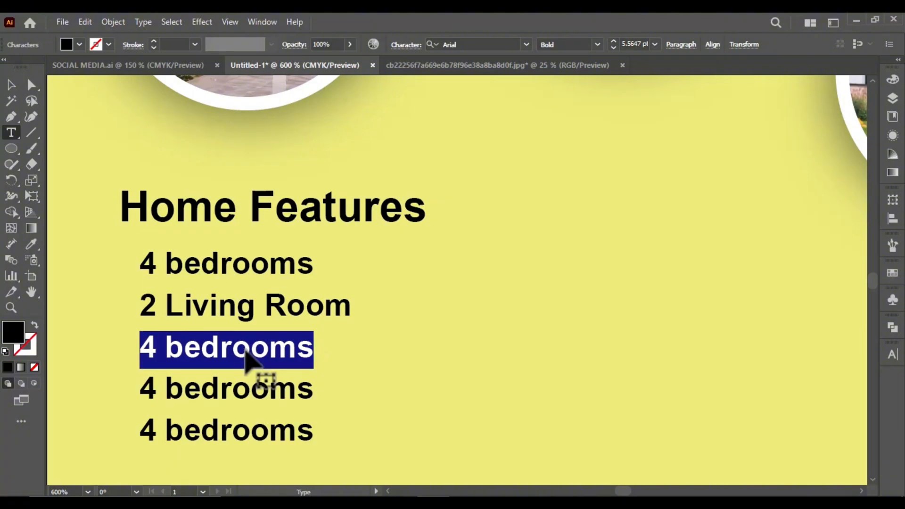
text(Open Kitchen)
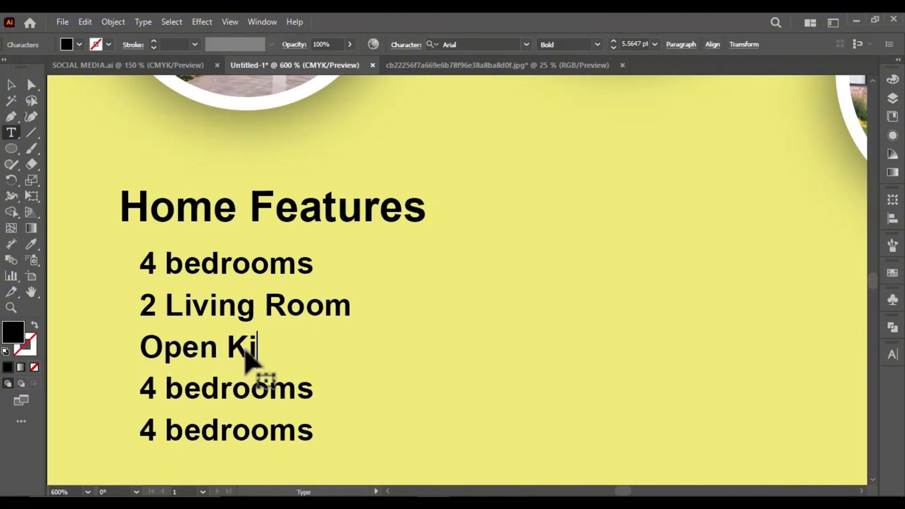
Replace the fourth list line with Guest Rooms and the fifth with Car Garage, and deselect the text
triple_click(274, 398)
text(Gues)
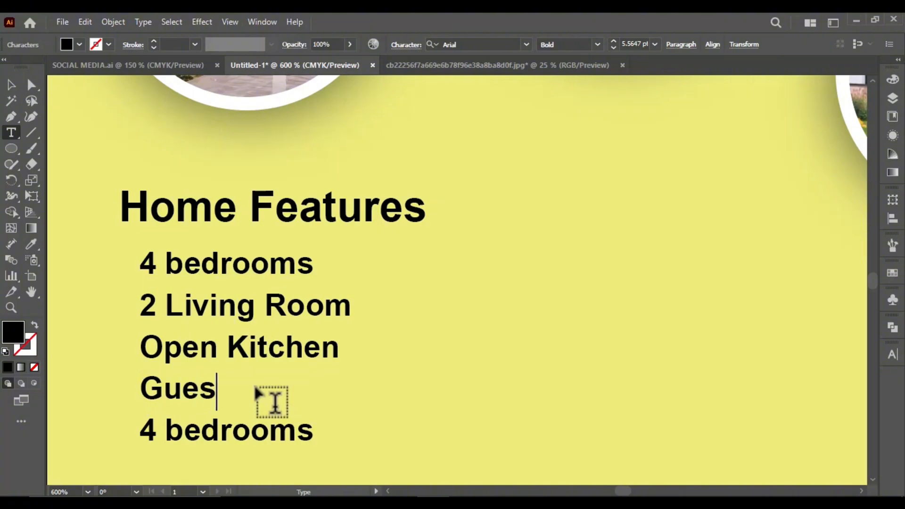
text(t Rooms)
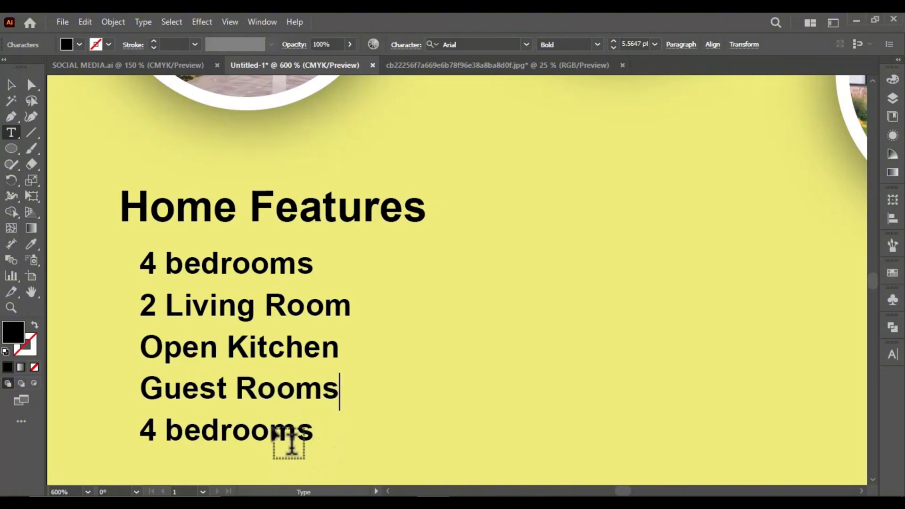
double_click(295, 447)
text(Car )
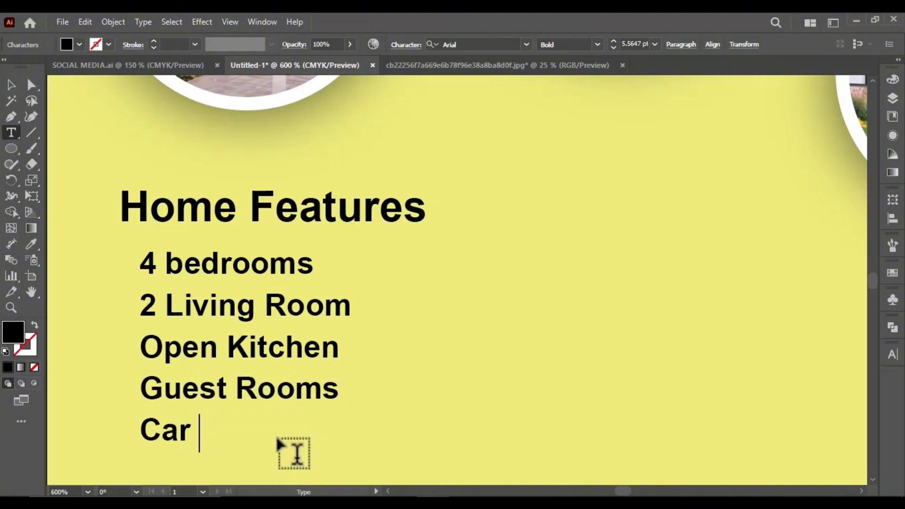
text(Garage)
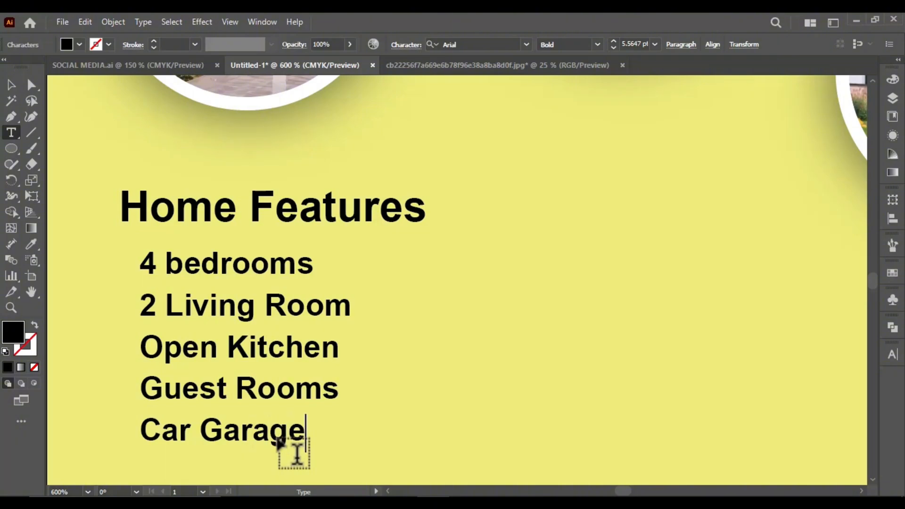
key(ctrl+minus)
click(11, 85)
key(ctrl+minus)
key(ctrl+shift+a)
Show the rulers and place vertical guides at the starting edges of the Home Features heading and the list lines
scroll(280, 310, up, 2)
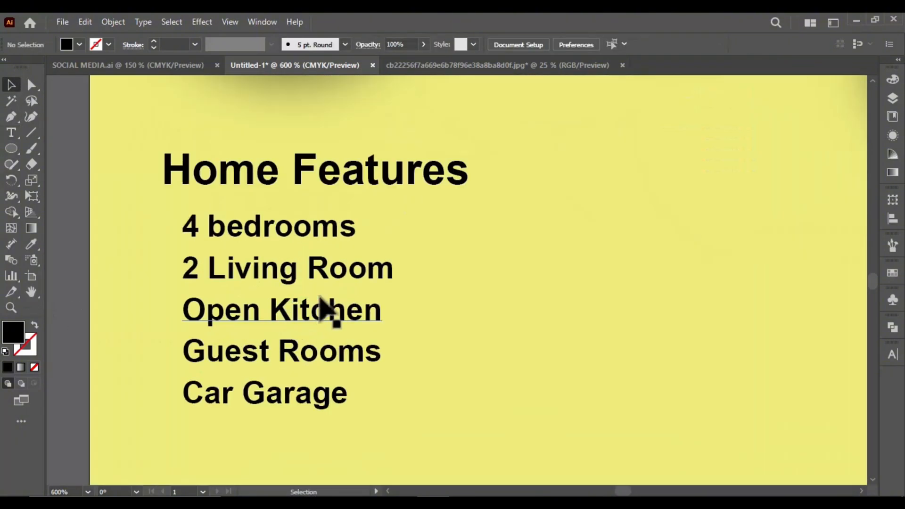
key(ctrl+r)
mouse_move(176, 276)
mouse_down()
mouse_move(182, 281)
mouse_move(164, 289)
mouse_up()
click(69, 282)
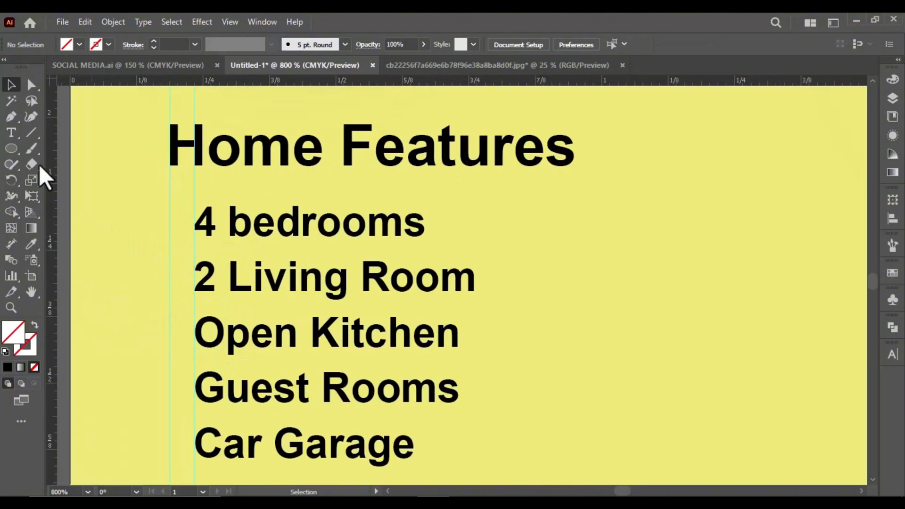
Draw a small circle with the Ellipse tool and position it between the two guides as a bullet for 4 bedrooms
drag(11, 148, 47, 180)
scroll(163, 250, up, 4)
drag(161, 118, 211, 205)
click(11, 85)
drag(206, 161, 177, 161)
scroll(203, 132, down, 1)
scroll(214, 160, up, 2)
click(188, 186)
click(189, 188)
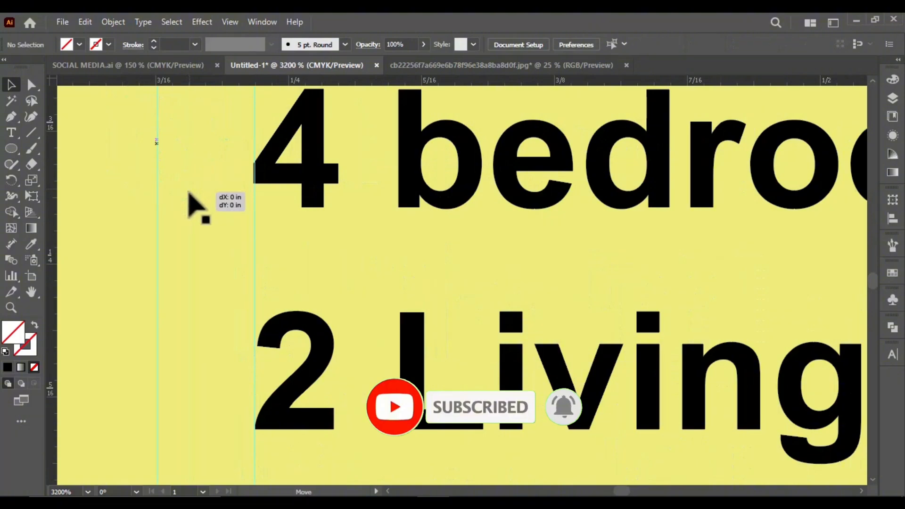
Give the bullet circle a white fill, trying yellow FFF800 along the way, and place a bullet beside each of the five list lines
scroll(193, 191, down, 2)
double_click(14, 336)
key(ctrl+v)
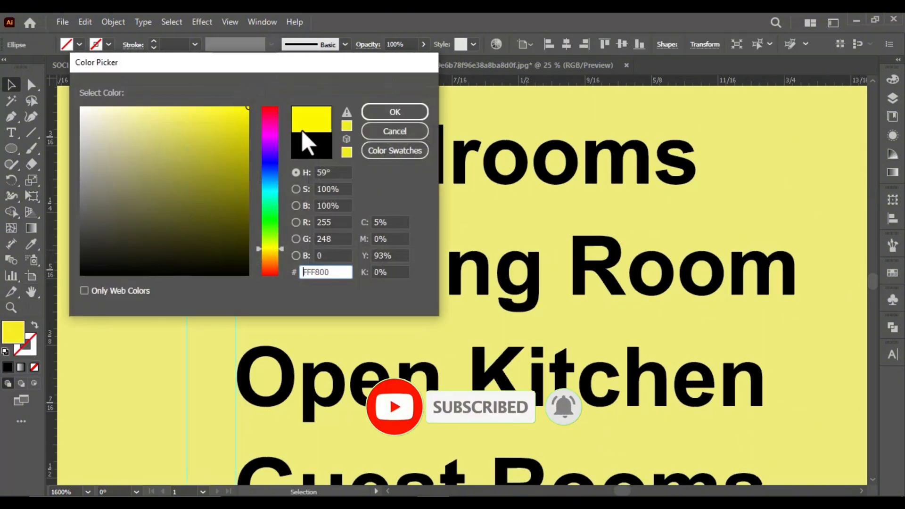
key(Return)
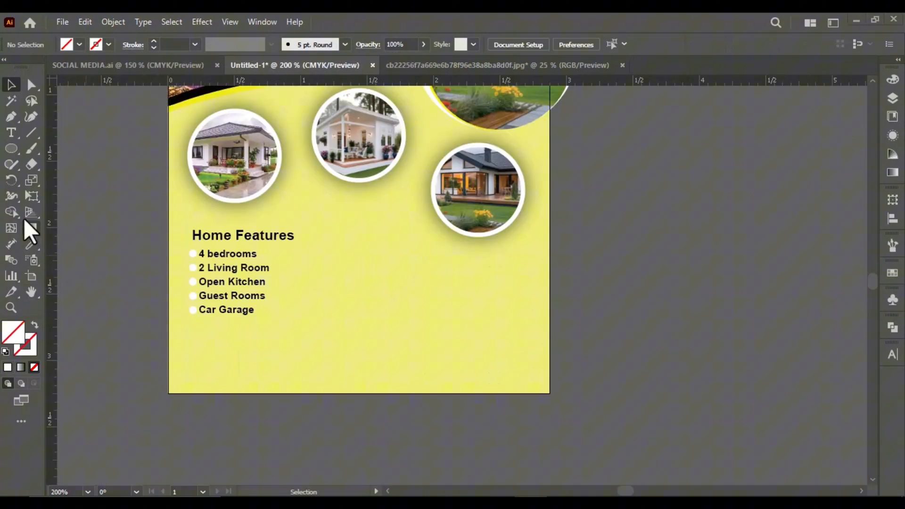
Draw a closed check mark outline with the Pen tool in the empty area beside the artboard
click(17, 146)
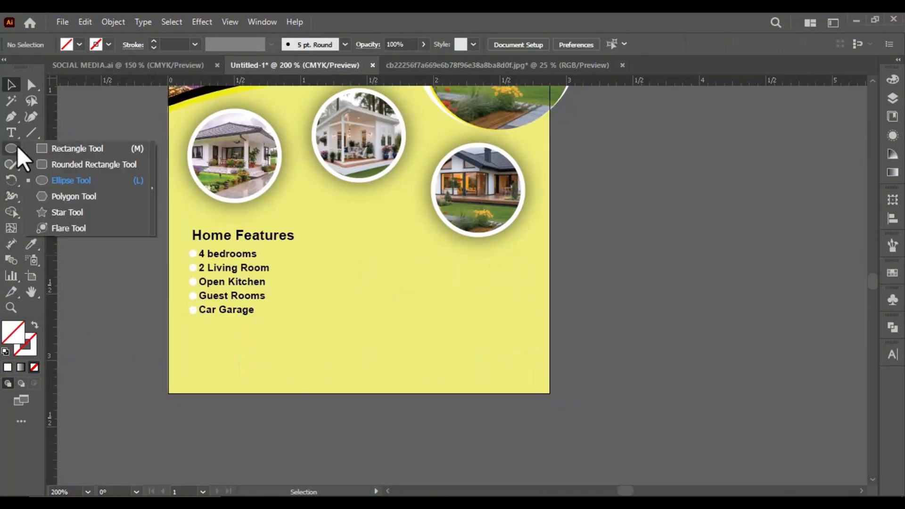
click(18, 161)
right_click(32, 135)
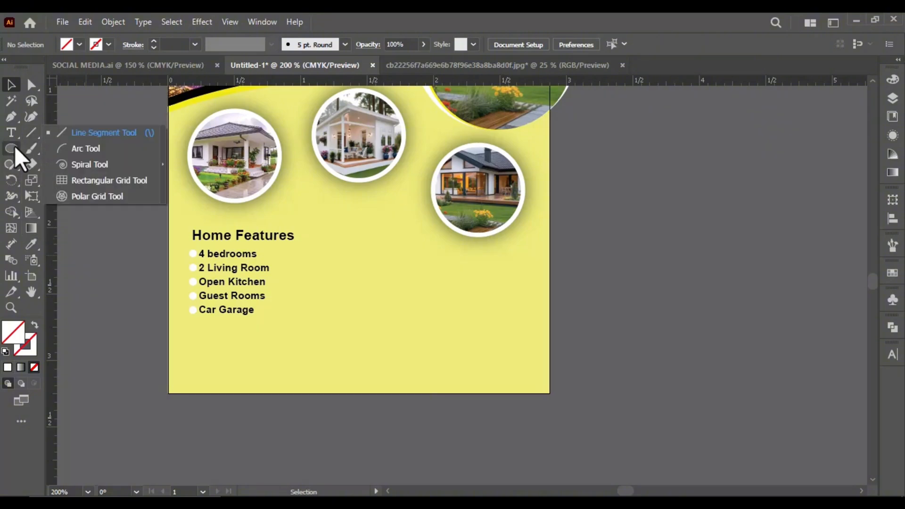
key(p)
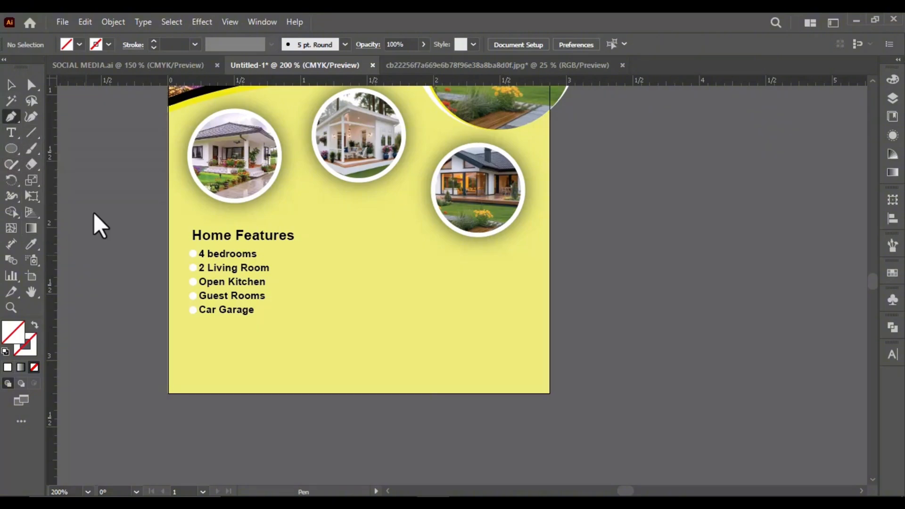
click(124, 206)
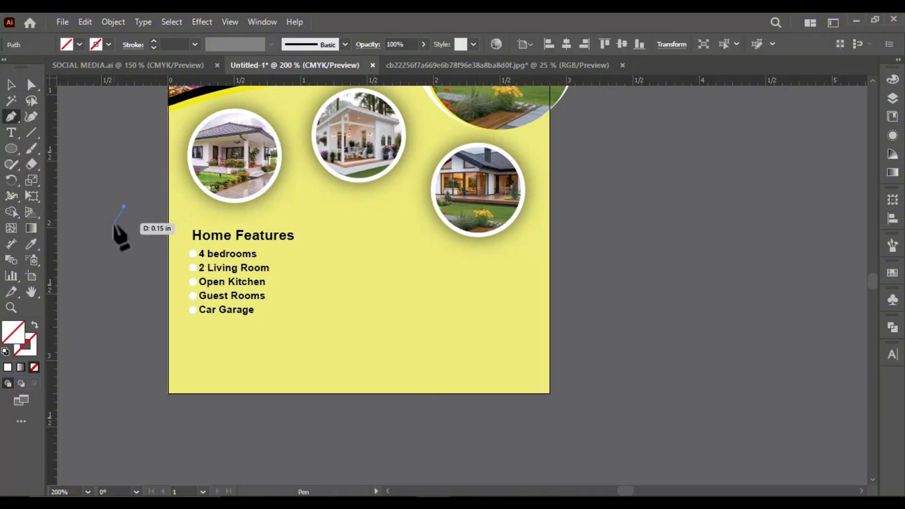
click(102, 240)
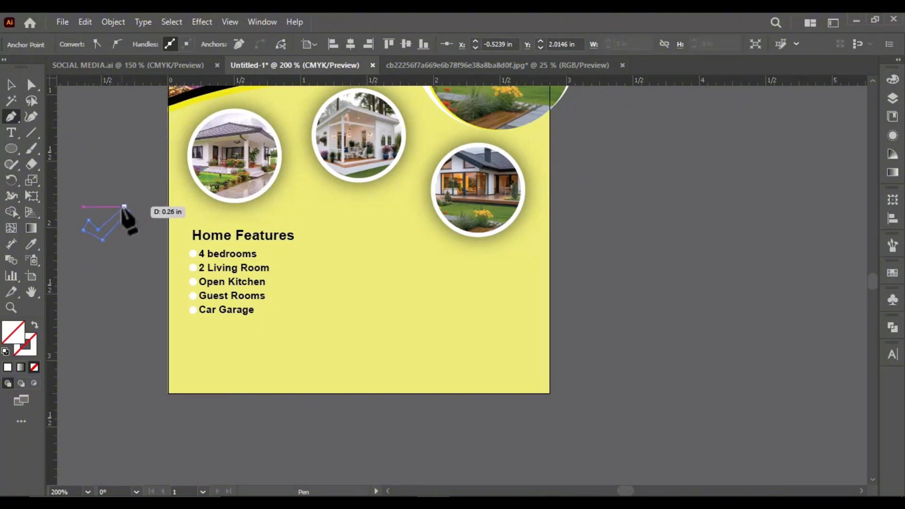
Reshape the check mark by moving its inner corner anchor with the Direct Selection tool
scroll(103, 230, up, 3)
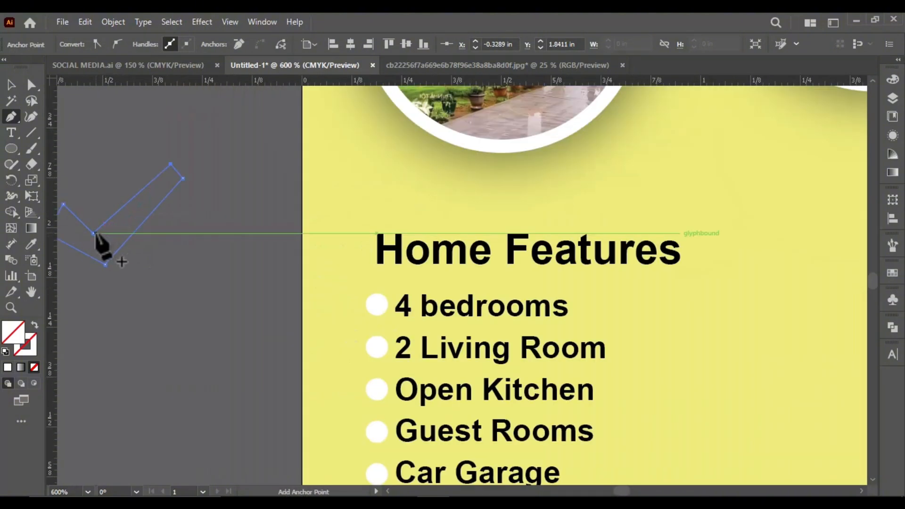
click(31, 85)
drag(94, 234, 104, 269)
scroll(193, 232, down, 1)
click(12, 85)
scroll(167, 214, down, 2)
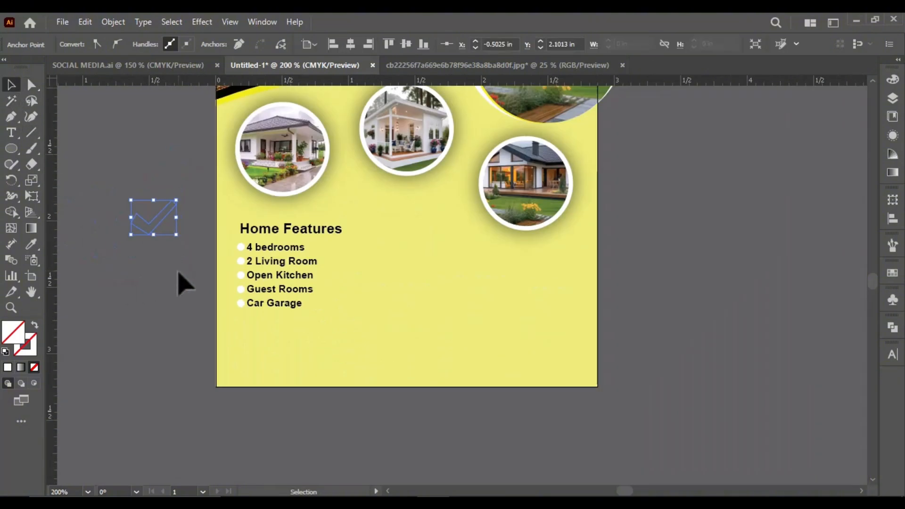
Try to fill the check mark outline with black 000000 through the Color Picker
click(178, 274)
scroll(167, 211, up, 2)
drag(192, 190, 160, 272)
double_click(16, 331)
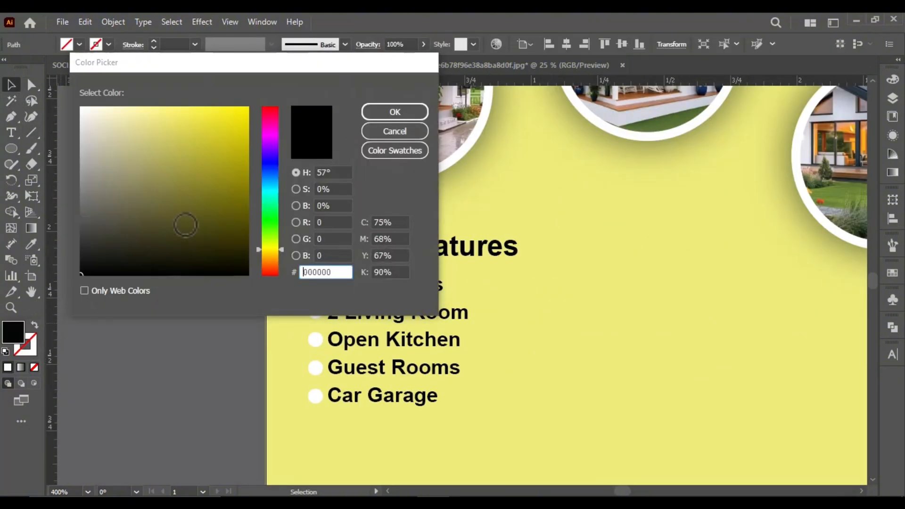
click(395, 111)
key(ctrl+z)
Fill the check mark outline with the black sampled from the Home Features heading using the Eyedropper
scroll(148, 280, down, 2)
click(151, 281)
drag(135, 230, 123, 278)
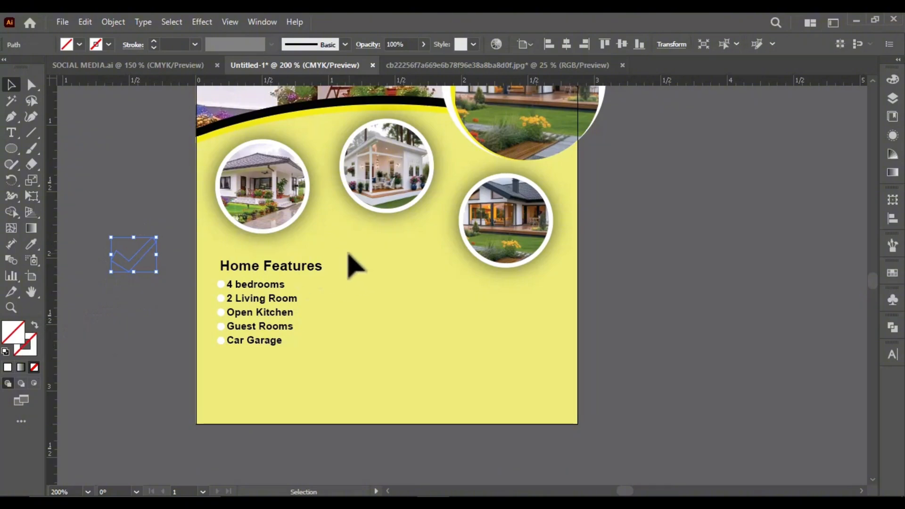
key(i)
click(288, 266)
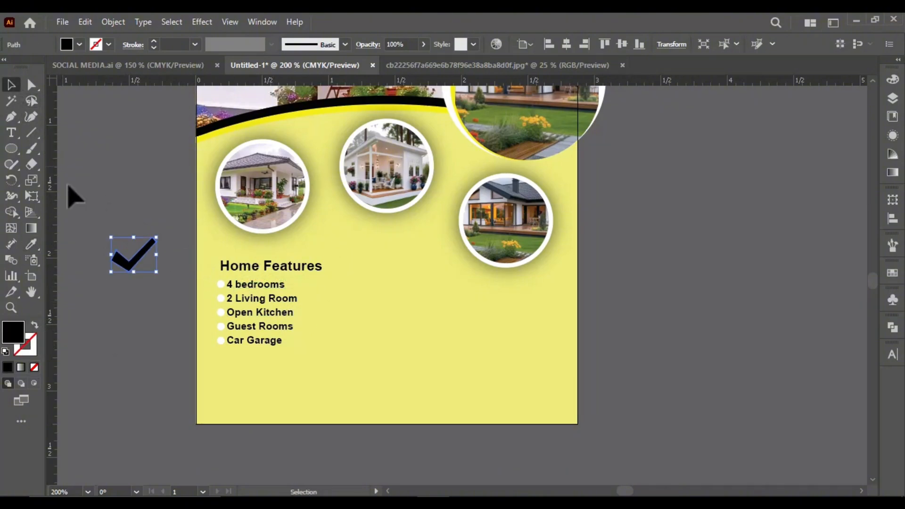
Adjust the upper corner anchor of the check mark's short arm with the Direct Selection tool
scroll(137, 303, up, 5)
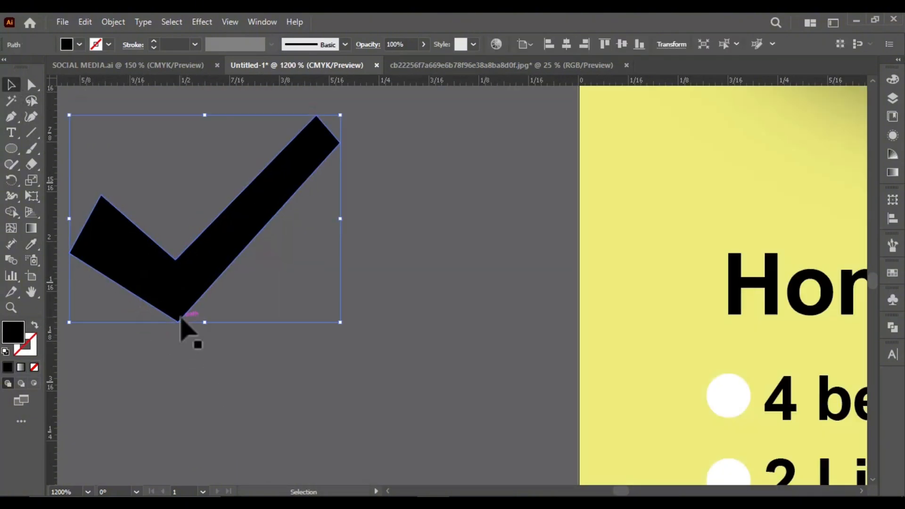
click(31, 85)
click(198, 198)
click(103, 204)
drag(100, 201, 81, 219)
scroll(254, 274, down, 4)
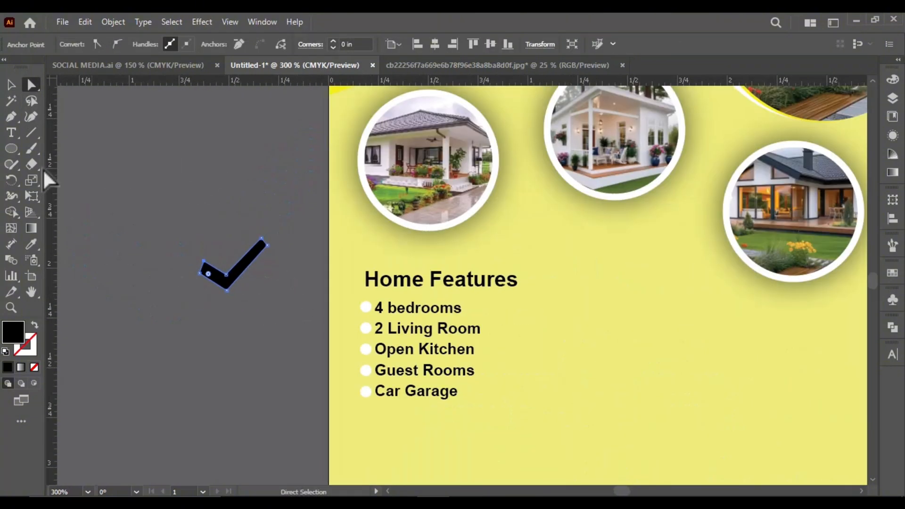
Try rotating the check mark clockwise, and delete it from beside the artboard
key(v)
scroll(222, 302, down, 2)
scroll(228, 289, up, 1)
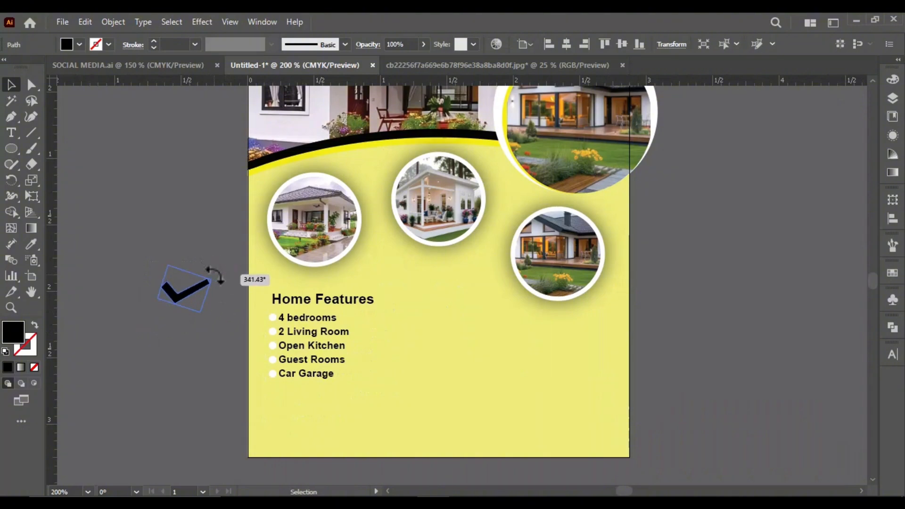
drag(215, 275, 215, 275)
click(167, 392)
scroll(166, 391, down, 1)
click(191, 313)
key(Delete)
Switch to File Explorer, look through the image files in the Downloads folder, and return to the Illustrator design
click(303, 488)
scroll(355, 334, down, 3)
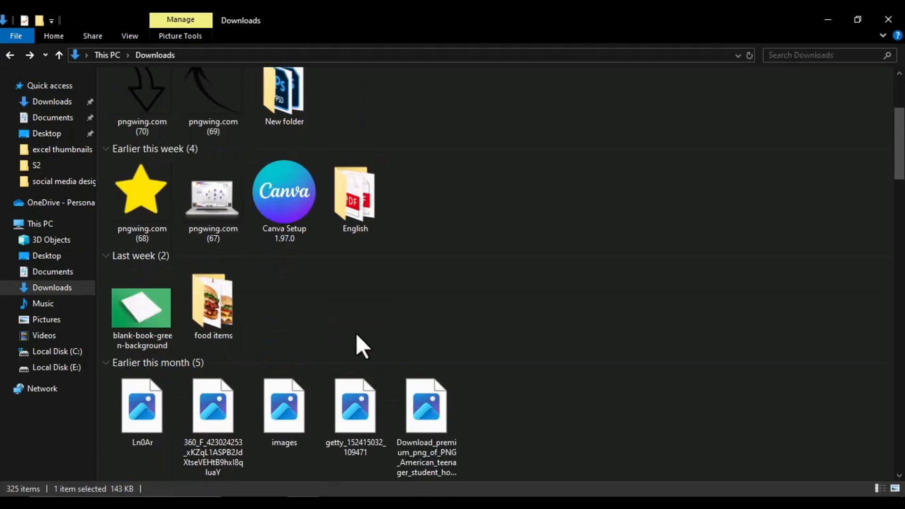
scroll(357, 336, down, 15)
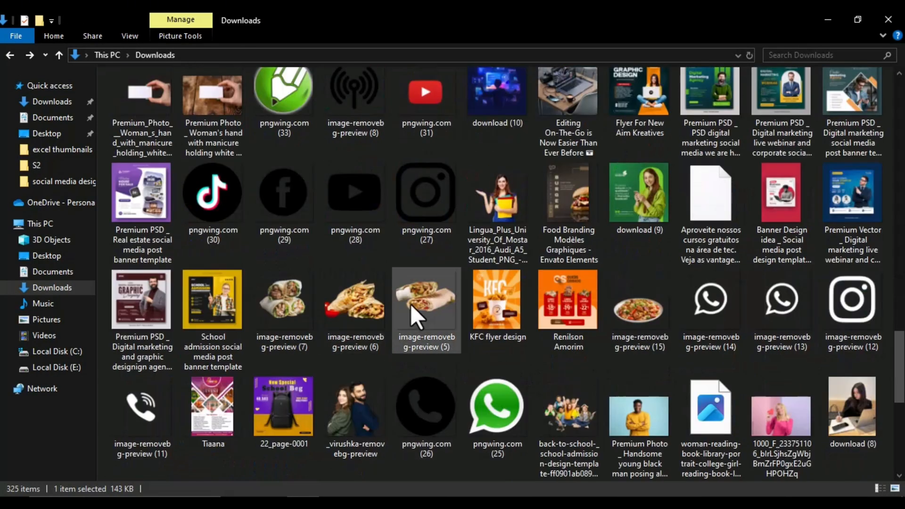
scroll(411, 305, down, 15)
scroll(410, 374, up, 6)
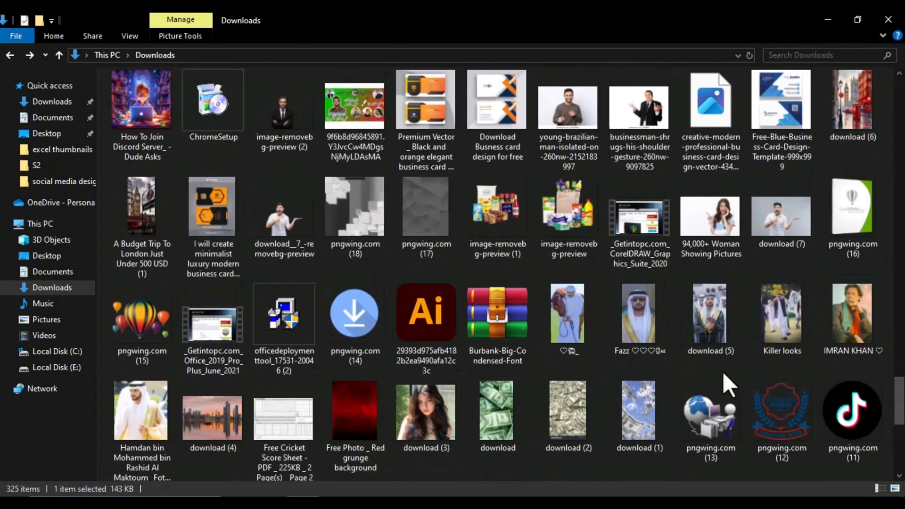
scroll(555, 341, up, 15)
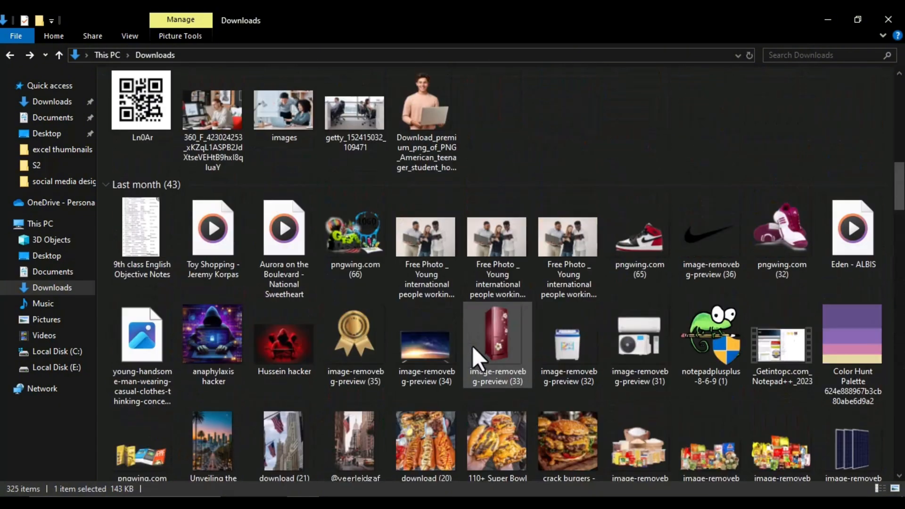
scroll(519, 302, up, 10)
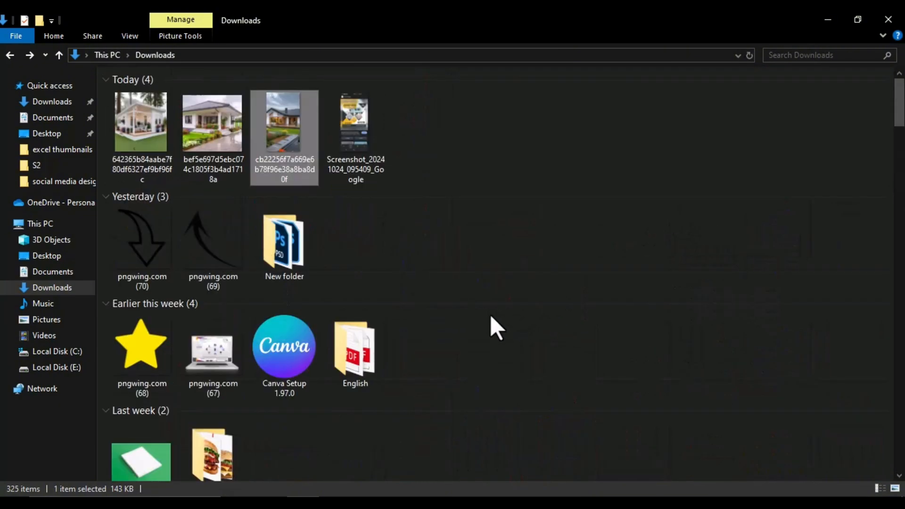
click(828, 20)
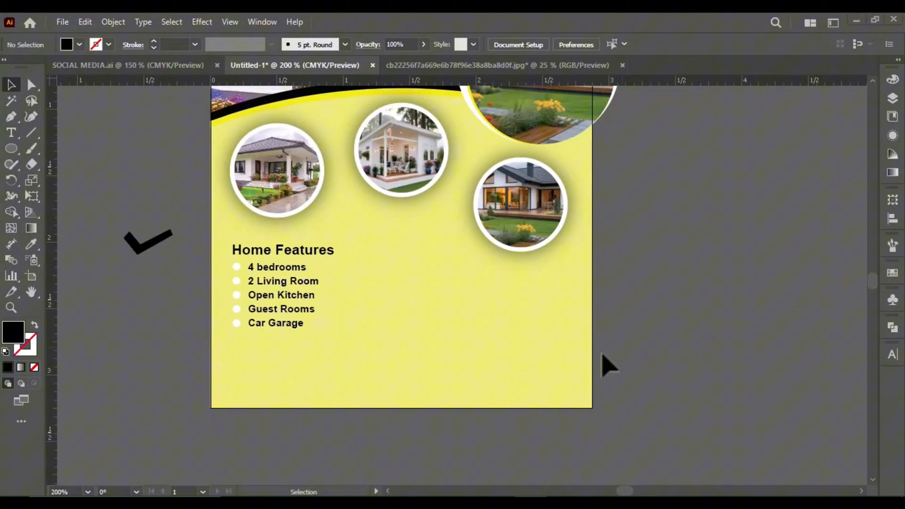
scroll(442, 398, up, 1)
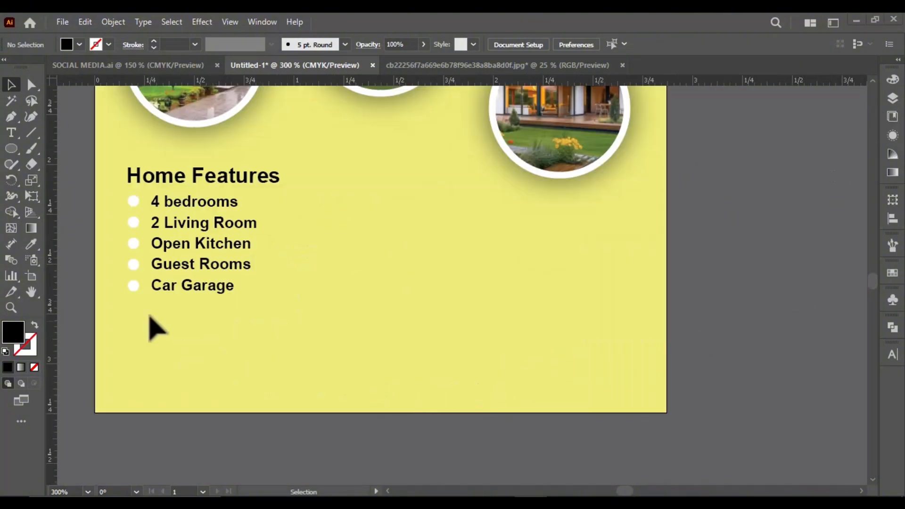
Draw a closed black footer shape with the Pen tool, its top edge sagging in a curve across the artboard's full width
click(95, 310)
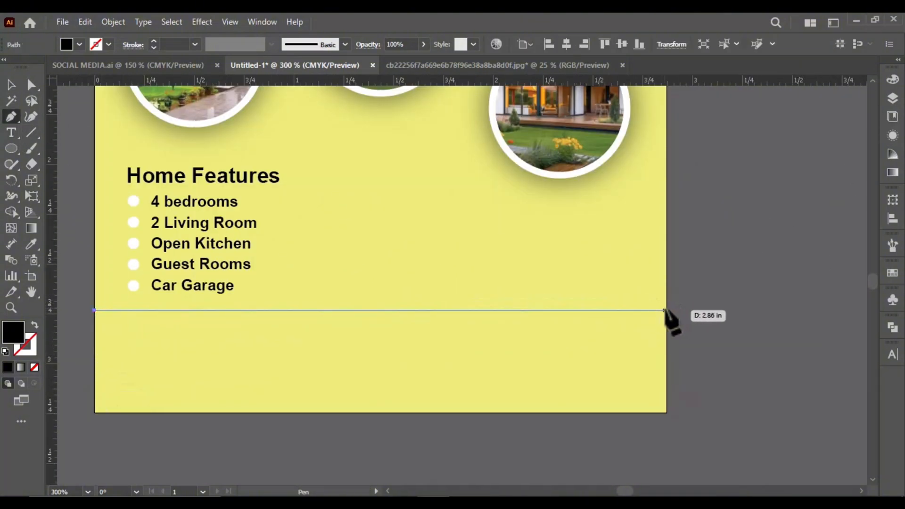
drag(666, 310, 657, 273)
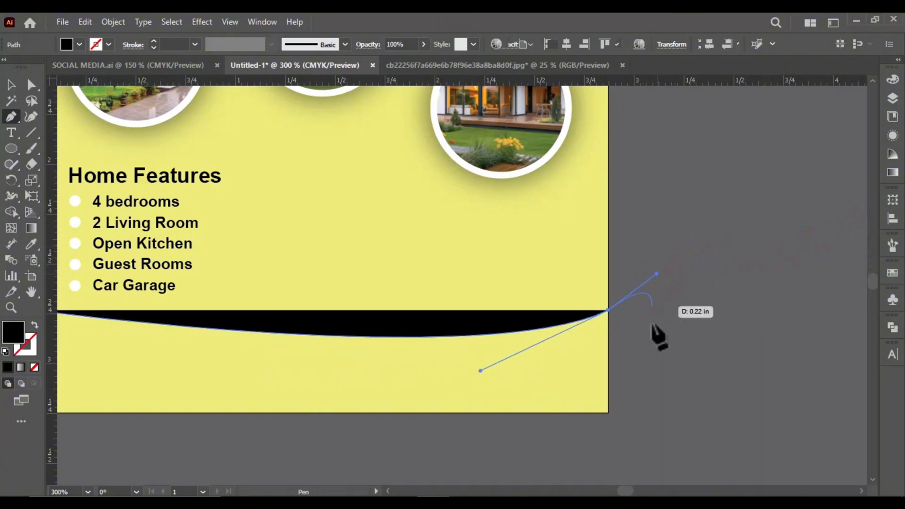
key(ctrl+z)
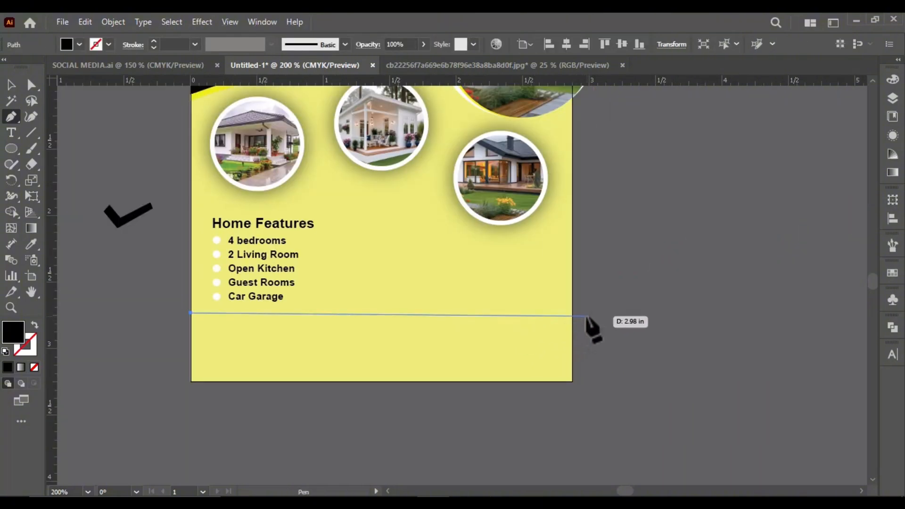
drag(573, 313, 826, 227)
click(569, 312)
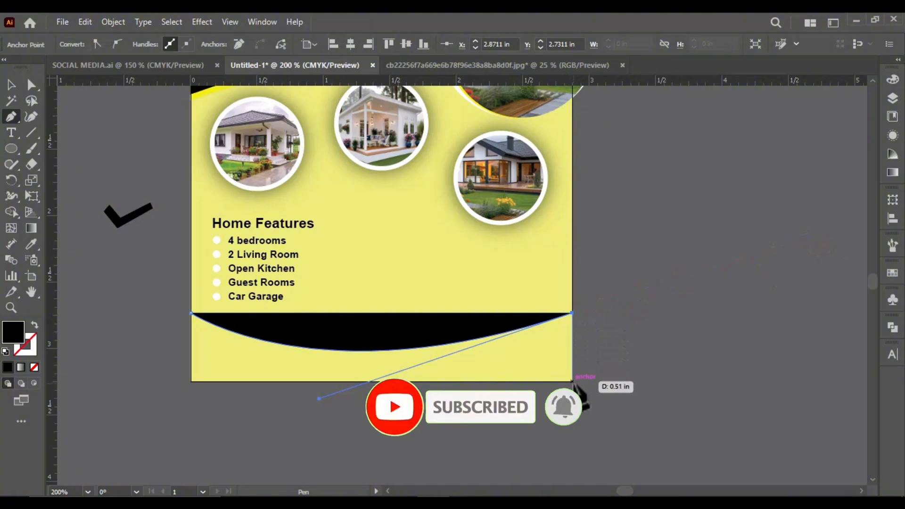
click(574, 382)
click(191, 382)
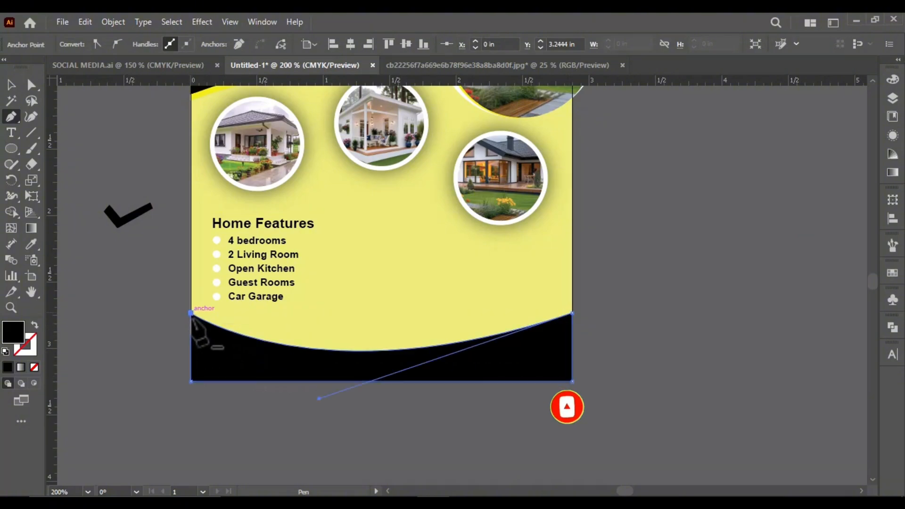
key(v)
Duplicate the black footer shape slightly upward and bring the lower original to the front
scroll(459, 372, up, 2)
alt+drag(459, 367, 460, 354)
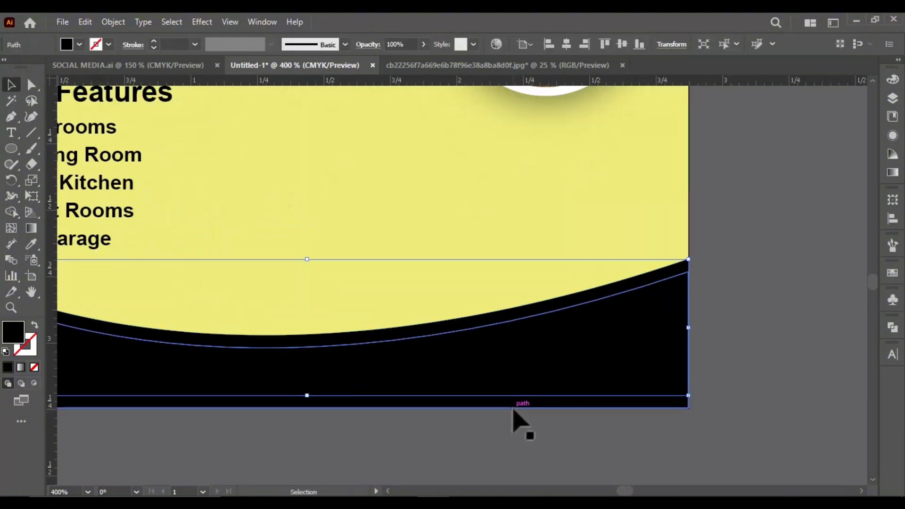
right_click(514, 407)
mouse_move(590, 429)
click(696, 429)
Fill the front footer shape with white sampled from a house photo's ring using the Eyedropper
double_click(9, 335)
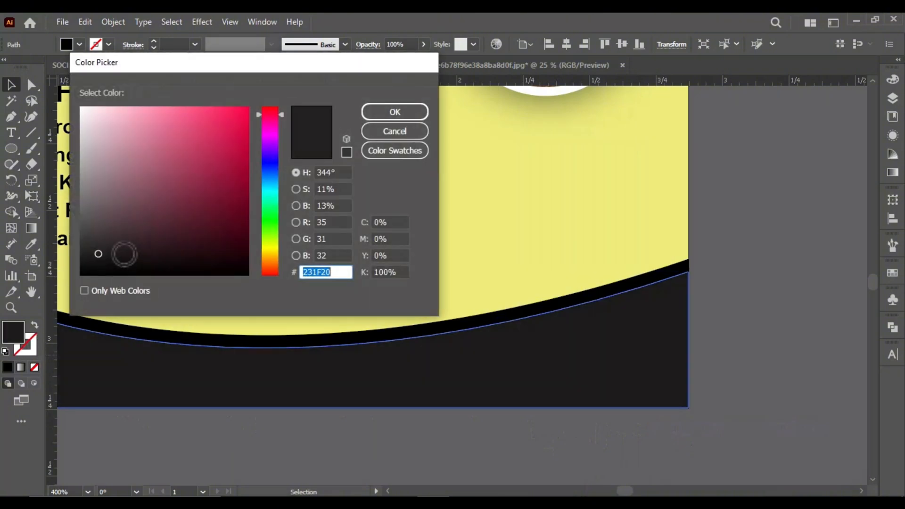
click(424, 133)
scroll(417, 303, down, 2)
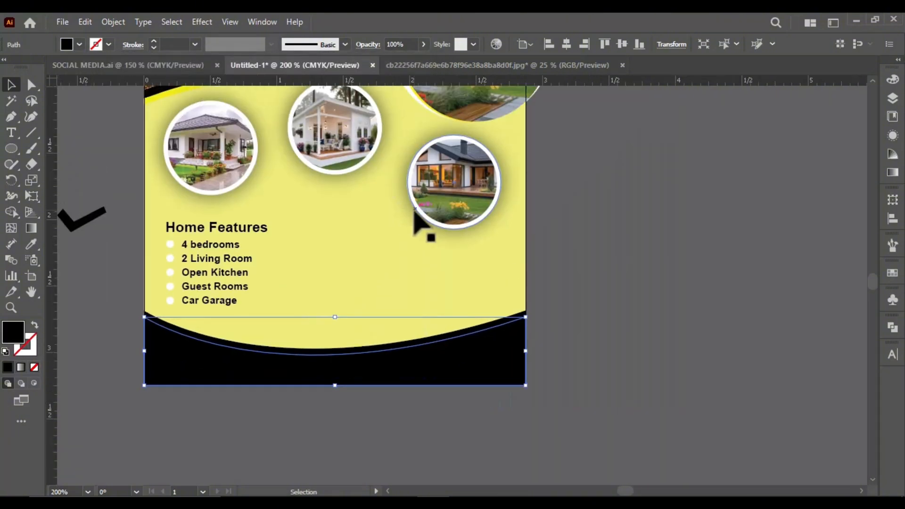
scroll(422, 223, up, 1)
key(i)
click(199, 118)
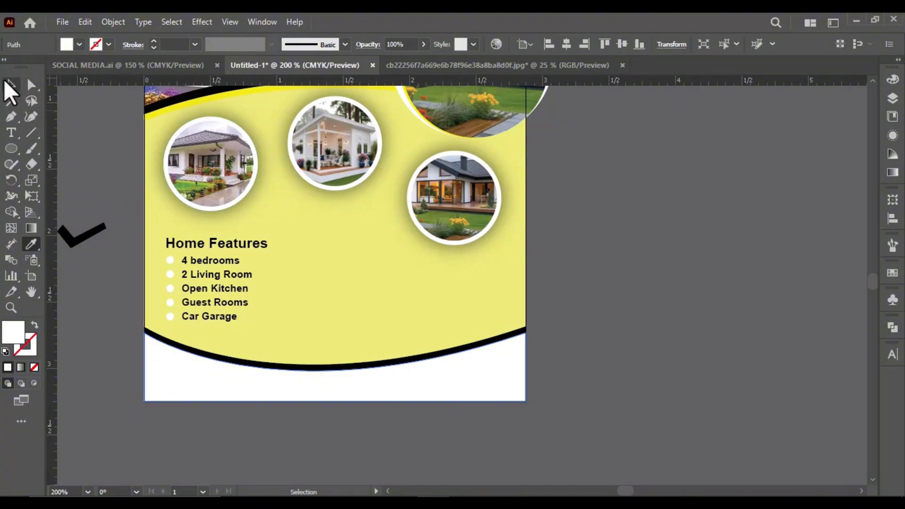
click(6, 83)
click(103, 172)
Try to fill the front footer shape with a colour sampled from the bands under the header arch
scroll(216, 215, down, 1)
scroll(242, 257, up, 1)
click(201, 362)
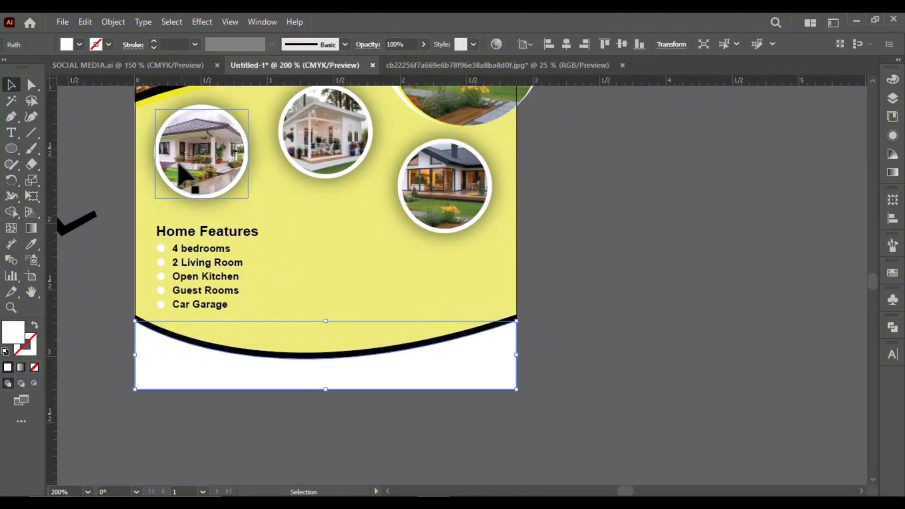
key(i)
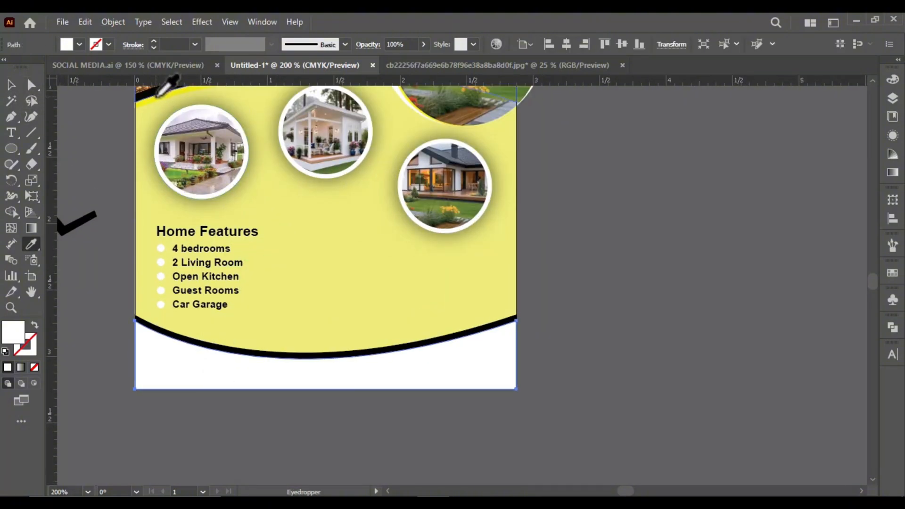
click(158, 94)
scroll(269, 253, down, 1)
scroll(278, 155, up, 4)
scroll(288, 125, down, 2)
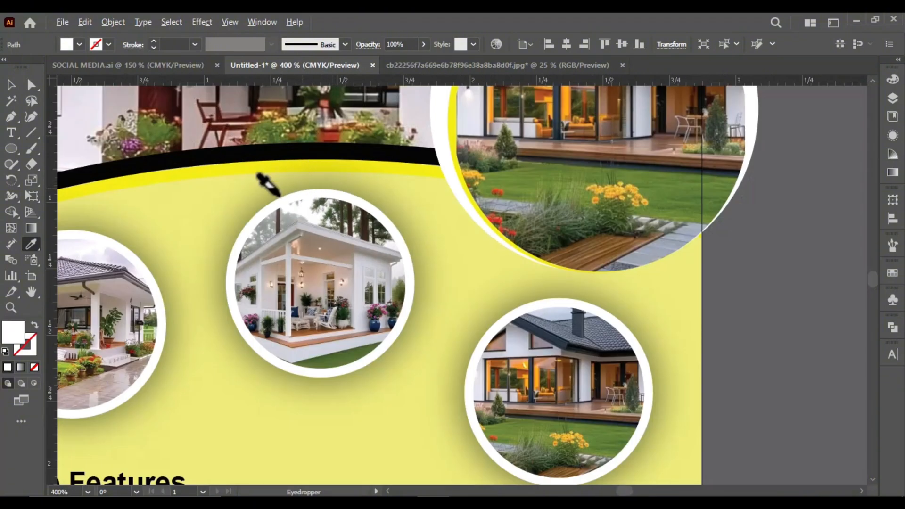
Fill the front footer shape with bright yellow, about FFFF03, in the Color Picker
scroll(268, 185, down, 3)
double_click(12, 336)
click(267, 246)
click(247, 108)
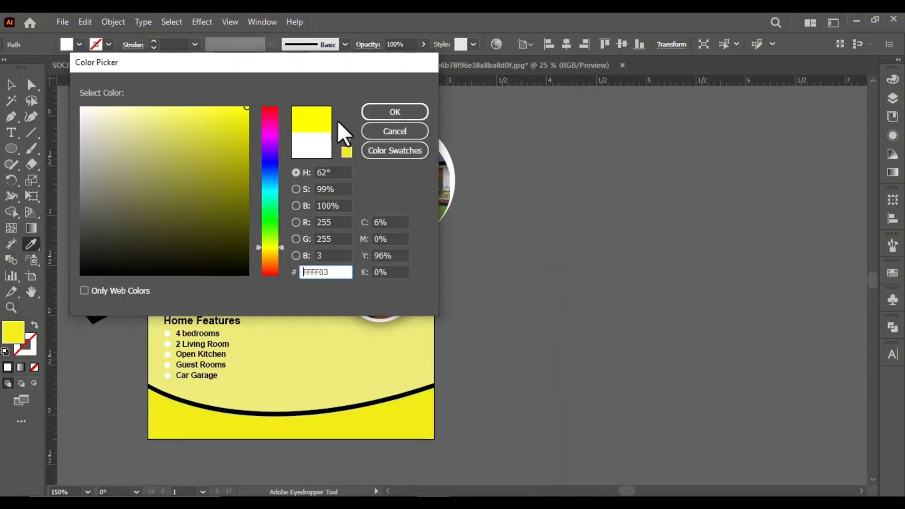
click(394, 112)
scroll(355, 339, down, 1)
double_click(13, 337)
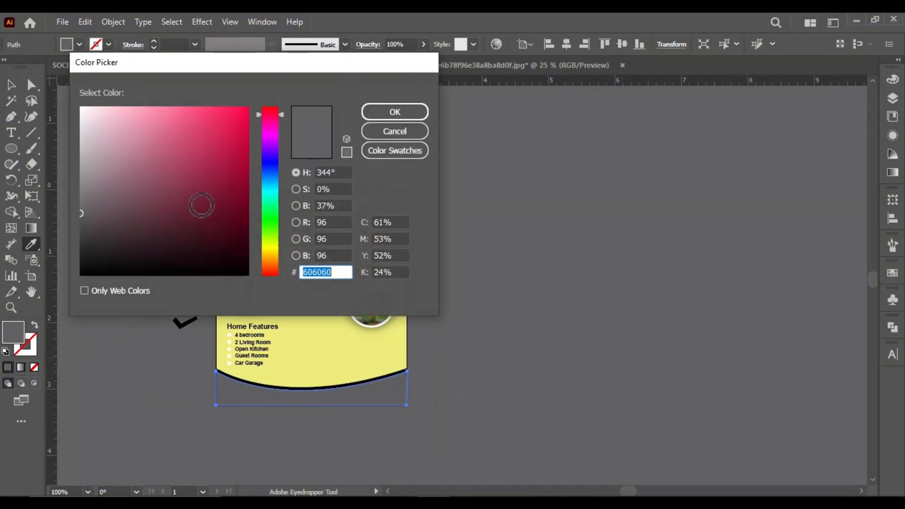
drag(267, 242, 268, 248)
click(247, 108)
click(394, 113)
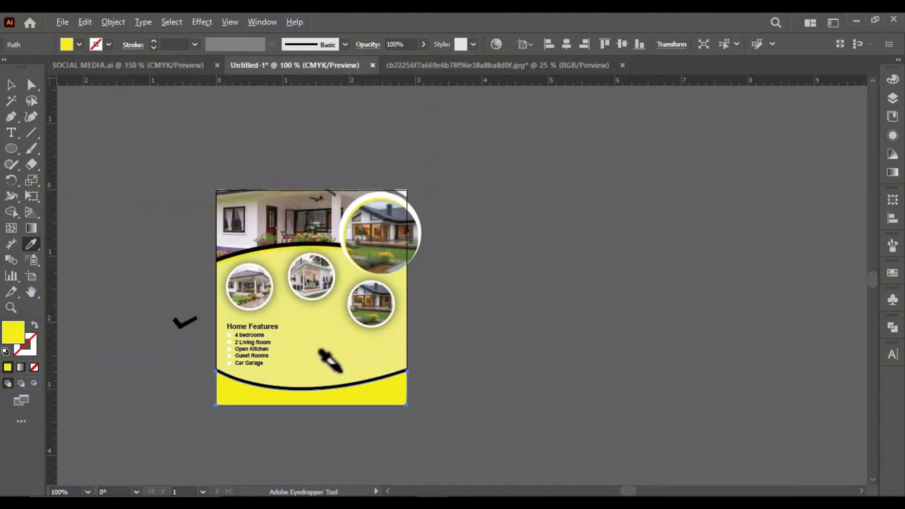
Examine the black and yellow bands under the header arch alongside the new yellow footer
scroll(325, 359, up, 2)
click(11, 85)
scroll(265, 127, up, 2)
click(267, 134)
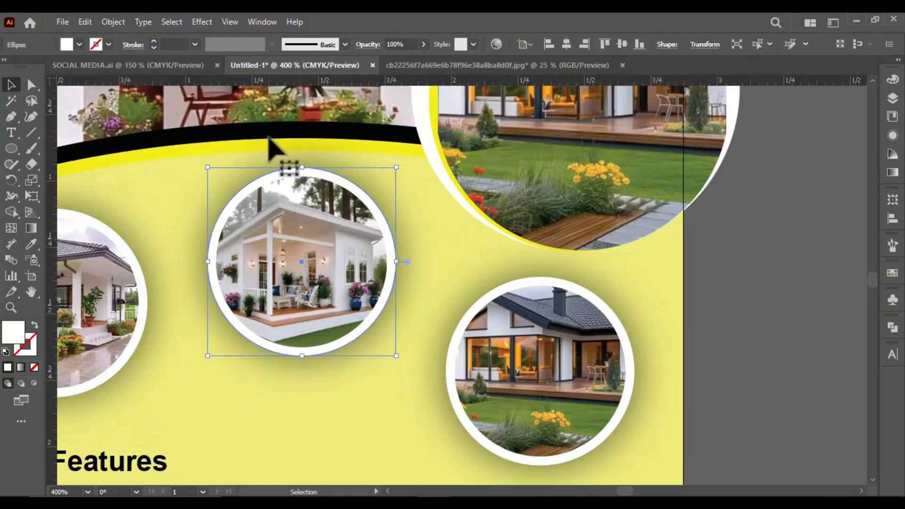
scroll(342, 136, down, 2)
click(556, 293)
scroll(302, 149, up, 8)
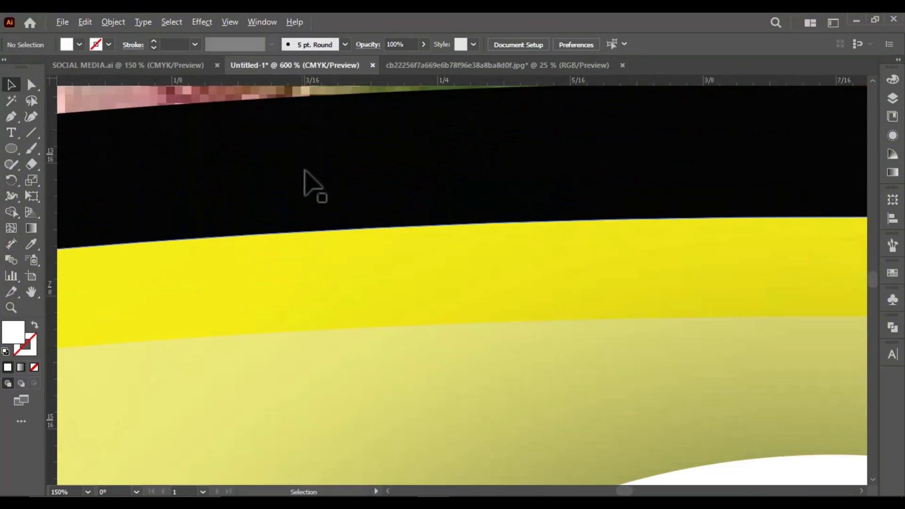
click(310, 228)
scroll(336, 203, down, 8)
click(618, 275)
scroll(420, 230, down, 1)
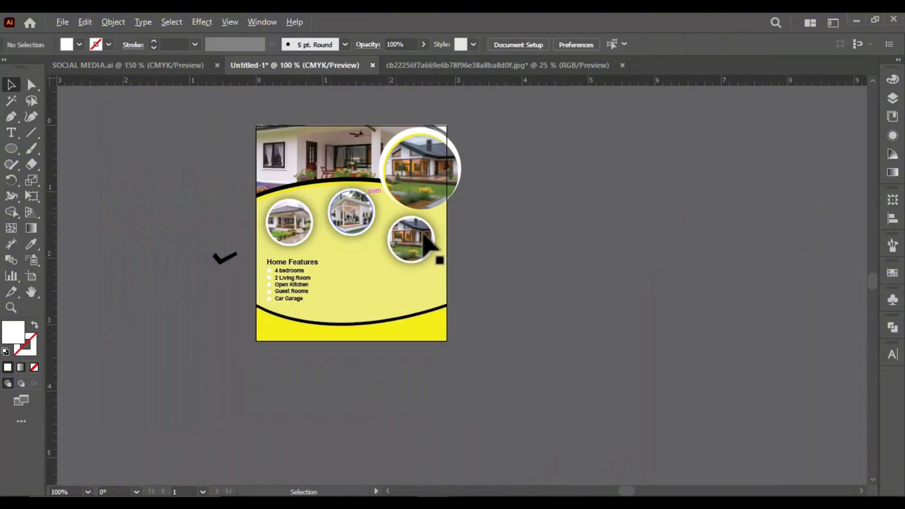
Draw a white rounded rectangle about 0.82 by 0.22 in beside the features list with the Rounded Rectangle tool
scroll(359, 283, up, 2)
scroll(390, 266, up, 1)
right_click(11, 149)
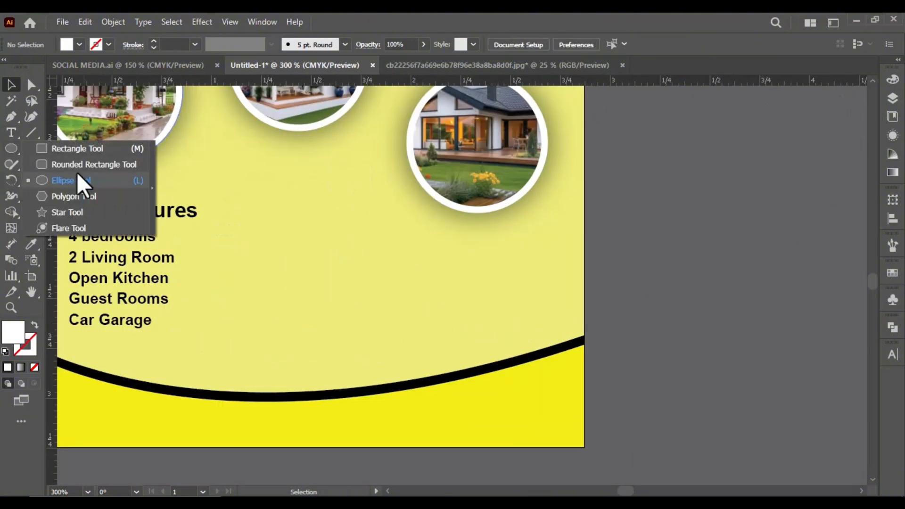
click(77, 176)
right_click(11, 149)
click(44, 164)
drag(247, 218, 362, 249)
drag(372, 250, 429, 261)
Move the white rounded rectangle slightly up, nearer the level of the Home Features heading
click(12, 86)
click(325, 242)
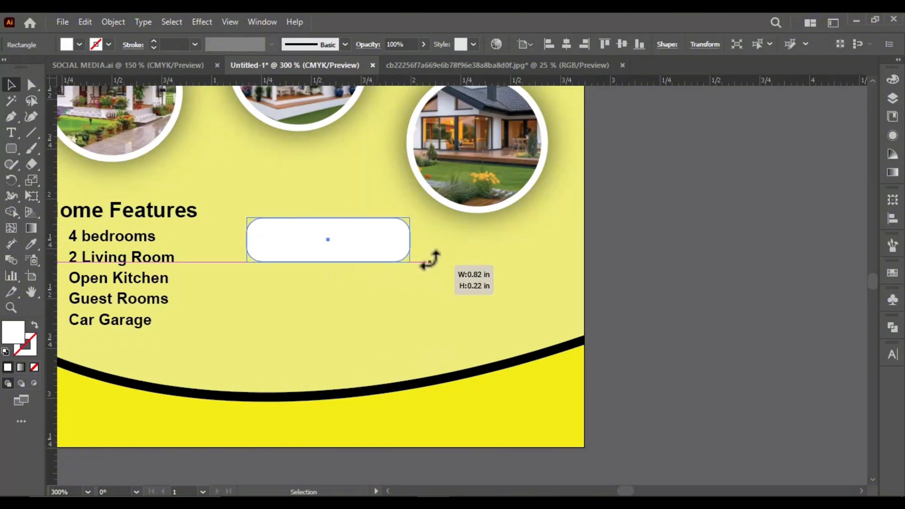
drag(341, 260, 338, 252)
scroll(392, 263, down, 2)
scroll(384, 263, up, 2)
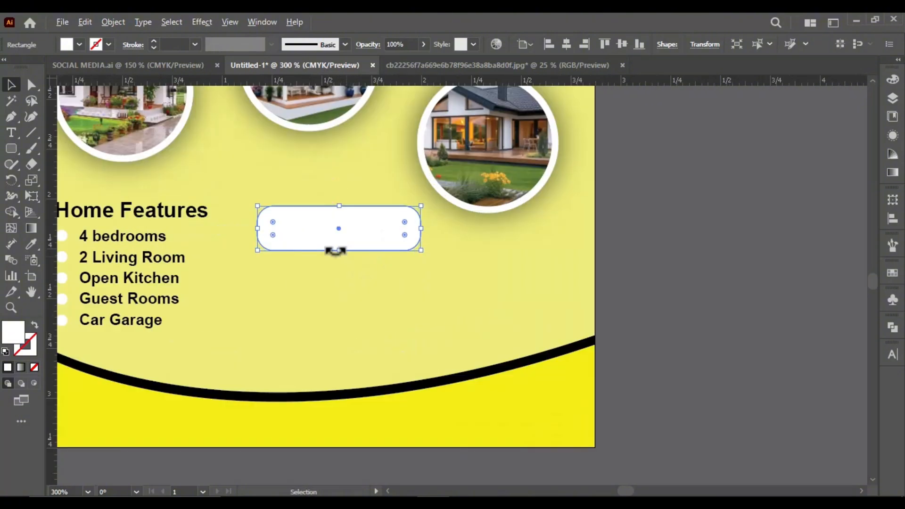
click(699, 300)
drag(308, 219, 370, 228)
key(ctrl+z)
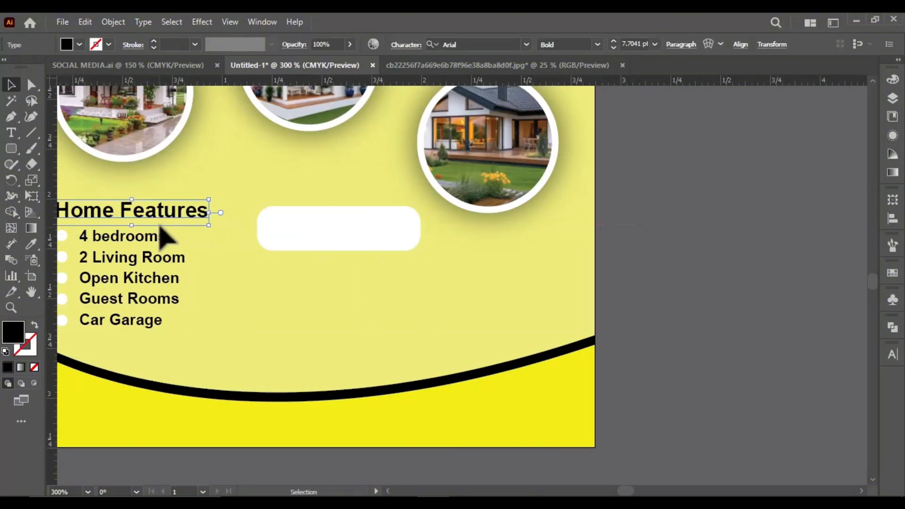
Copy the Home Features heading onto the white rounded rectangle and bring the copy to the front
drag(164, 219, 371, 237)
right_click(372, 246)
mouse_move(569, 431)
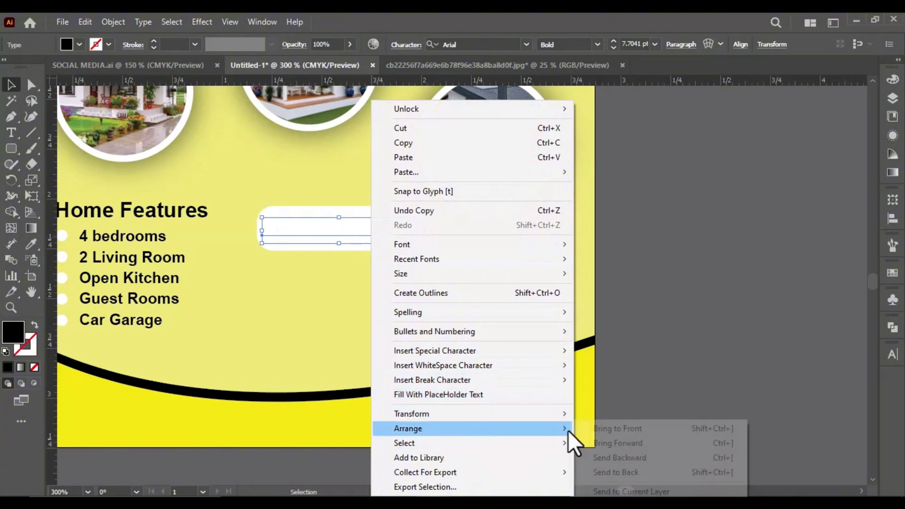
click(615, 429)
Scale the copied heading to about 7.49 pt and center it inside the rounded rectangle
scroll(376, 220, up, 2)
drag(456, 216, 421, 222)
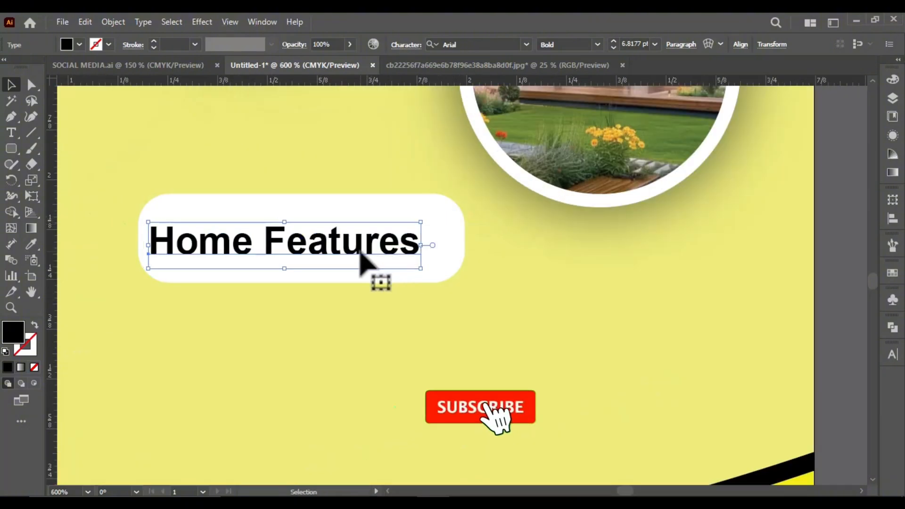
drag(360, 250, 371, 246)
drag(432, 218, 459, 213)
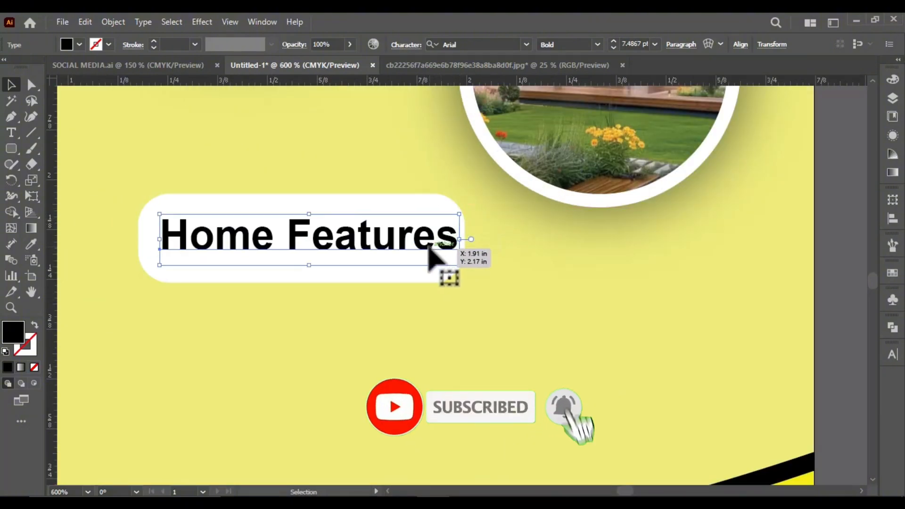
drag(429, 245, 421, 246)
scroll(444, 254, down, 2)
click(448, 269)
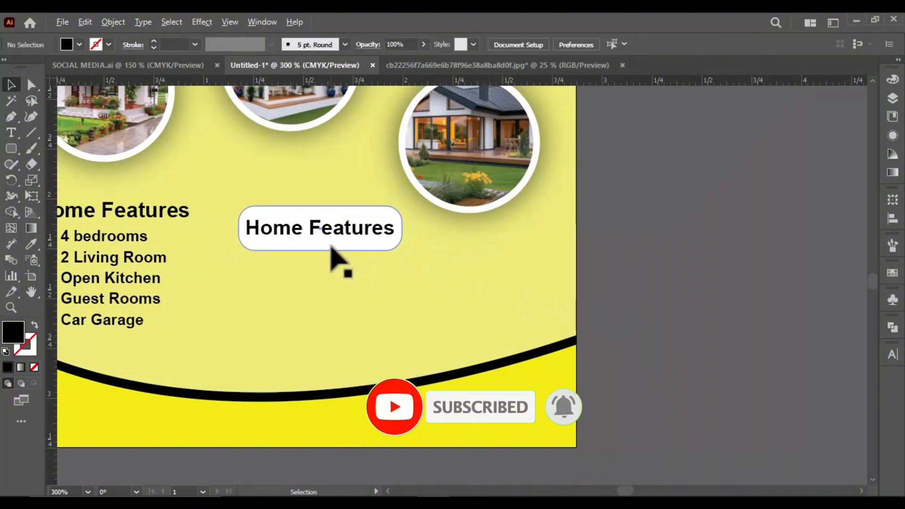
Fill the rounded rectangle with the footer's yellow using the Eyedropper
scroll(329, 246, up, 2)
click(327, 247)
scroll(302, 211, down, 1)
key(i)
click(510, 419)
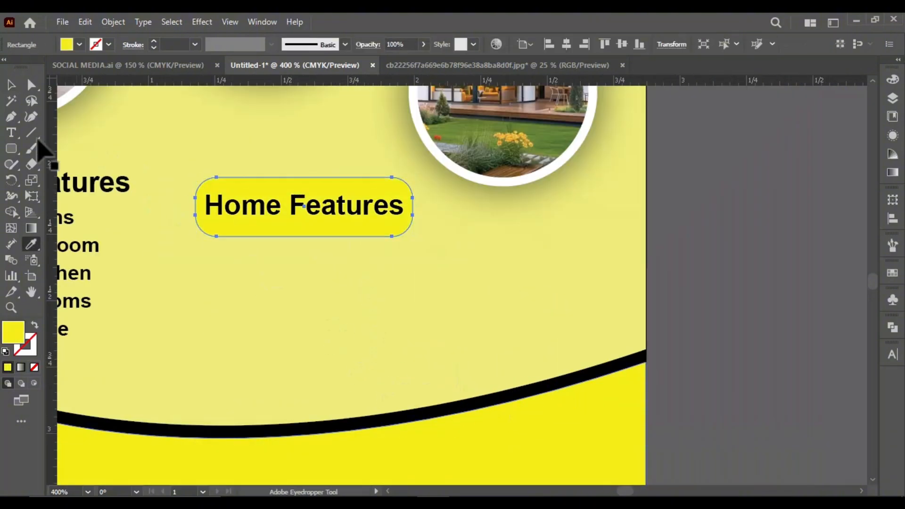
click(11, 86)
Give the yellow rounded rectangle a 1 pt stroke after trying a 2 pt weight
click(195, 44)
click(217, 197)
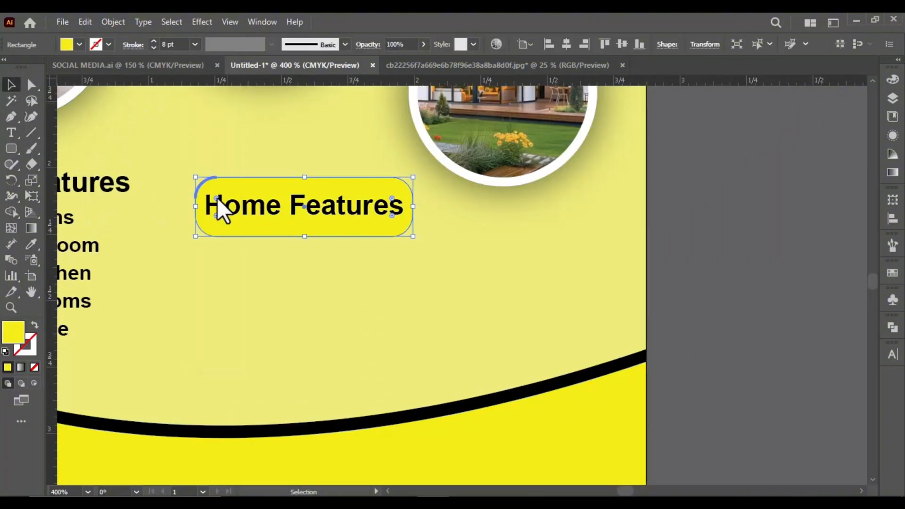
click(195, 44)
click(205, 133)
click(195, 45)
click(203, 85)
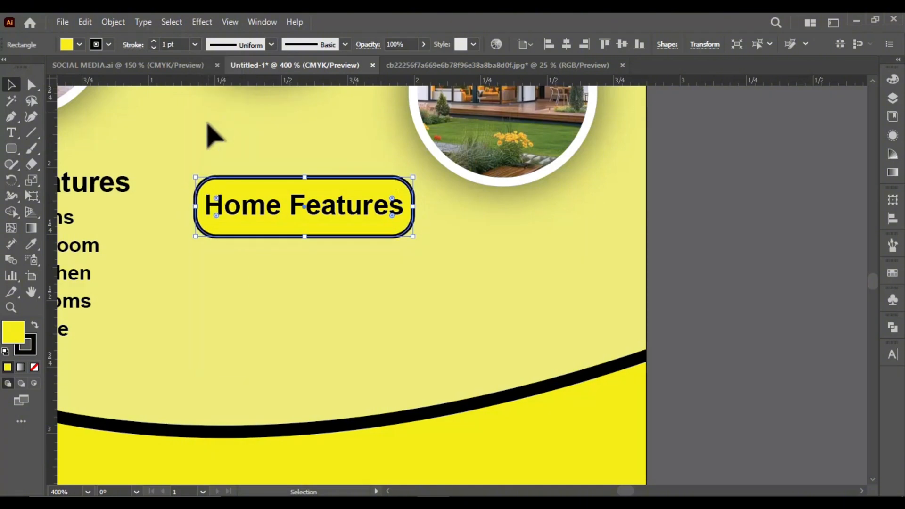
click(195, 45)
click(203, 106)
click(195, 44)
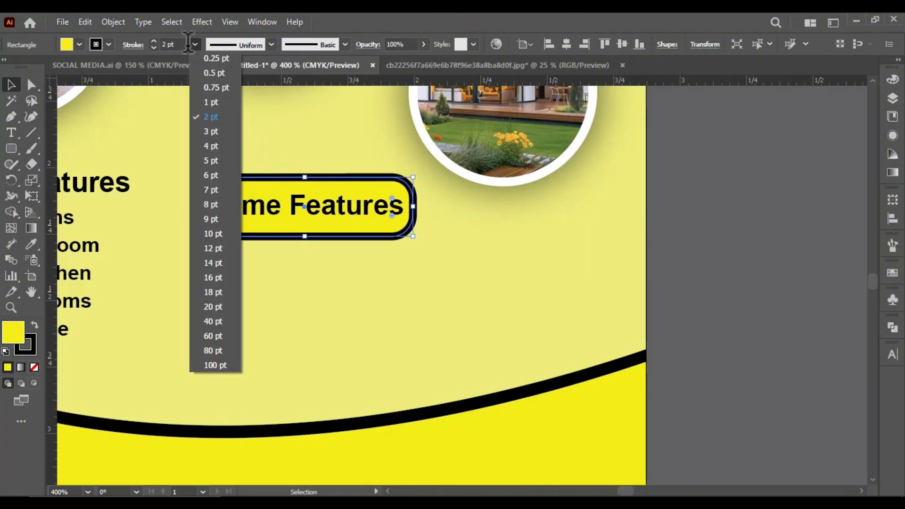
click(202, 86)
Set the rounded rectangle's stroke color to white, FFFFFF
double_click(24, 334)
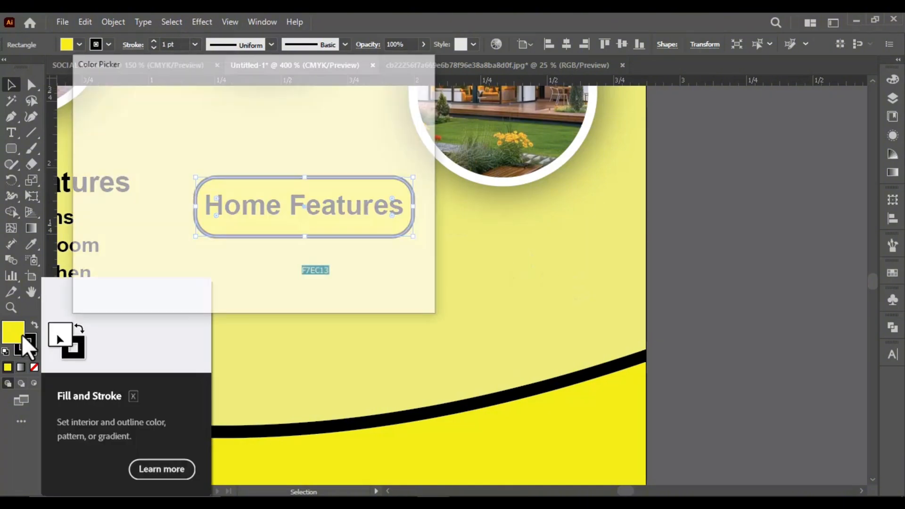
key(Escape)
double_click(30, 350)
drag(89, 122, 71, 105)
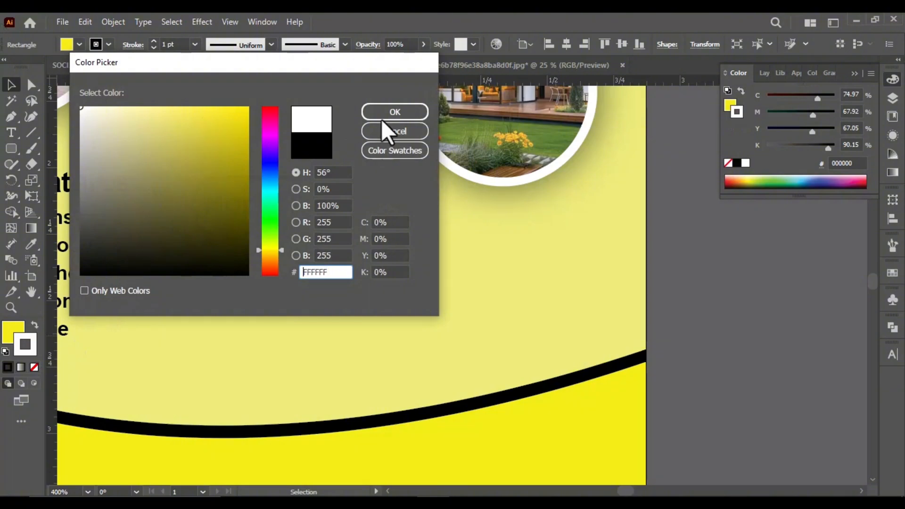
click(383, 118)
scroll(367, 218, down, 2)
click(639, 304)
Change the text on the yellow button to Arial Black and widen the rounded rectangle around it
scroll(395, 213, up, 3)
drag(286, 221, 291, 222)
click(597, 45)
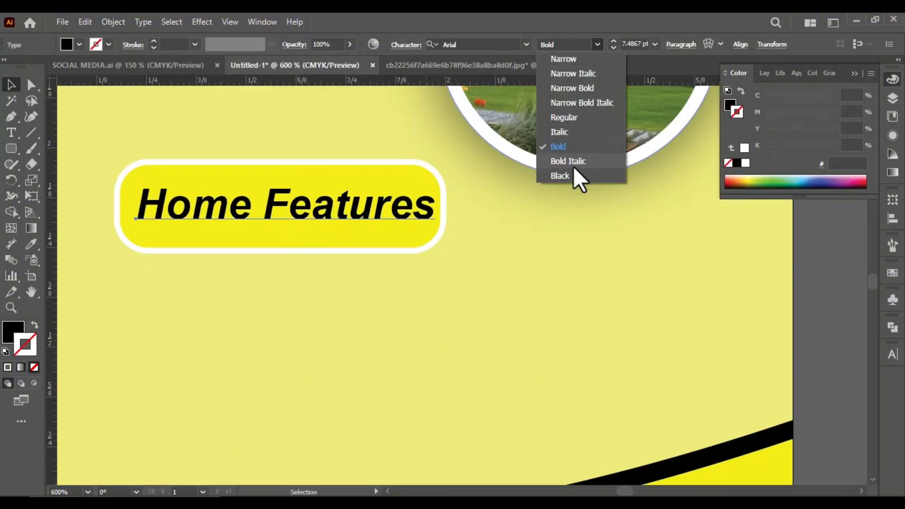
click(575, 174)
drag(482, 187, 502, 206)
key(ctrl+z)
click(415, 239)
scroll(309, 137, down, 2)
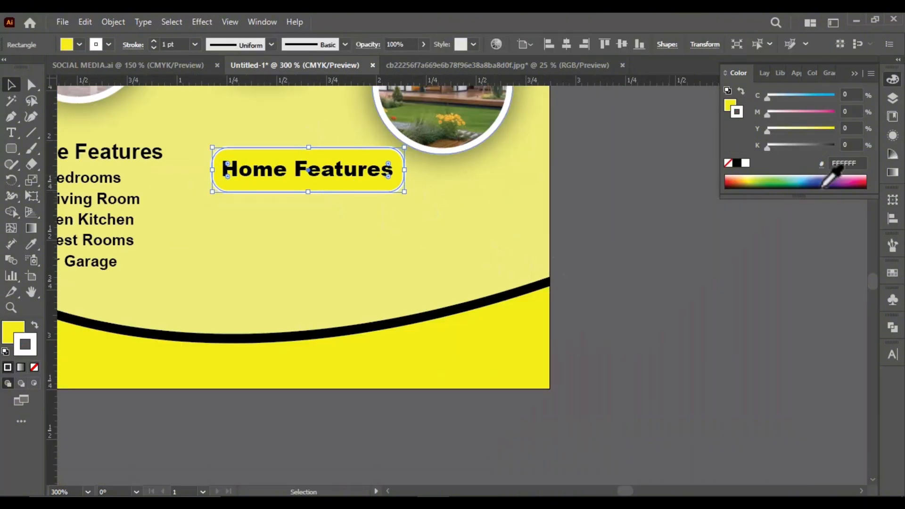
click(303, 135)
Replace the text on the yellow button with "BOOK NOW"
scroll(302, 147, up, 2)
double_click(343, 194)
key(ctrl+a)
text(book)
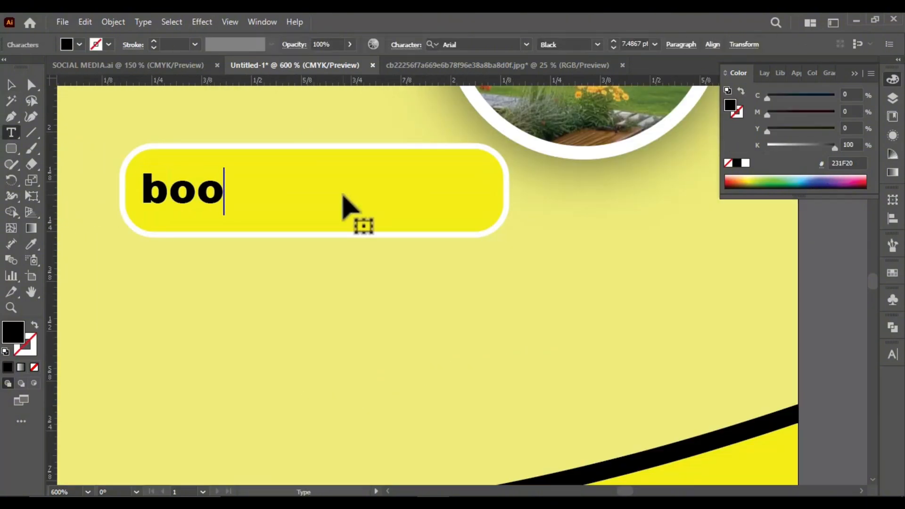
key(BackSpace)
key(BackSpace)
key(BackSpace)
key(BackSpace)
text(BOOK NOW)
click(12, 85)
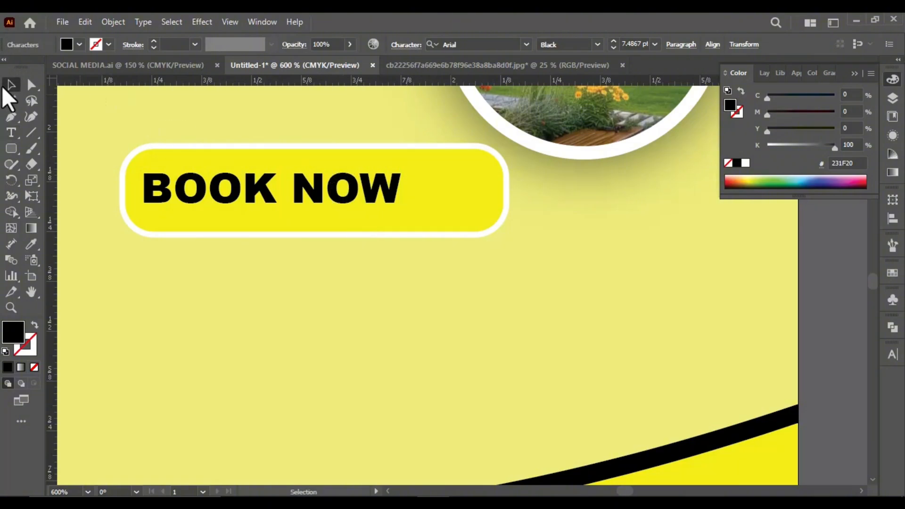
Position the BOOK NOW text inside its yellow rounded rectangle and narrow the rectangle to fit around it
click(264, 189)
mouse_move(264, 189)
mouse_down()
mouse_move(304, 202)
mouse_move(271, 201)
mouse_up()
click(443, 202)
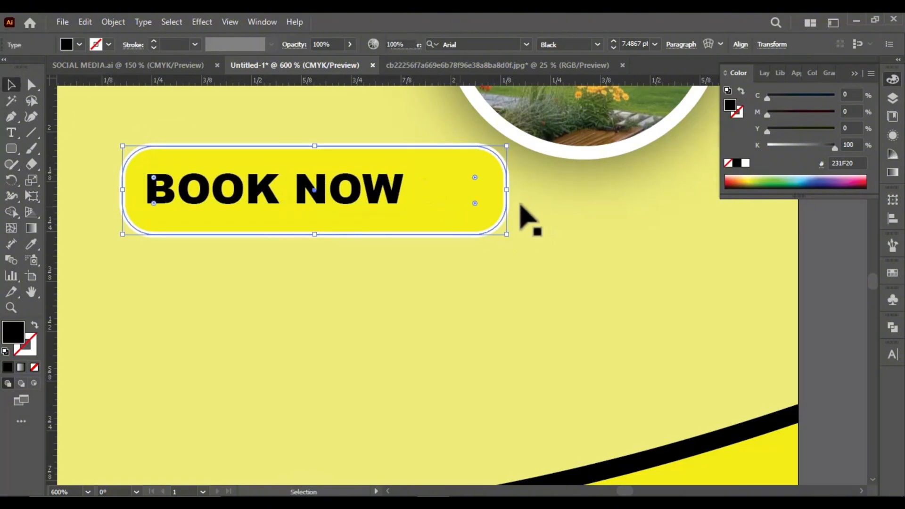
drag(507, 191, 436, 191)
scroll(346, 180, down, 2)
click(466, 264)
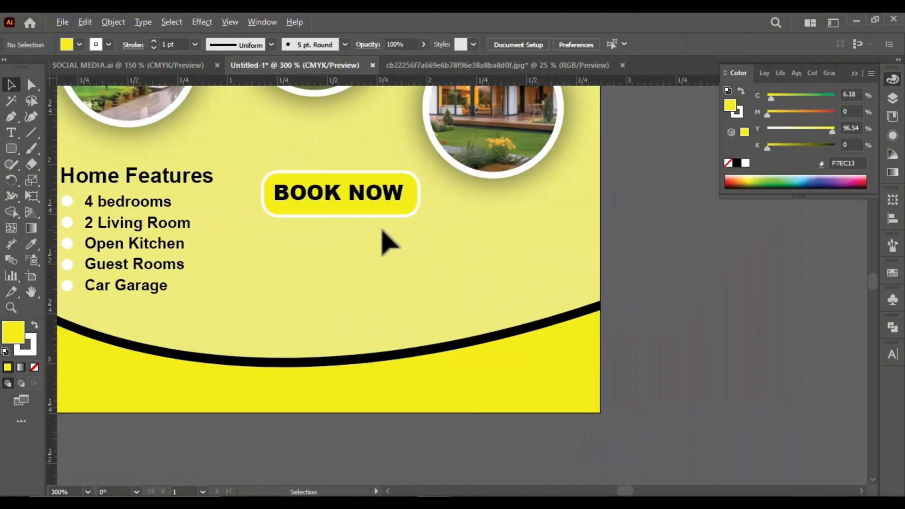
Duplicate the BOOK NOW text below the yellow button and replace the copy's wording with "CONTACT US"
scroll(384, 239, up, 1)
drag(324, 203, 314, 262)
double_click(314, 259)
key(ctrl+a)
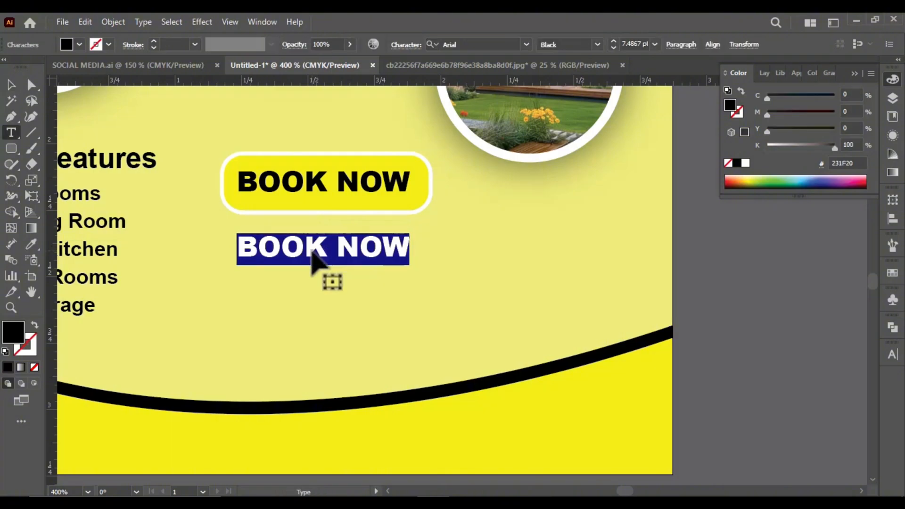
text(CONTACT US)
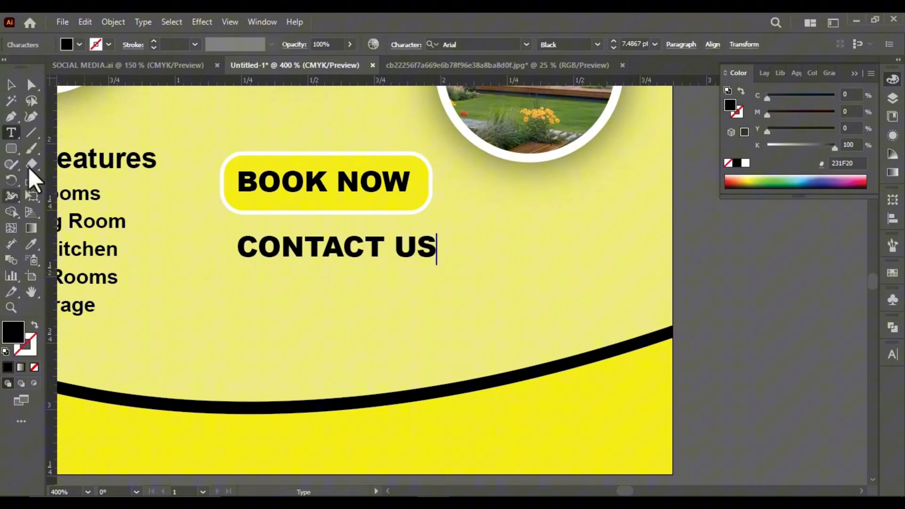
key(Escape)
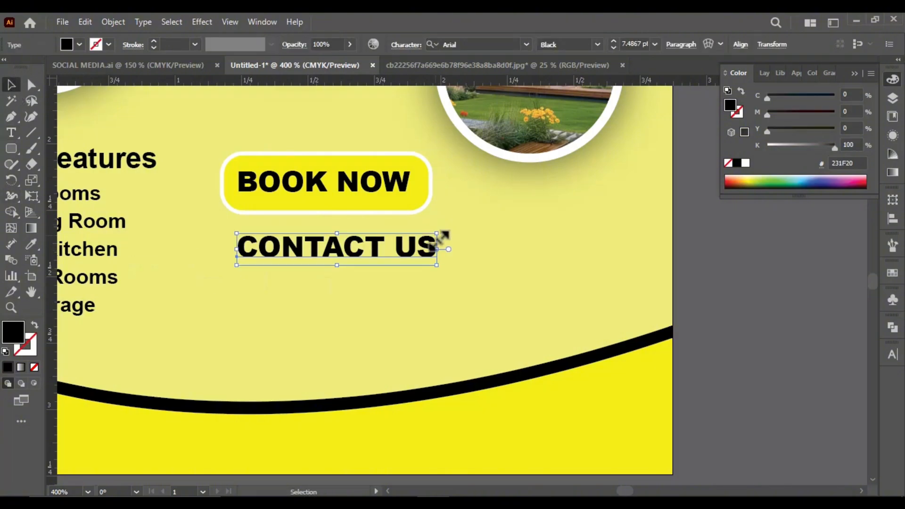
drag(345, 258, 320, 296)
scroll(329, 259, down, 1)
scroll(323, 242, up, 2)
double_click(319, 295)
key(ctrl+a)
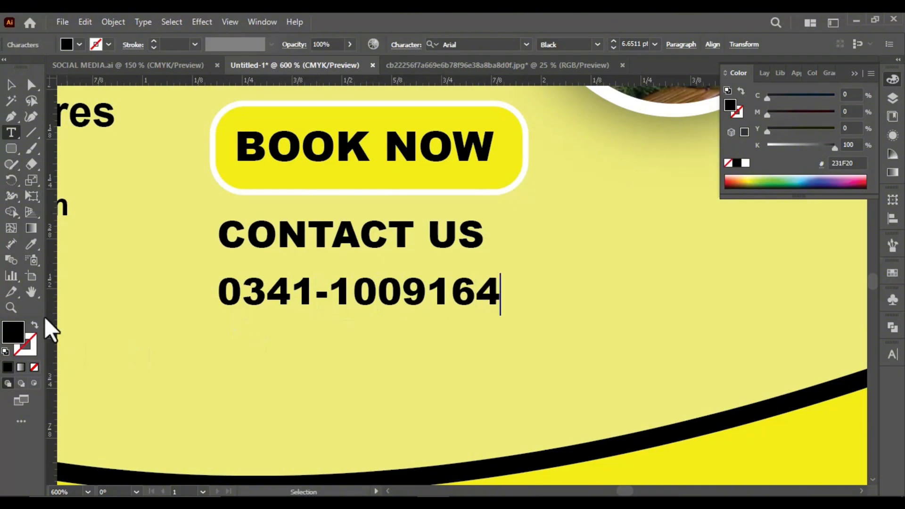
key(Escape)
mouse_move(501, 273)
mouse_down()
mouse_move(512, 275)
mouse_move(497, 287)
mouse_up()
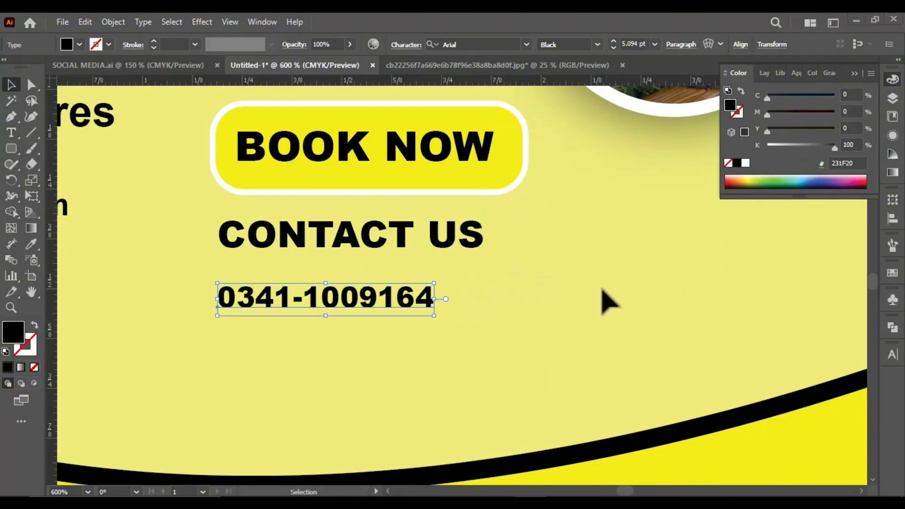
scroll(440, 260, down, 1)
mouse_move(437, 277)
mouse_down()
mouse_move(446, 275)
mouse_move(437, 277)
mouse_up()
drag(368, 288, 383, 289)
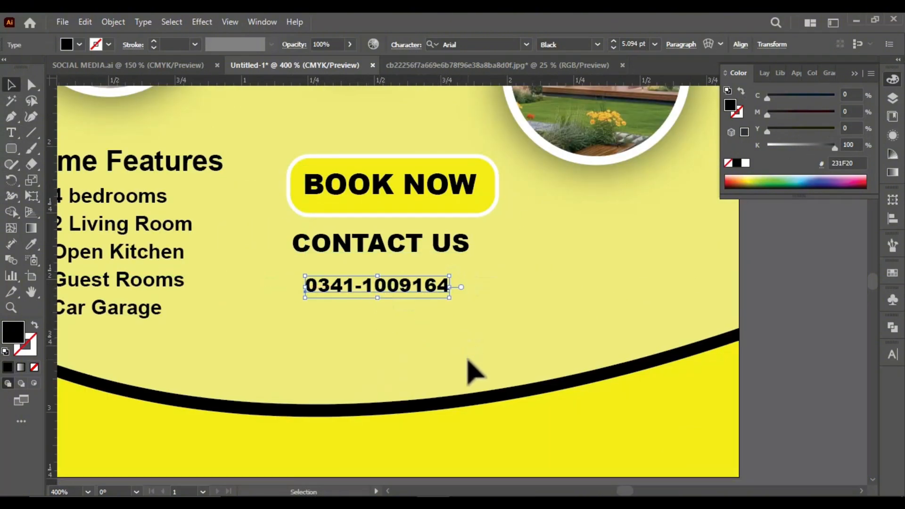
key(Delete)
Copy the phone, website and e-mail block with its icons from SOCIAL MEDIA.ai and place it below CONTACT US in the post
drag(381, 243, 392, 243)
click(127, 66)
drag(269, 355, 424, 171)
scroll(300, 377, up, 3)
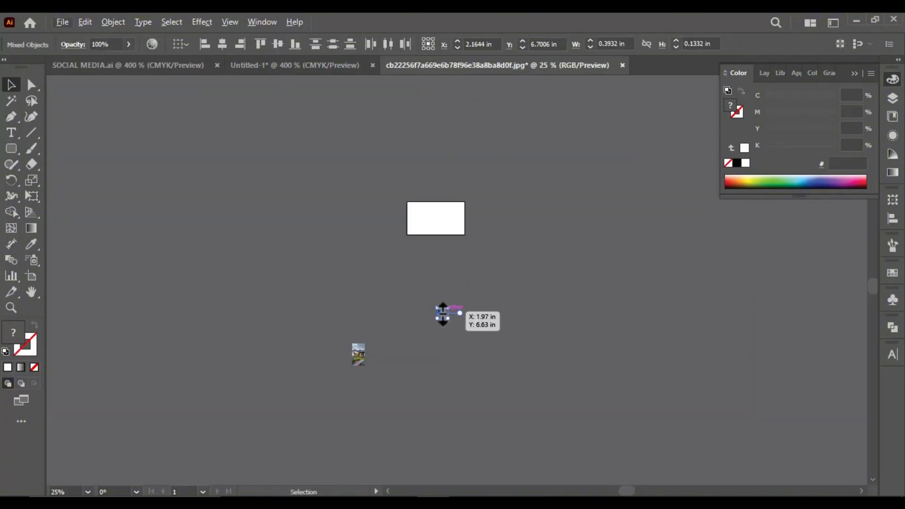
scroll(443, 316, up, 4)
drag(443, 314, 372, 318)
drag(433, 282, 527, 242)
scroll(449, 314, down, 2)
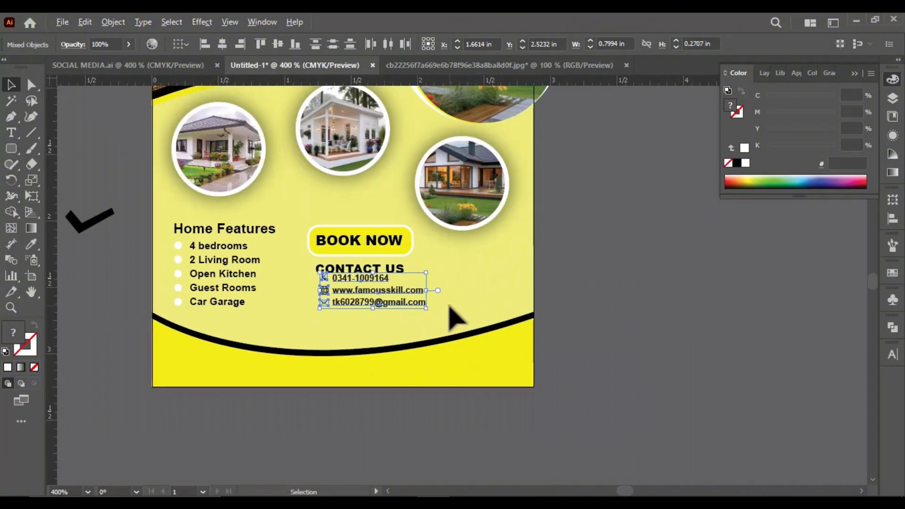
Enlarge the contact details block and align it under the CONTACT US heading
scroll(447, 314, up, 2)
drag(334, 306, 315, 319)
drag(398, 253, 466, 214)
mouse_move(295, 323)
mouse_down()
mouse_move(294, 339)
mouse_move(301, 330)
mouse_up()
scroll(283, 287, down, 2)
click(338, 314)
Recolor the phone, website and e-mail text lines black by sampling the footer's black curve with the Eyedropper
scroll(339, 314, up, 2)
click(323, 301)
shift+click(305, 267)
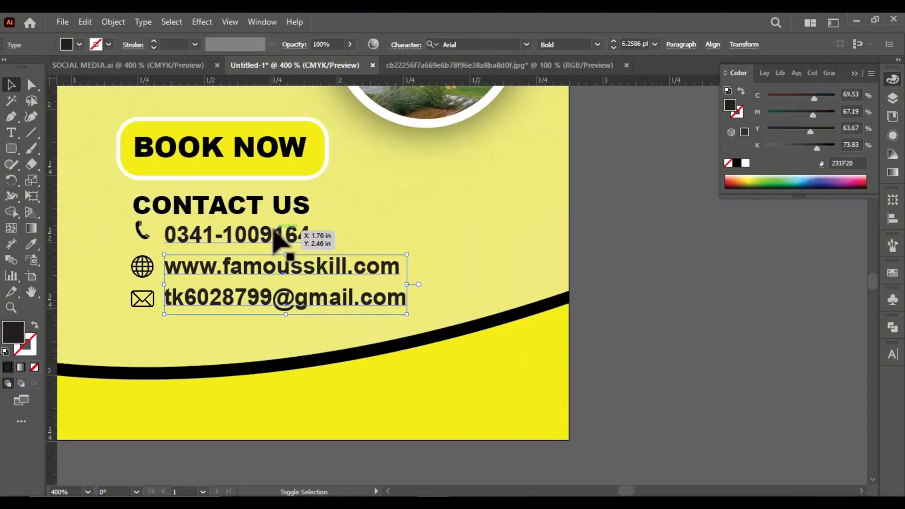
shift+click(274, 228)
click(442, 265)
click(256, 233)
right_click(258, 238)
click(314, 341)
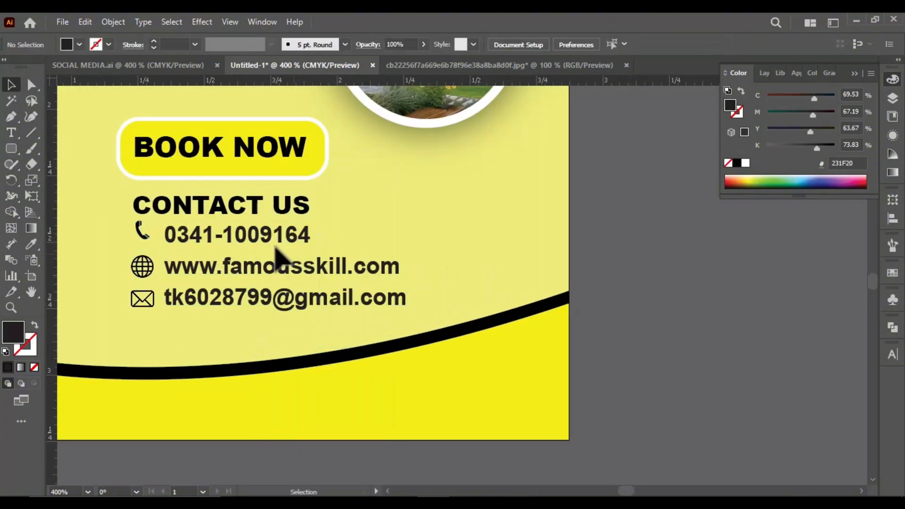
click(278, 240)
shift+click(297, 279)
shift+click(298, 298)
key(i)
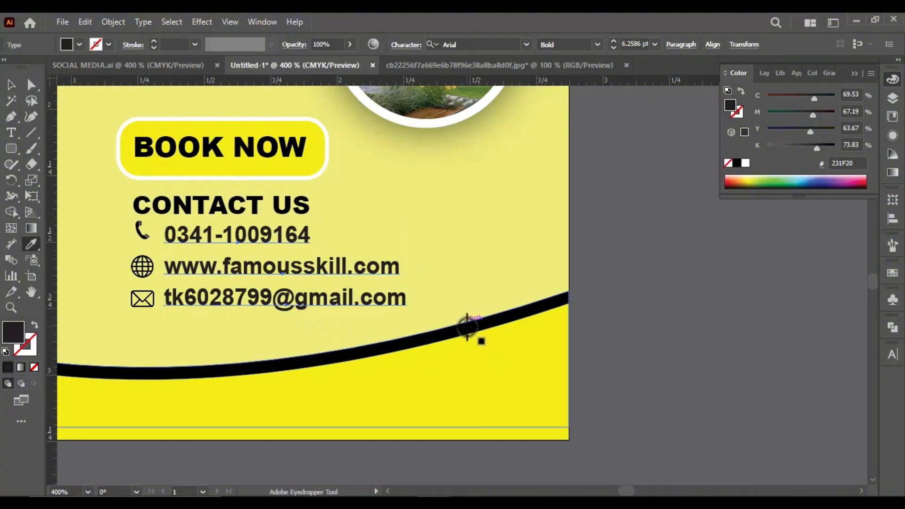
click(466, 327)
click(12, 84)
scroll(378, 327, down, 3)
click(336, 324)
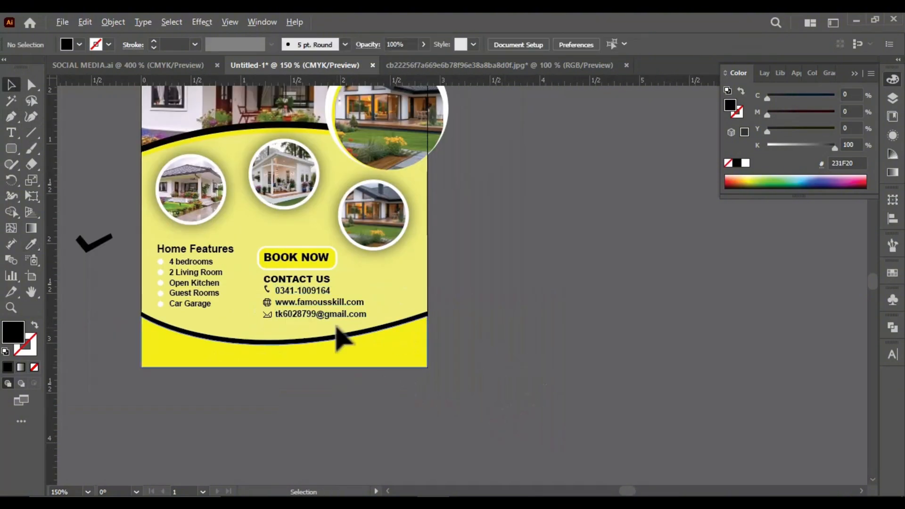
Enlarge the phone icon slightly and align it with the globe icon beside the contact lines
scroll(332, 323, up, 2)
scroll(326, 320, down, 2)
scroll(259, 356, up, 1)
scroll(267, 302, up, 2)
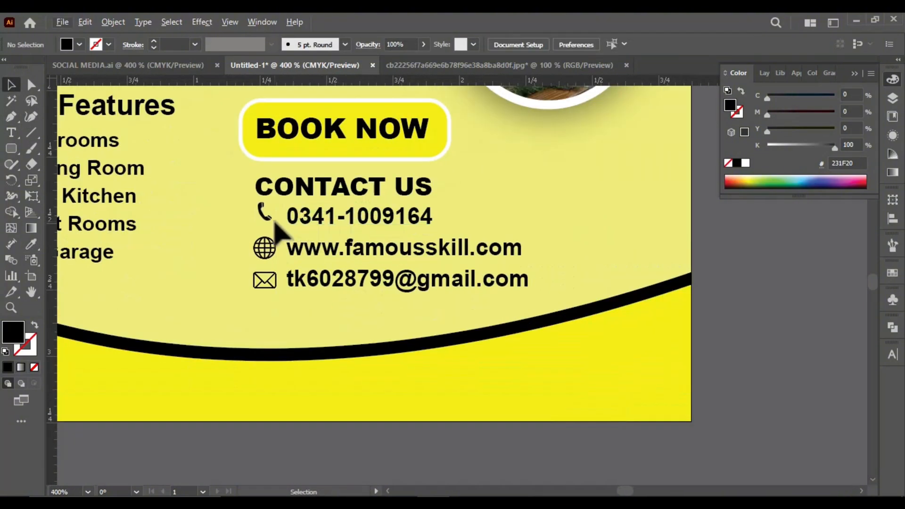
click(273, 221)
scroll(274, 222, up, 3)
drag(211, 242, 210, 242)
drag(231, 234, 236, 239)
click(256, 314)
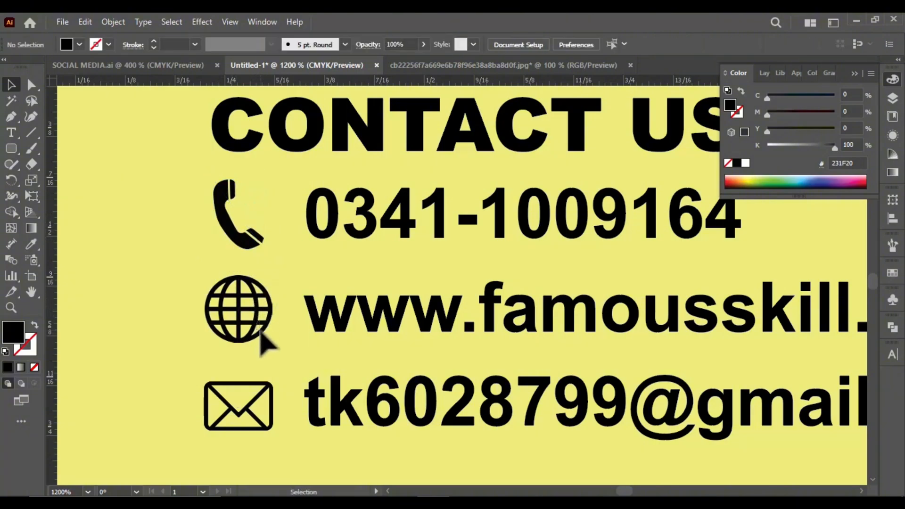
scroll(267, 307, down, 3)
click(272, 304)
scroll(272, 304, up, 2)
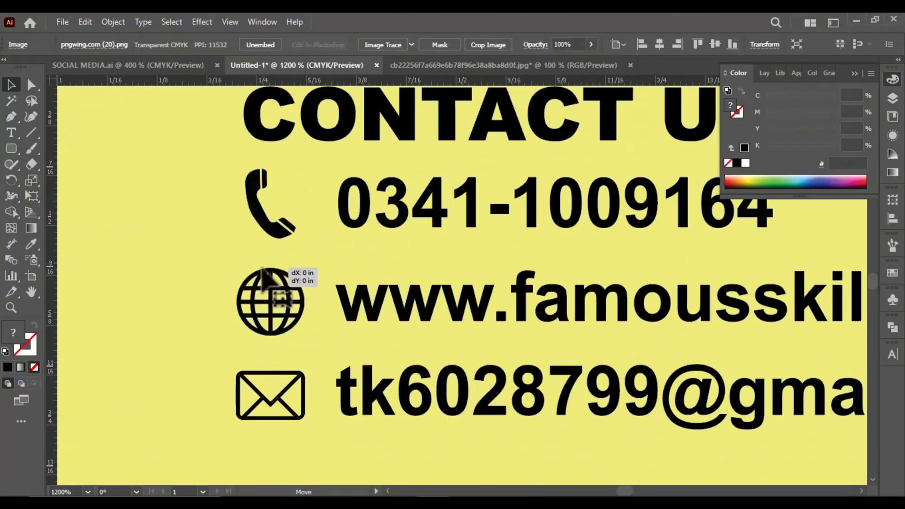
scroll(299, 384, down, 4)
click(394, 402)
Close the extra image document and lower the contact details slightly beneath the CONTACT US heading
scroll(449, 341, up, 2)
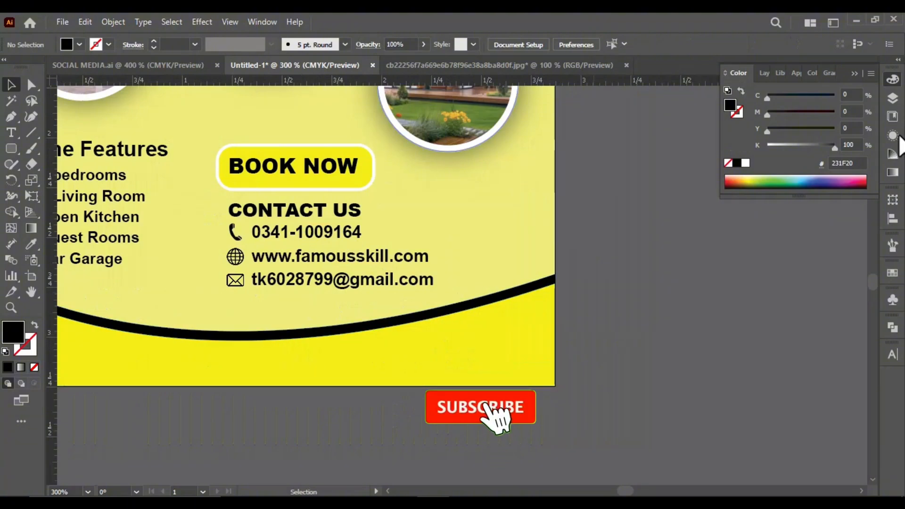
scroll(448, 147, down, 2)
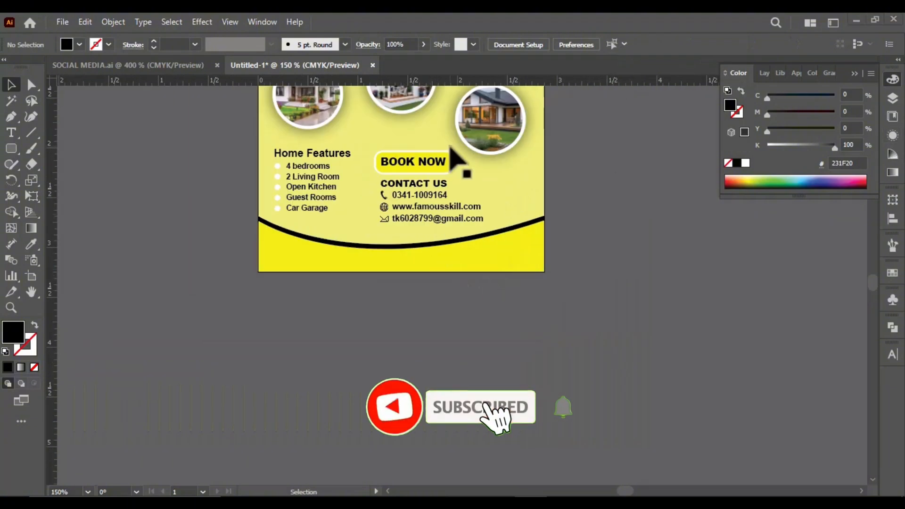
scroll(389, 197, up, 2)
scroll(405, 303, down, 5)
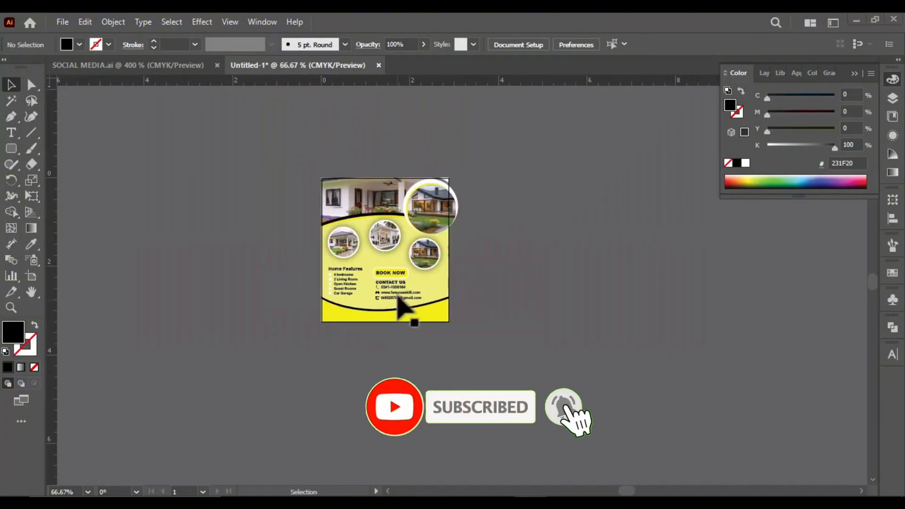
scroll(386, 291, up, 5)
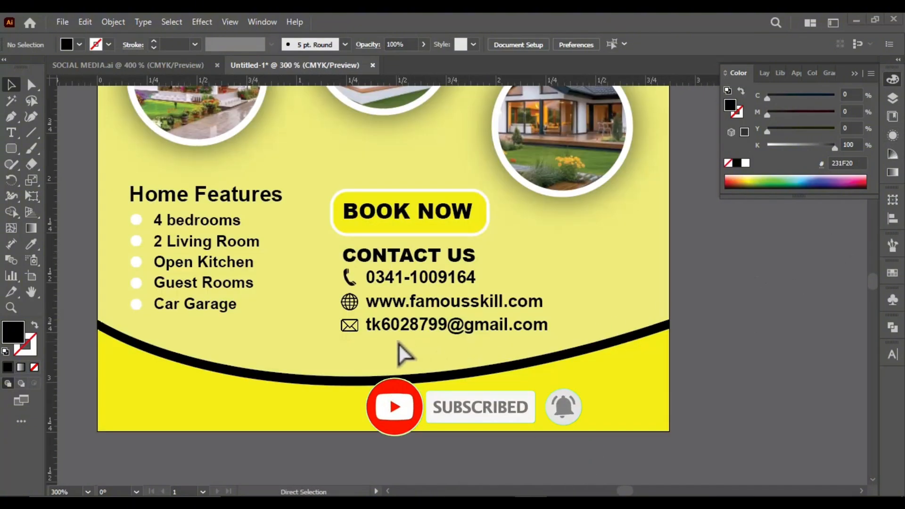
scroll(596, 352, down, 2)
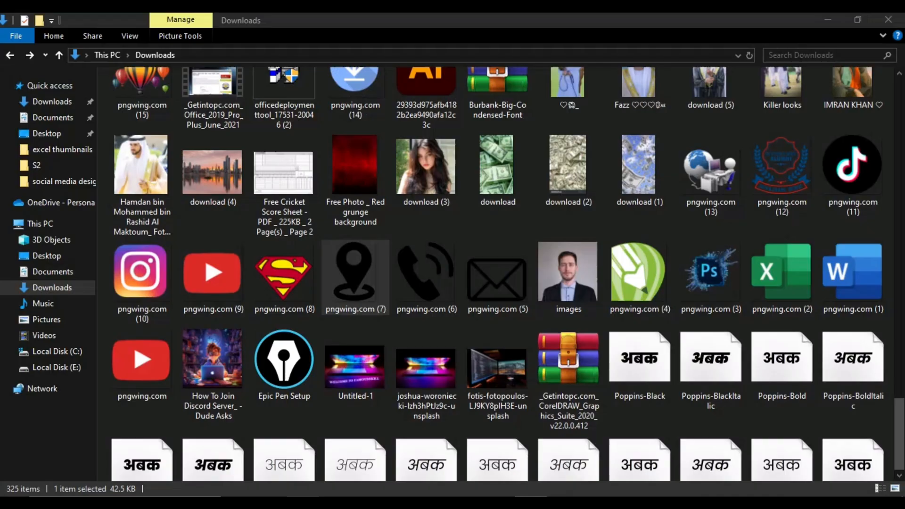
Scale down the oversized location pin image, pngwing.com (7).png, below the artboard
drag(354, 269, 397, 427)
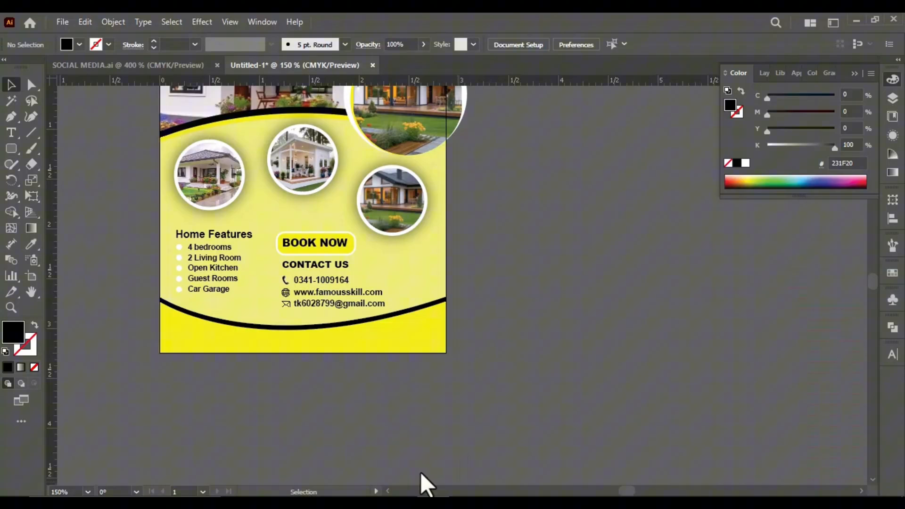
drag(421, 474, 350, 337)
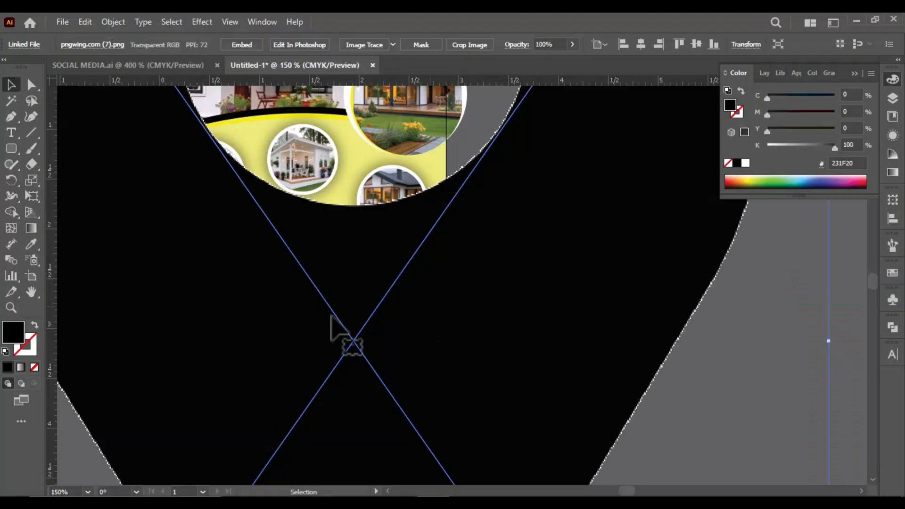
scroll(339, 315, down, 3)
drag(503, 95, 272, 437)
drag(261, 458, 306, 358)
scroll(311, 360, up, 2)
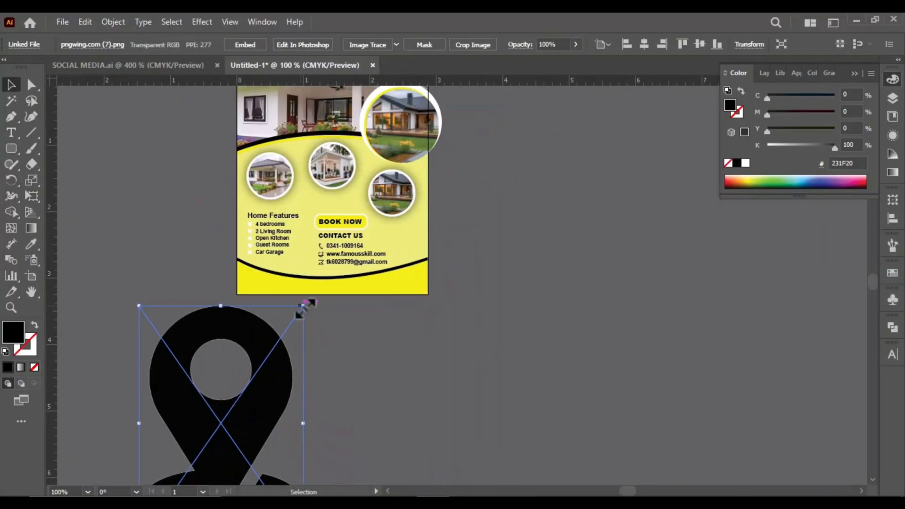
drag(304, 306, 212, 436)
drag(196, 470, 284, 306)
Move the location pin to the left end of the yellow footer and shrink it to fit within the footer
scroll(292, 296, up, 1)
drag(304, 262, 238, 282)
scroll(245, 264, up, 5)
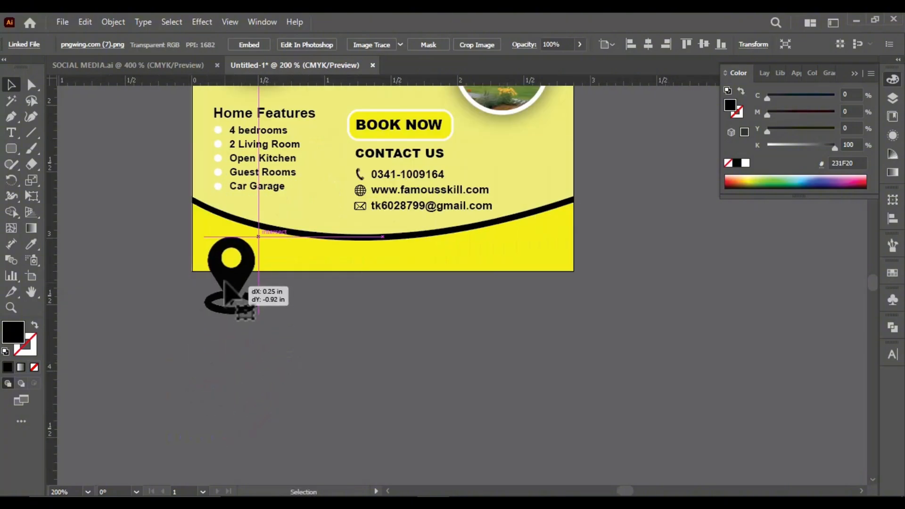
drag(124, 367, 173, 220)
scroll(186, 242, down, 2)
scroll(203, 211, up, 1)
drag(154, 249, 136, 242)
scroll(122, 300, down, 2)
click(136, 341)
Copy the CONTACT US text into the yellow footer beside the location pin
scroll(316, 200, up, 1)
drag(300, 173, 136, 311)
scroll(188, 310, down, 2)
scroll(172, 307, up, 1)
scroll(215, 306, up, 1)
mouse_move(245, 319)
mouse_down()
mouse_move(239, 316)
mouse_move(245, 321)
mouse_up()
Replace the copied footer text with "No, Name Street District, City - Zip code"
text(t)
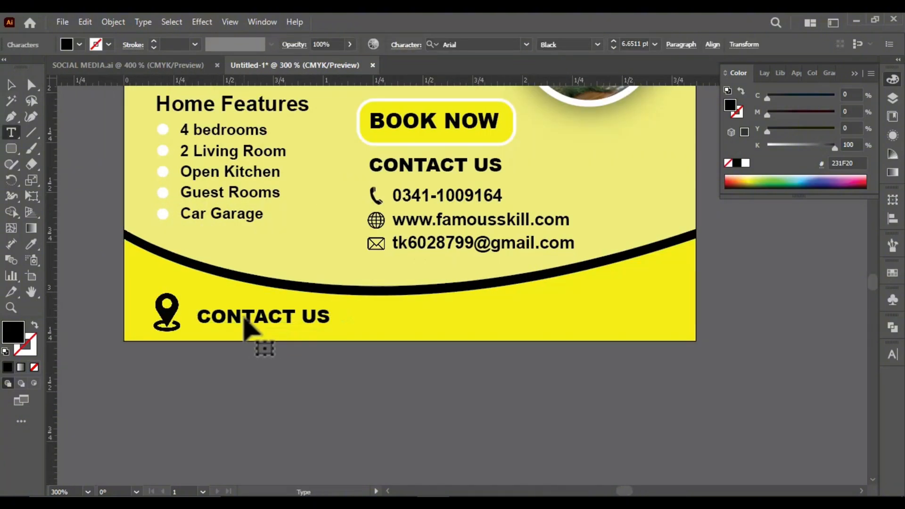
text(A)
key(ctrl+a)
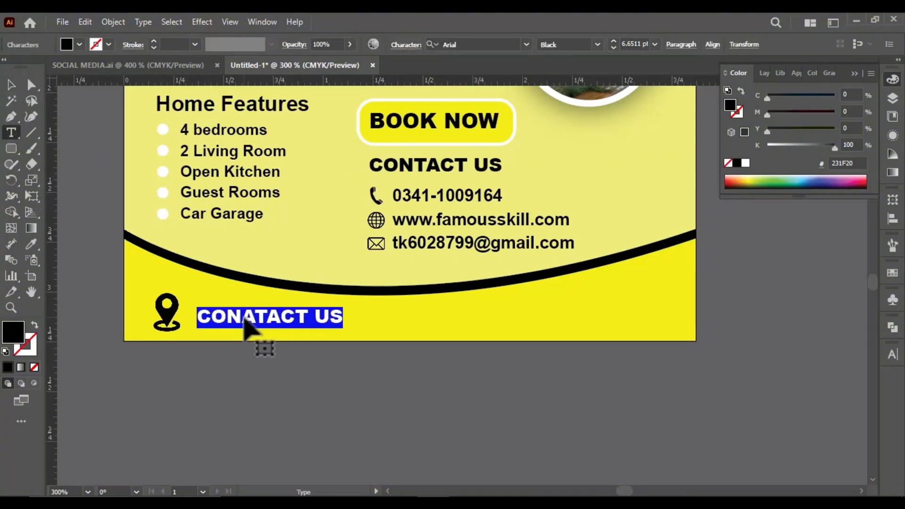
text(No)
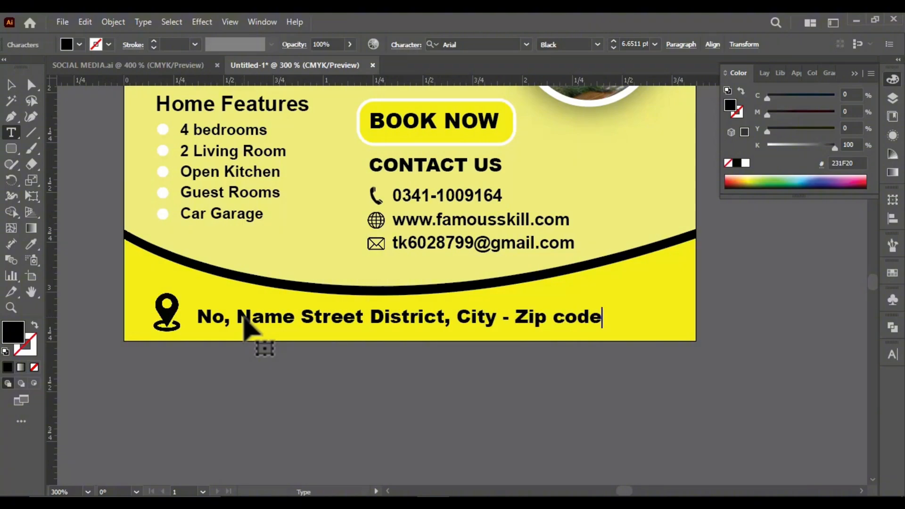
scroll(244, 326, up, 1)
click(10, 85)
click(351, 372)
Look through the logo and heading artwork in SOCIAL MEDIA.ai as reference for the post's header
scroll(351, 368, down, 3)
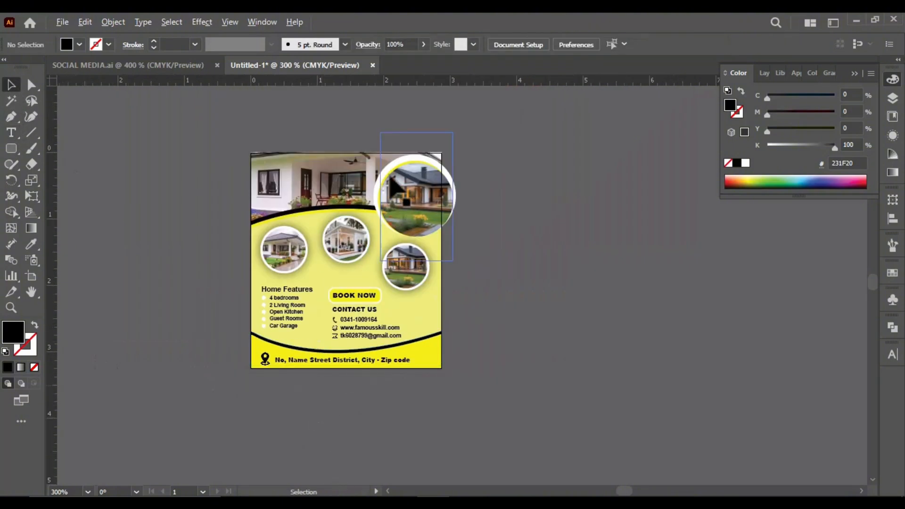
scroll(346, 153, up, 1)
scroll(336, 106, up, 2)
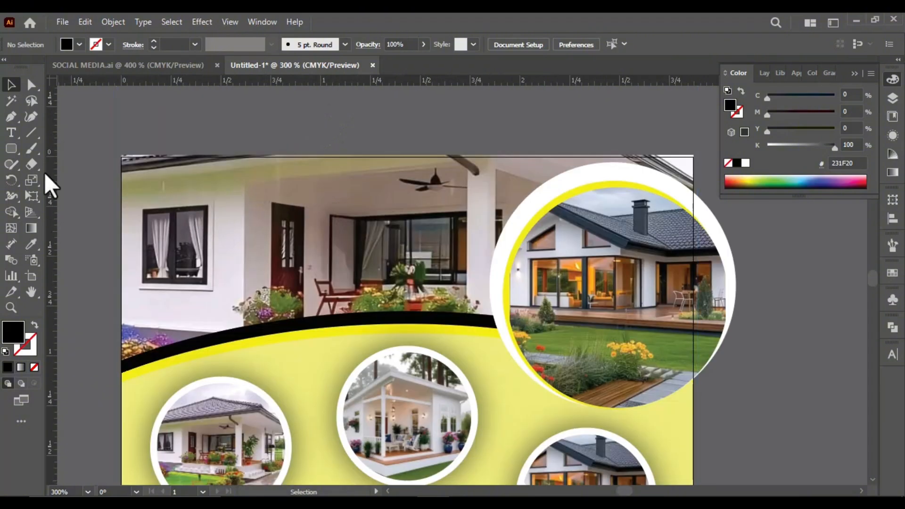
click(127, 65)
scroll(324, 321, down, 2)
drag(388, 133, 491, 150)
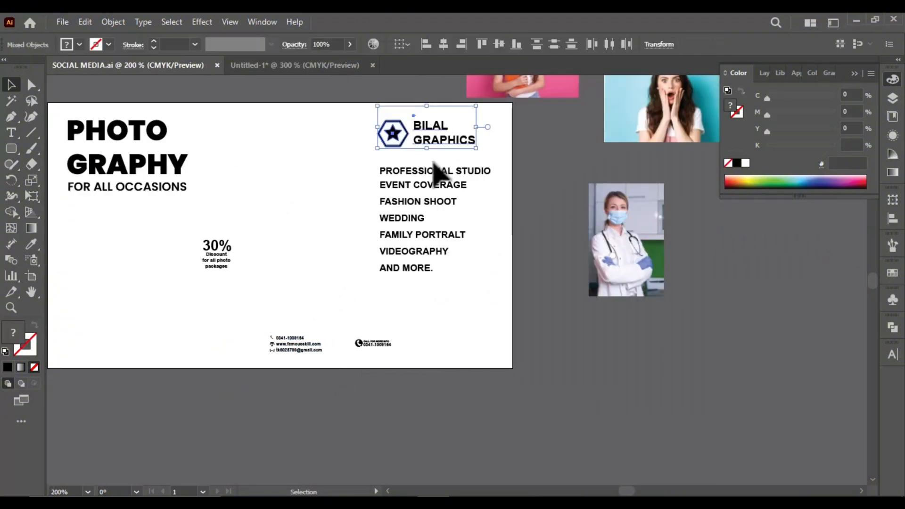
click(303, 124)
click(306, 65)
Add a "MODERN HOME" title to the header photo, enlarge it to about 11.67 pt and place it at the photo's upper left
scroll(276, 216, up, 1)
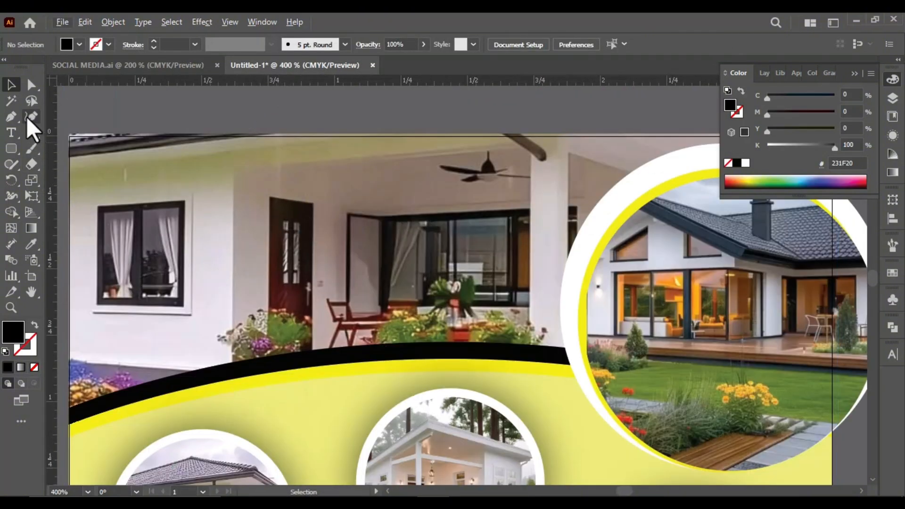
key(t)
click(203, 201)
text(MODERN)
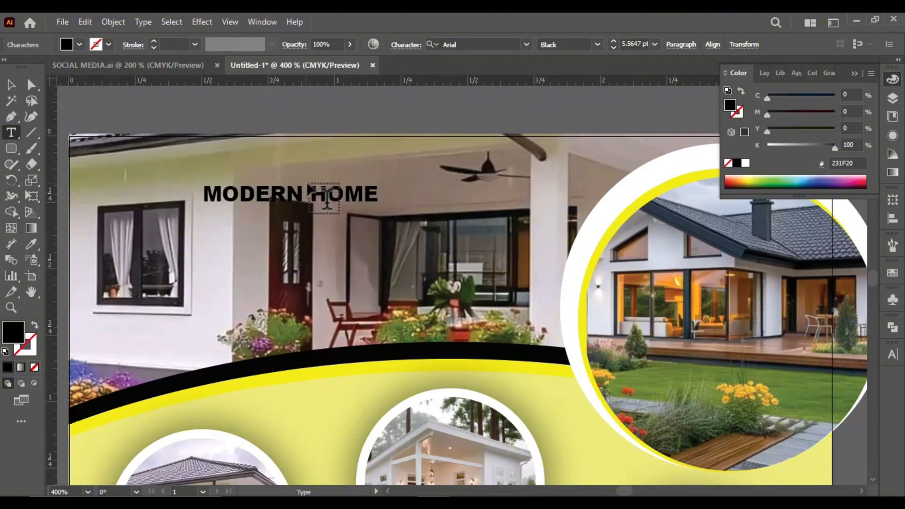
drag(309, 179, 420, 154)
drag(335, 195, 215, 201)
Color the header title yellow, FFFF00, and set "HOME" as a separate line centered beneath "MODERN"
double_click(26, 329)
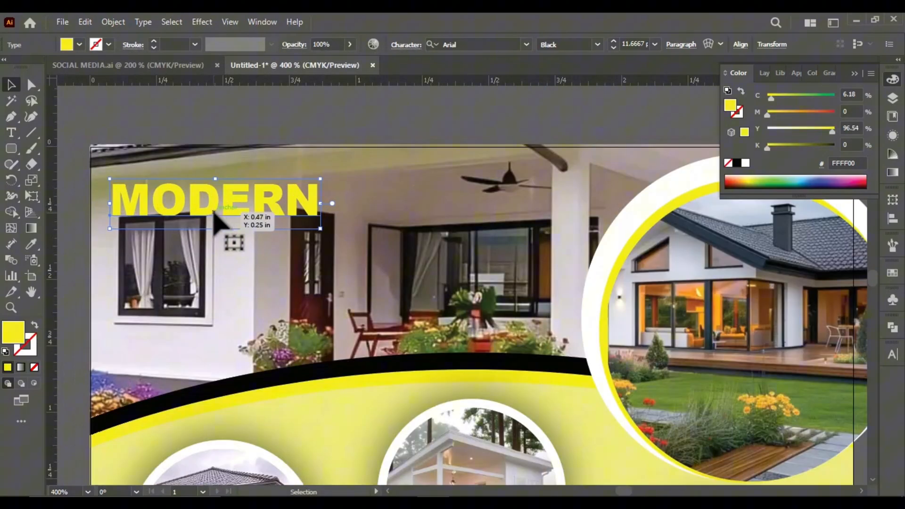
drag(229, 239, 219, 253)
double_click(218, 250)
text(HOME)
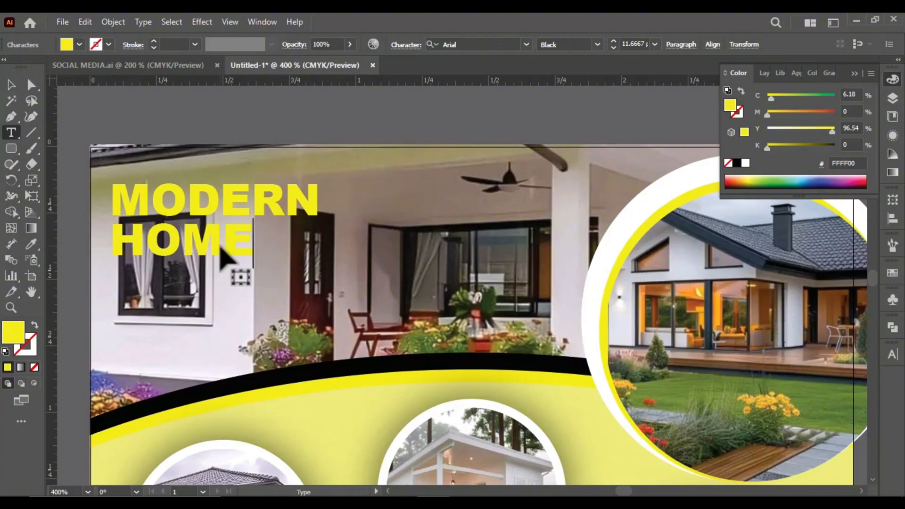
drag(211, 254, 224, 258)
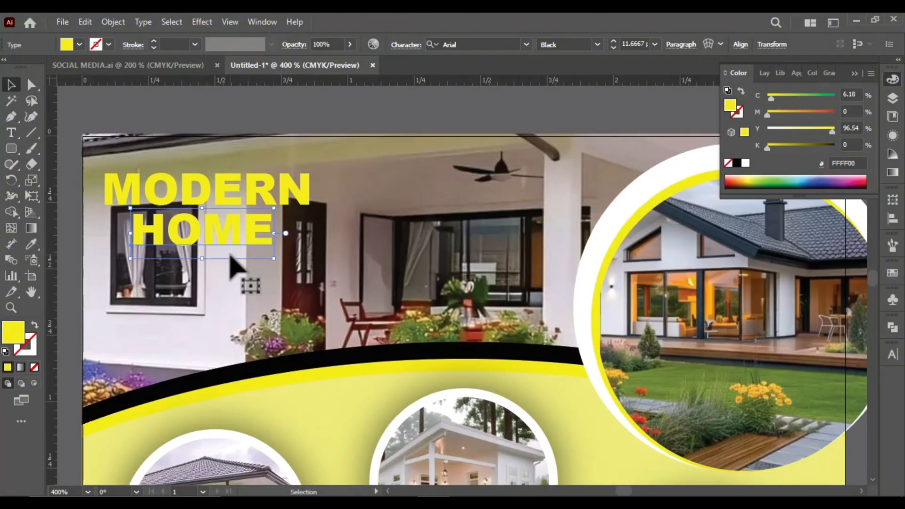
Recolor the word "HOME" in the header title white, FFFFFF
key(i)
click(314, 361)
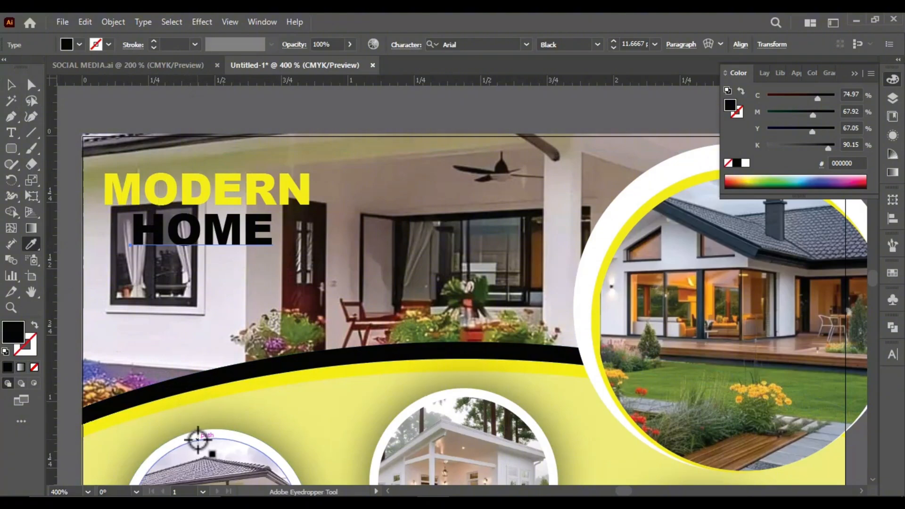
click(199, 434)
click(14, 82)
scroll(245, 176, down, 1)
scroll(268, 225, up, 2)
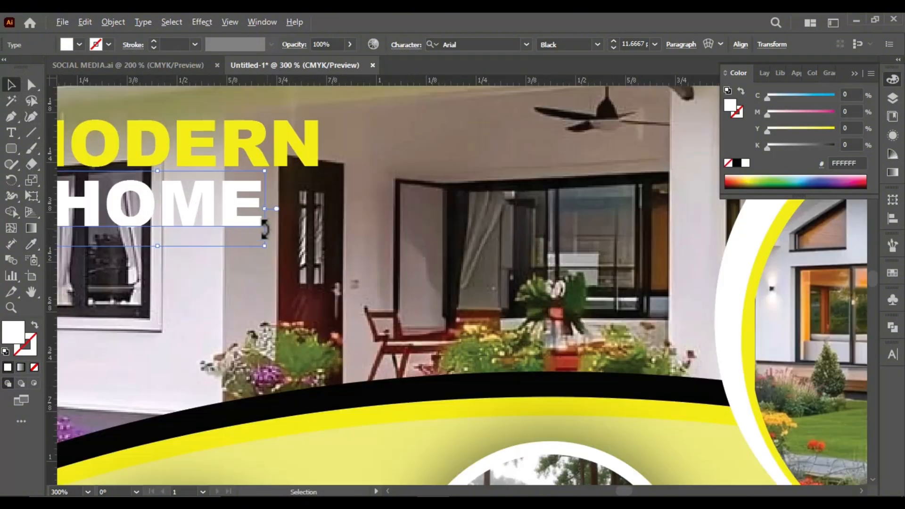
scroll(281, 223, down, 1)
click(63, 246)
scroll(179, 259, up, 1)
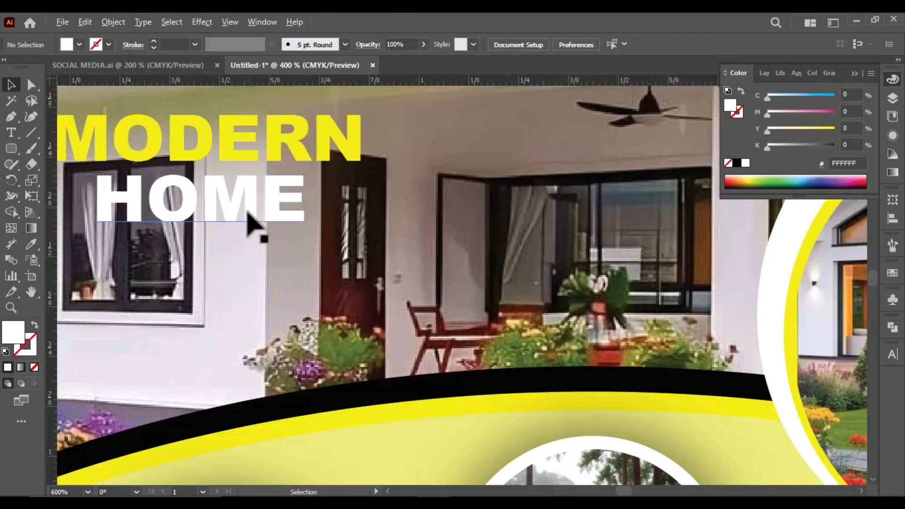
Duplicate the "HOME" text directly below itself and replace the copy's wording with "FOR SALE"
scroll(221, 212, down, 1)
scroll(212, 219, up, 1)
drag(194, 222, 184, 281)
click(184, 281)
text(FME)
key(ctrl+a)
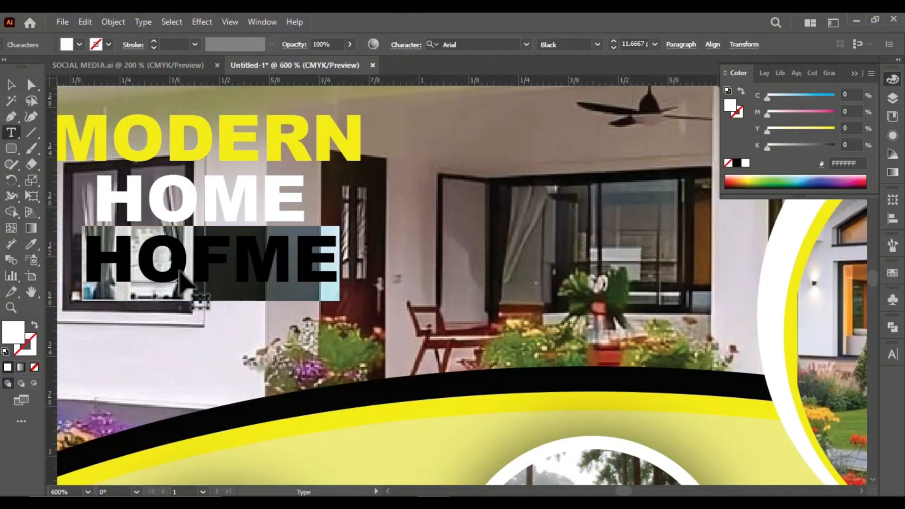
text(FOR SALE)
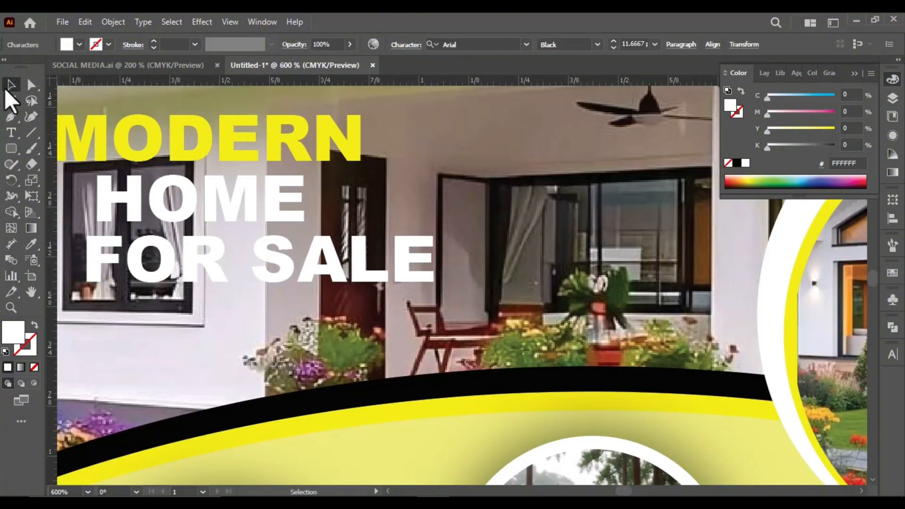
Shrink the "FOR SALE" text to about 6.45 pt and move it up beneath "HOME"
drag(437, 227, 362, 260)
scroll(361, 221, down, 1)
scroll(200, 259, up, 1)
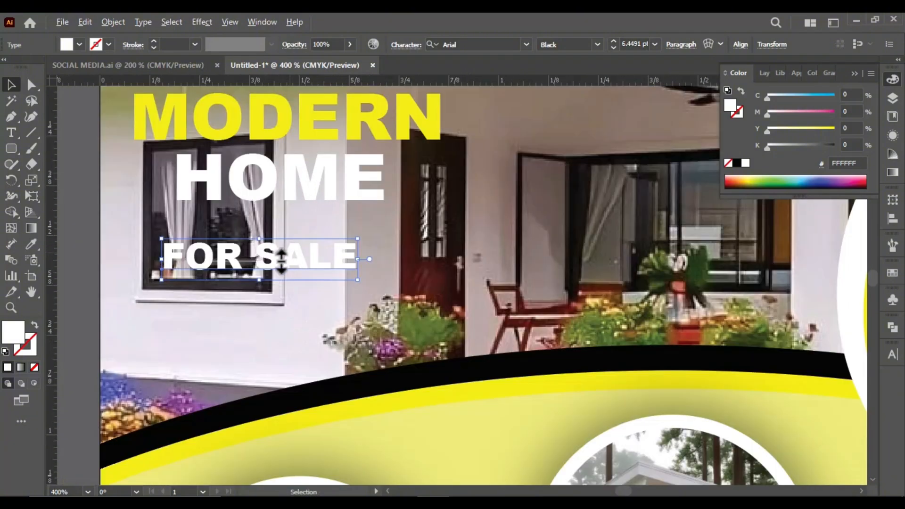
drag(285, 262, 310, 237)
scroll(309, 236, up, 2)
Set "FOR SALE" to Arial Bold, reduce it to about 3.82 pt and center it under "HOME"
click(525, 43)
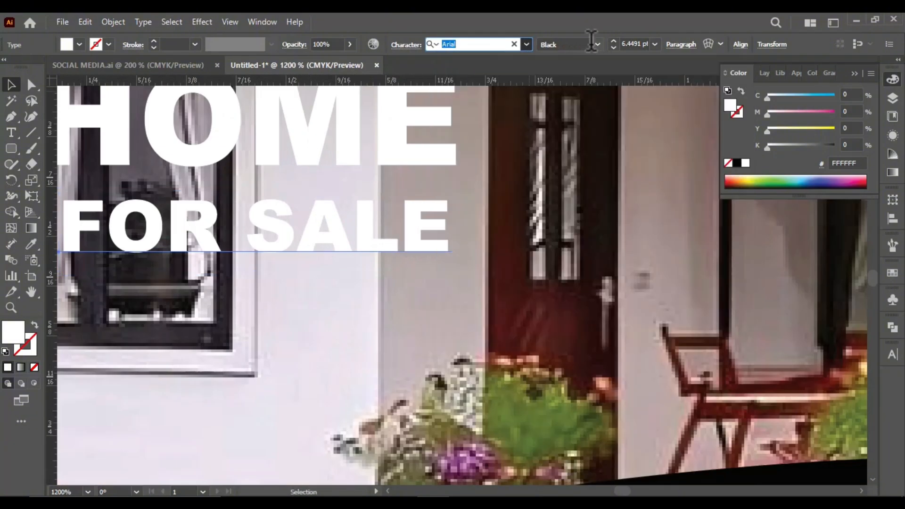
click(595, 44)
click(573, 144)
scroll(425, 212, down, 1)
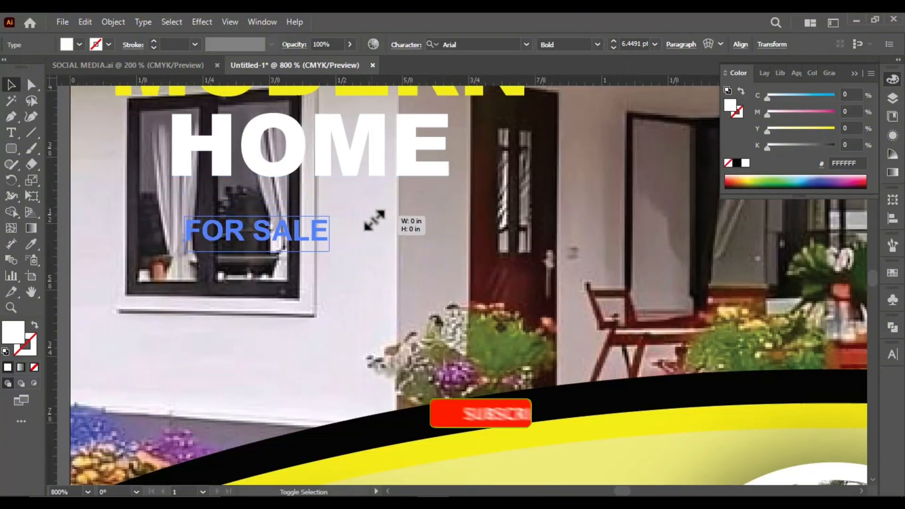
drag(375, 221, 330, 217)
drag(286, 237, 330, 212)
scroll(267, 241, down, 2)
scroll(289, 237, up, 2)
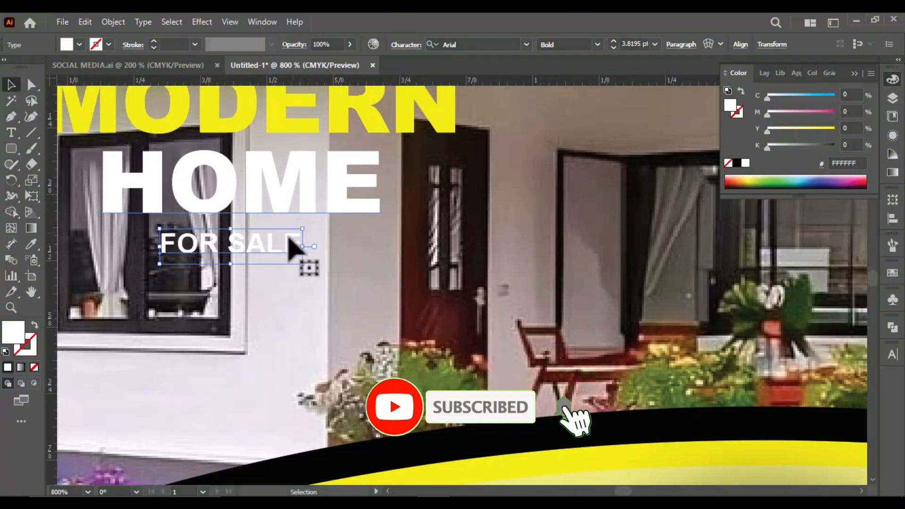
Draw a horizontal line about 0.13 in long to the right of "FOR SALE" with a 0.75 pt stroke
scroll(289, 238, up, 1)
scroll(275, 247, down, 1)
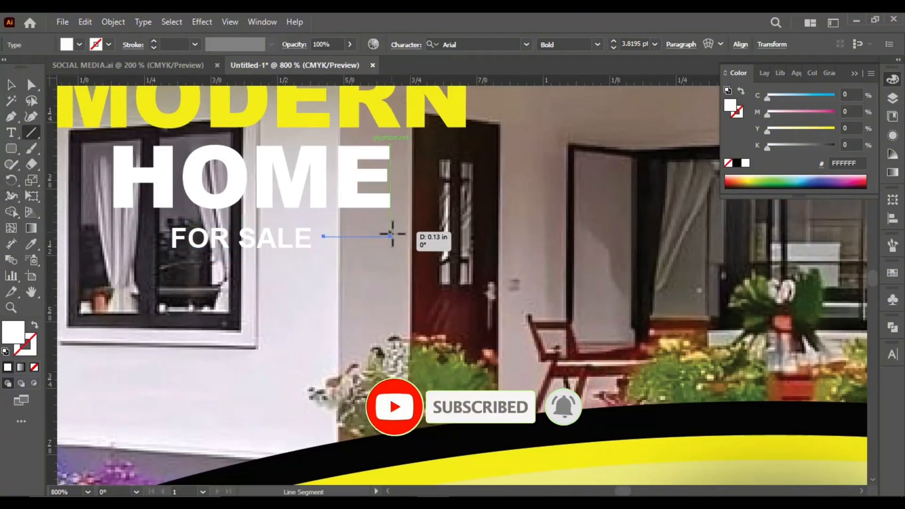
drag(391, 233, 397, 237)
click(195, 45)
click(212, 88)
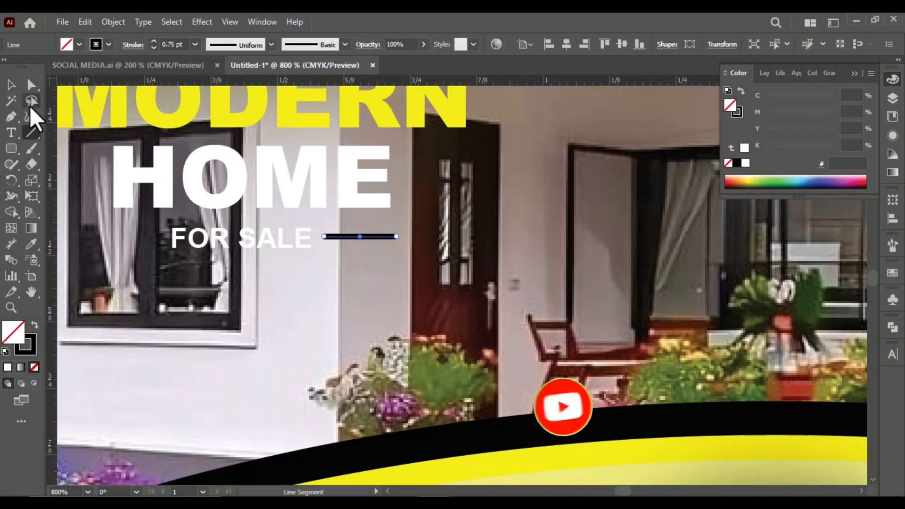
click(12, 86)
Copy the line to the left side of "FOR SALE" and give both lines a white stroke
scroll(339, 248, down, 1)
drag(269, 250, 159, 263)
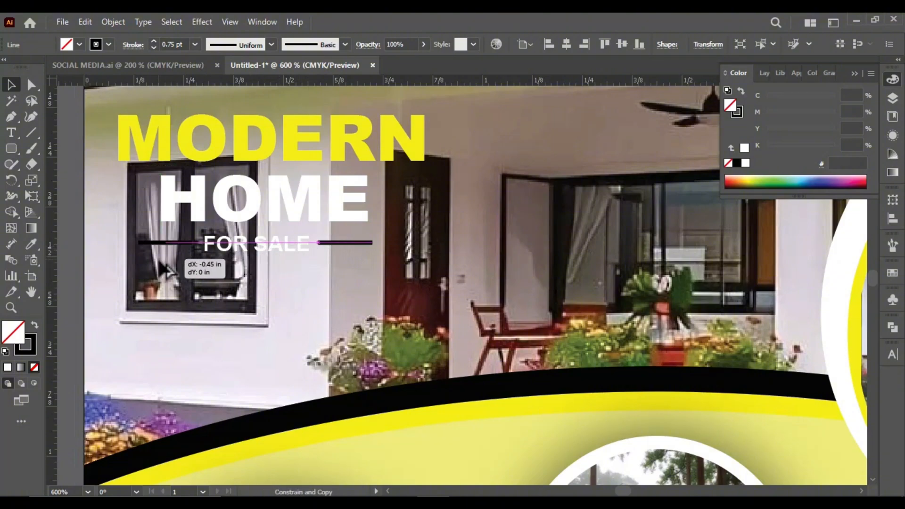
scroll(309, 250, up, 1)
shift+click(356, 242)
click(108, 45)
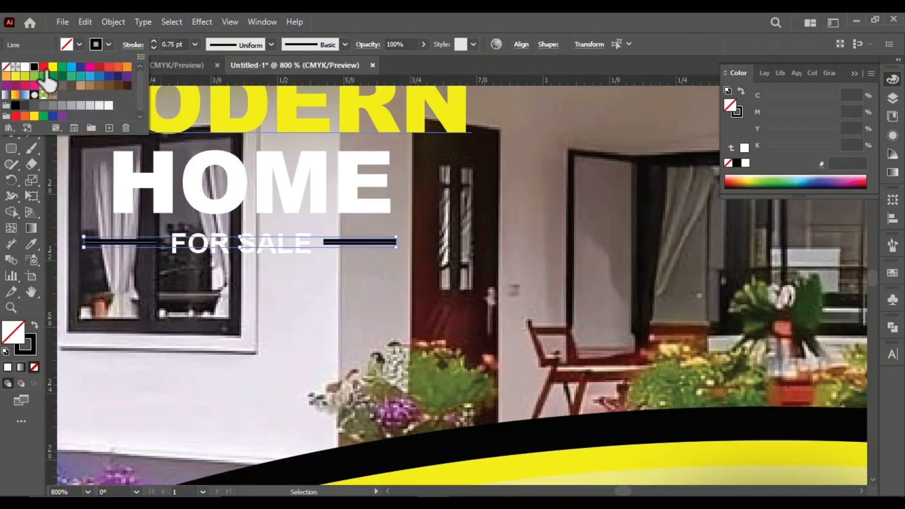
click(134, 45)
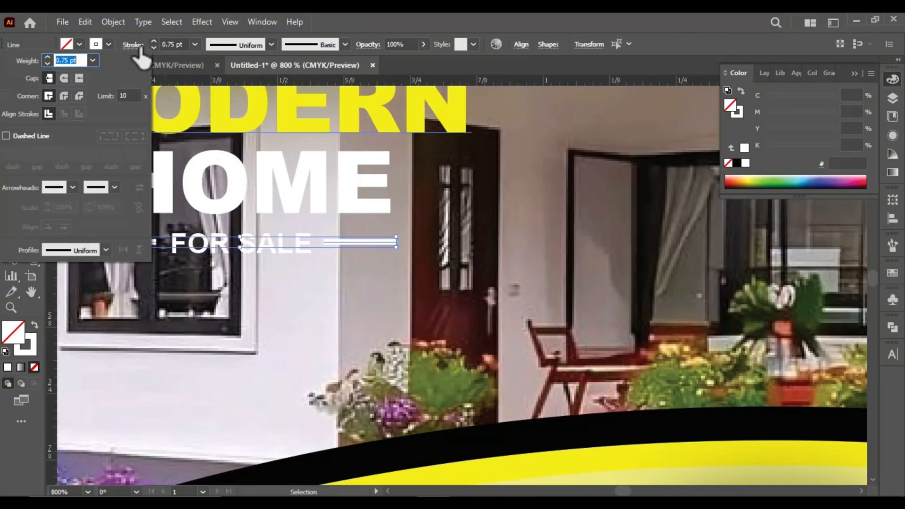
click(327, 221)
scroll(315, 236, down, 2)
click(148, 269)
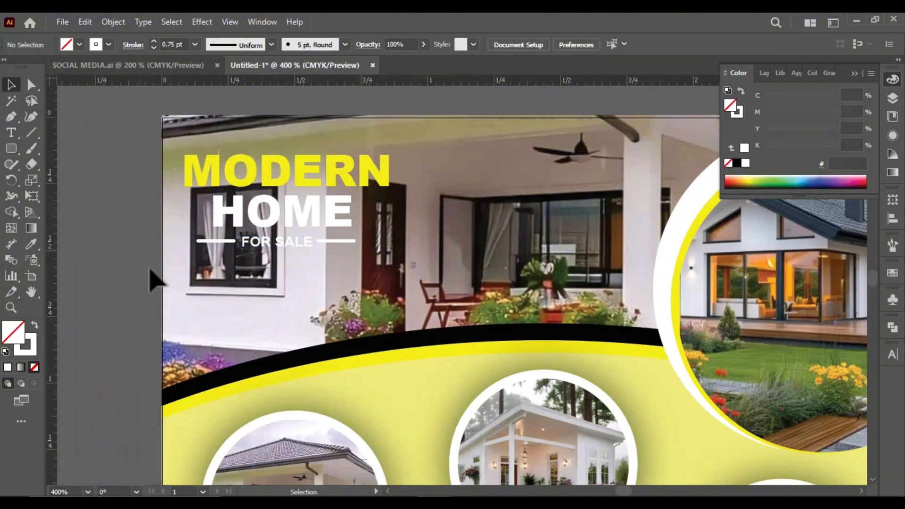
Color "SALE" yellow, then duplicate the "FOR SALE" text below and rewrite the copy as "PRICE STARED" over "US 20.000"
scroll(366, 237, up, 1)
scroll(287, 212, down, 1)
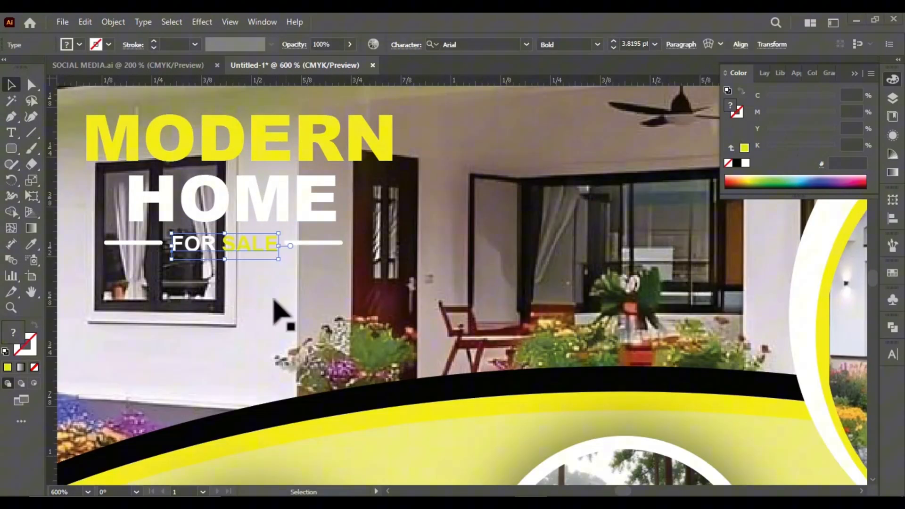
drag(203, 246, 192, 291)
triple_click(193, 291)
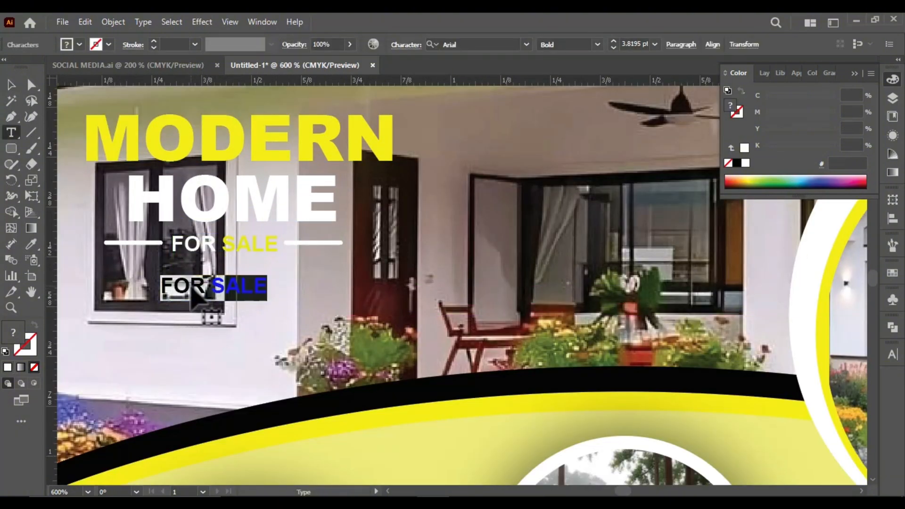
text(p)
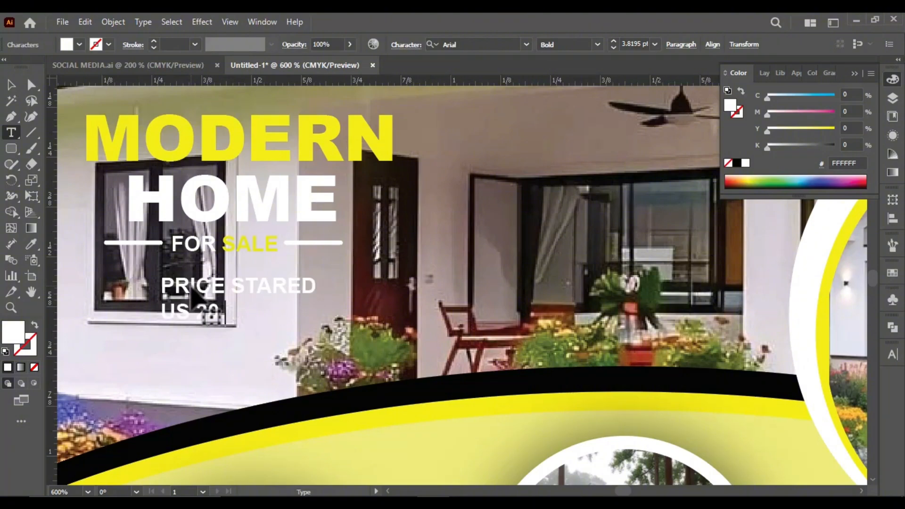
click(11, 85)
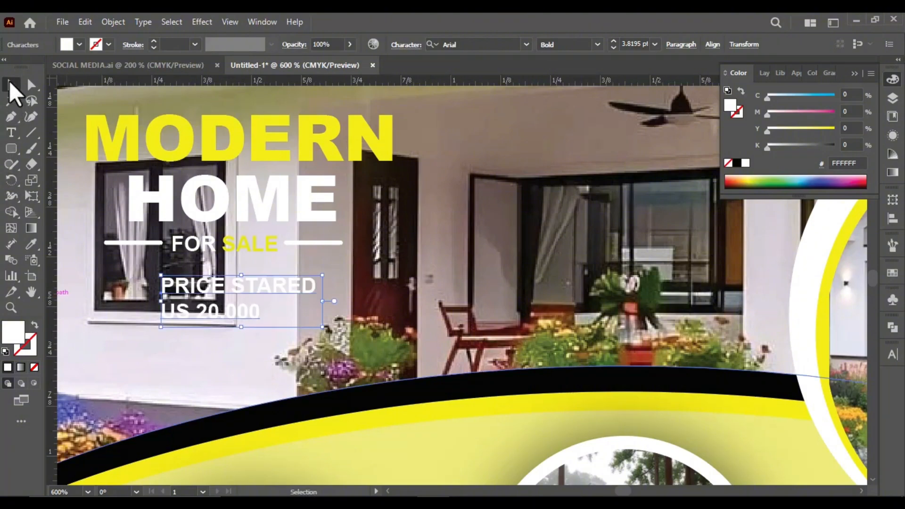
Center-align the two-line price text beneath "FOR SALE" and color it yellow, F7EC13
click(677, 47)
click(584, 67)
drag(200, 291, 271, 283)
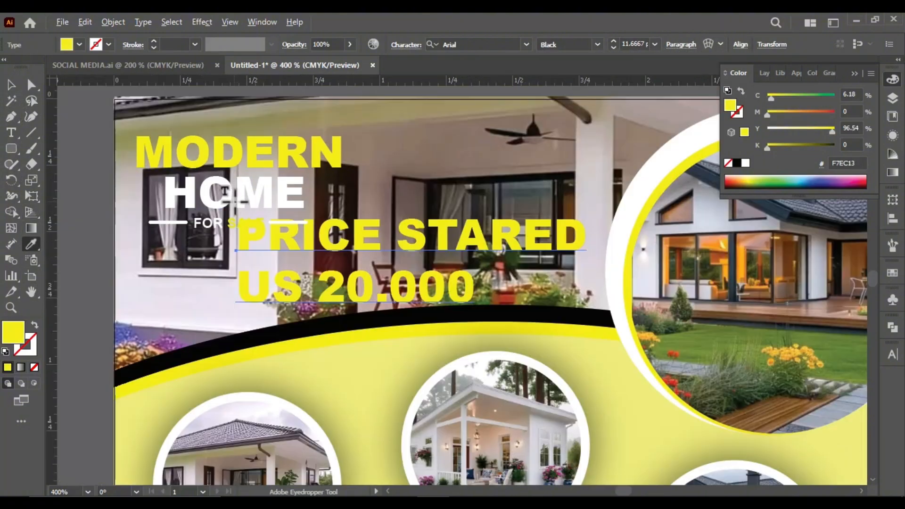
key(ctrl+z)
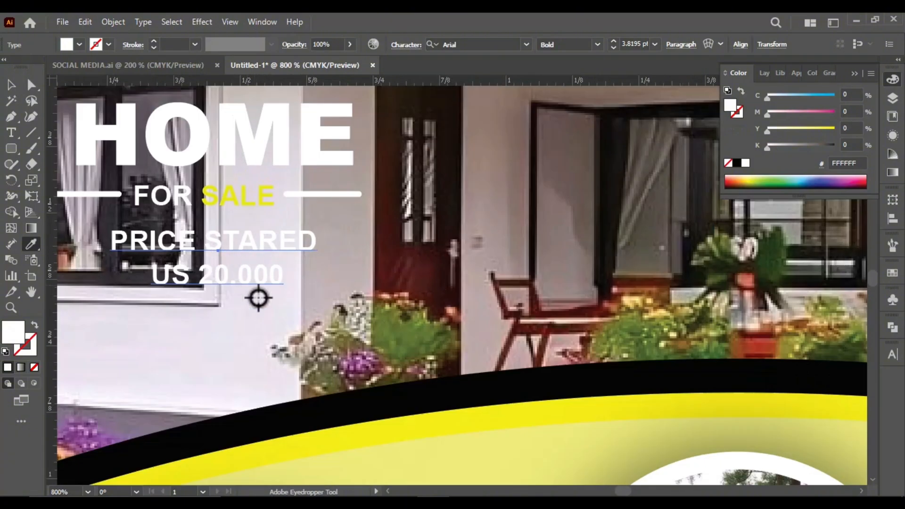
click(309, 449)
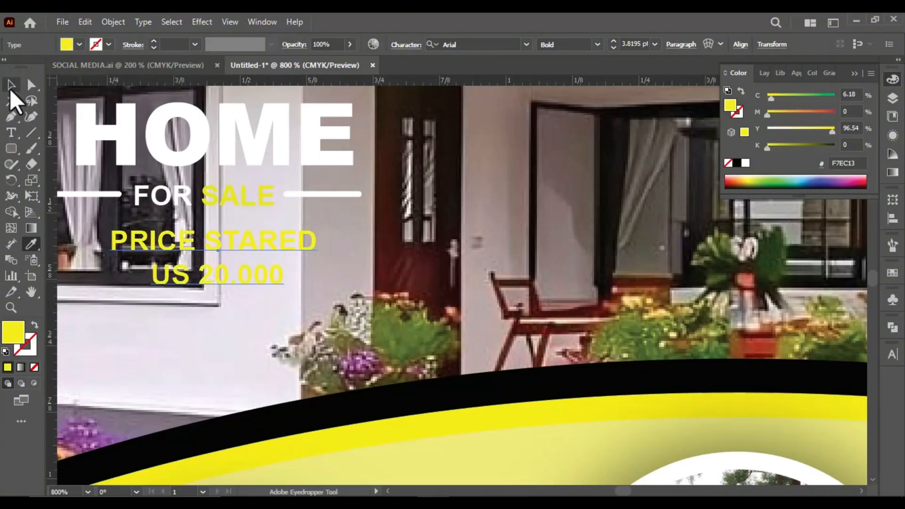
click(10, 88)
scroll(347, 359, down, 3)
click(305, 395)
scroll(179, 267, down, 2)
click(145, 353)
scroll(194, 349, up, 5)
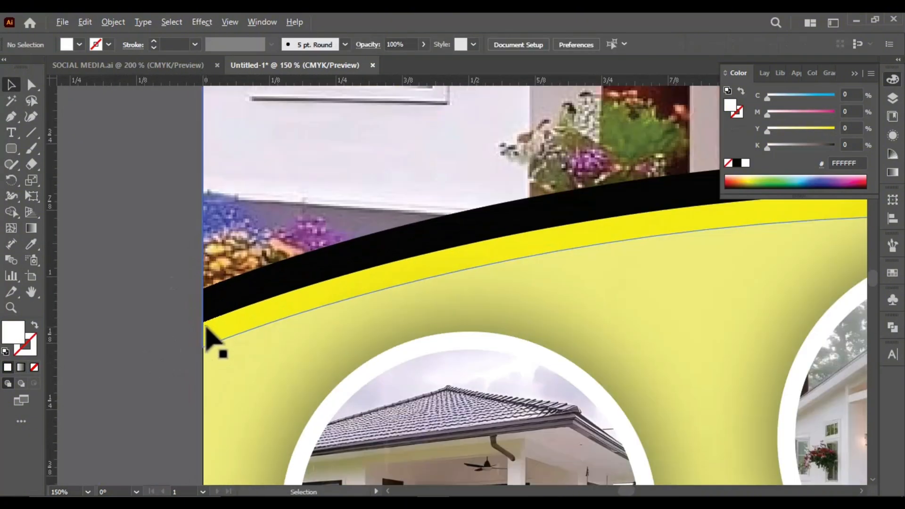
drag(204, 324, 28, 326)
key(ctrl+z)
scroll(236, 323, down, 5)
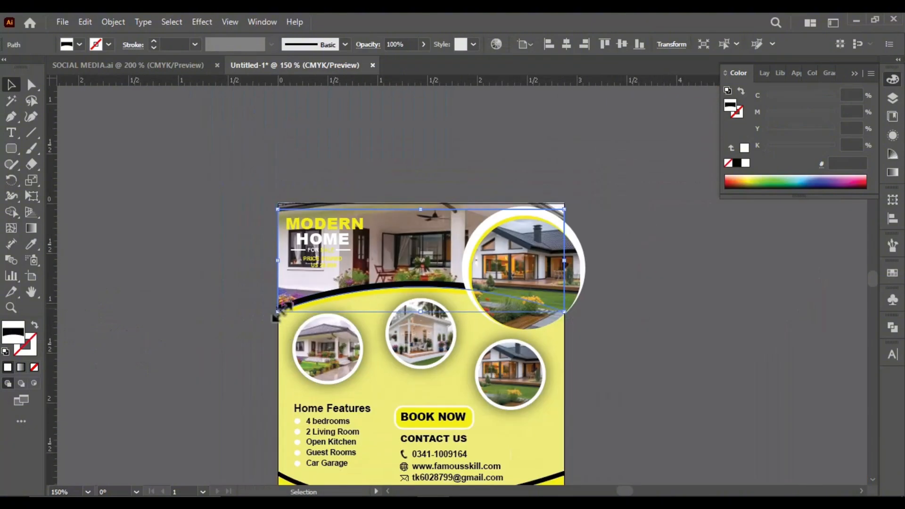
drag(295, 217, 92, 137)
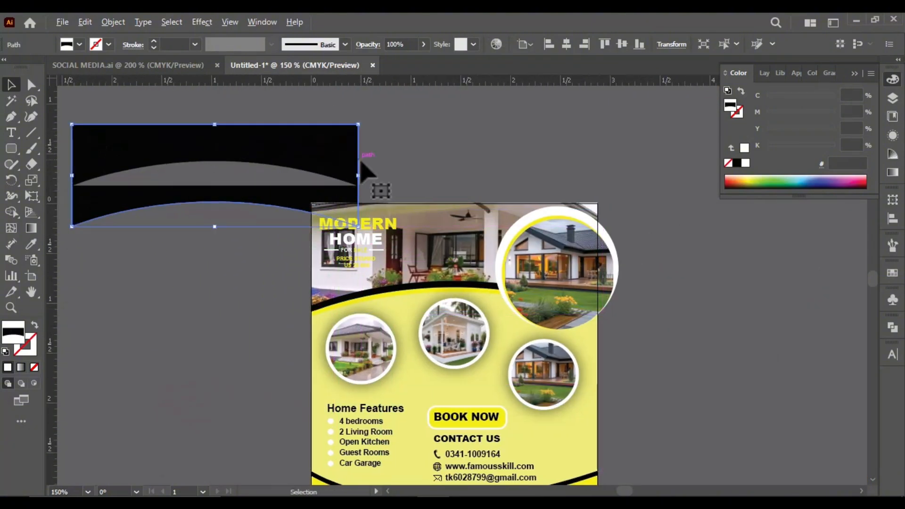
scroll(364, 168, up, 2)
drag(311, 168, 389, 178)
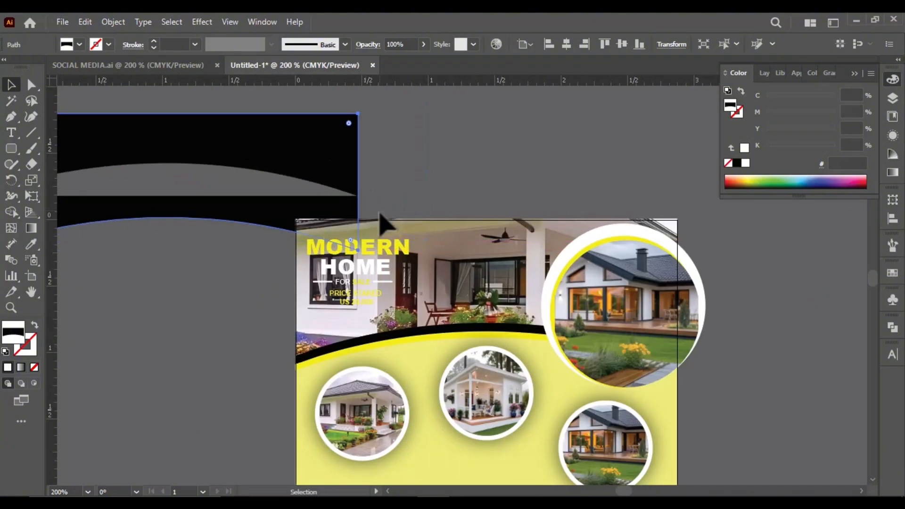
key(ctrl+z)
drag(301, 312, 120, 285)
key(ctrl+z)
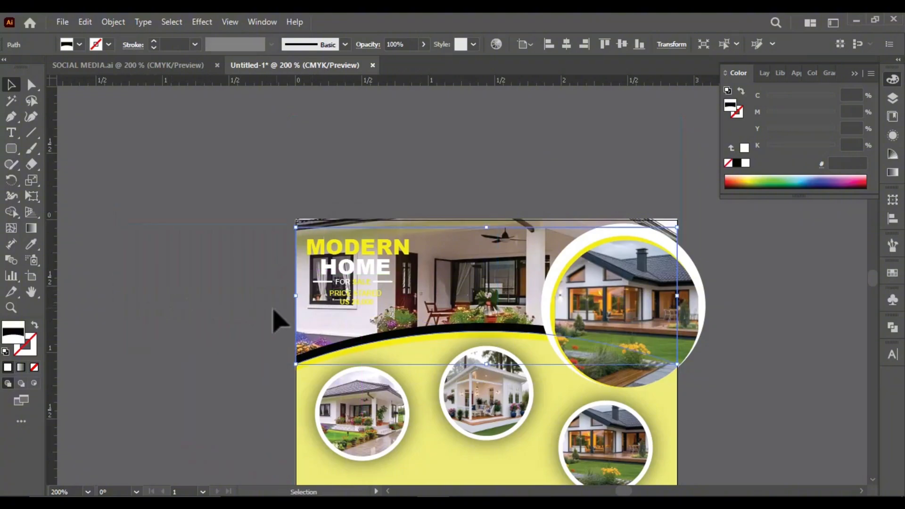
click(118, 228)
scroll(118, 227, down, 1)
scroll(361, 309, up, 2)
Place a copy of the header's yellow arched shape beside the artboard and bring it to the front
click(359, 304)
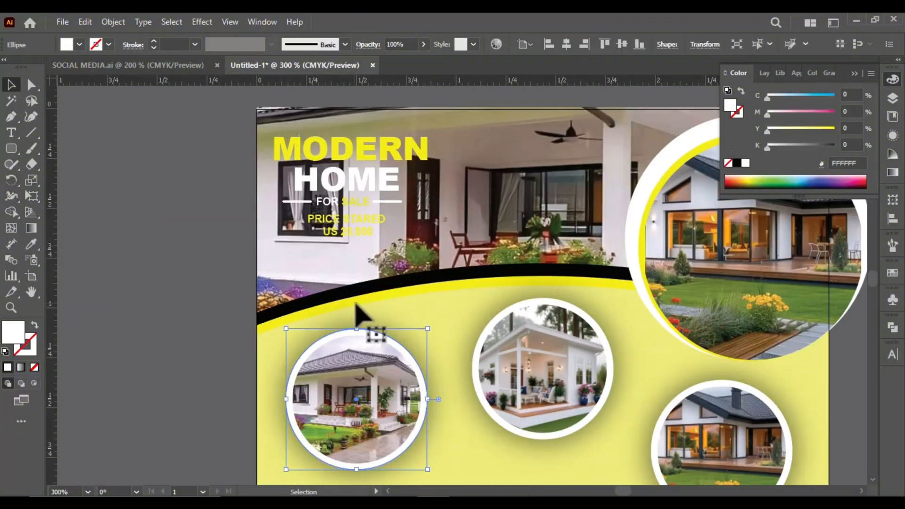
drag(462, 285, 103, 281)
scroll(401, 250, down, 3)
drag(323, 242, 201, 245)
right_click(212, 247)
mouse_move(285, 428)
click(378, 430)
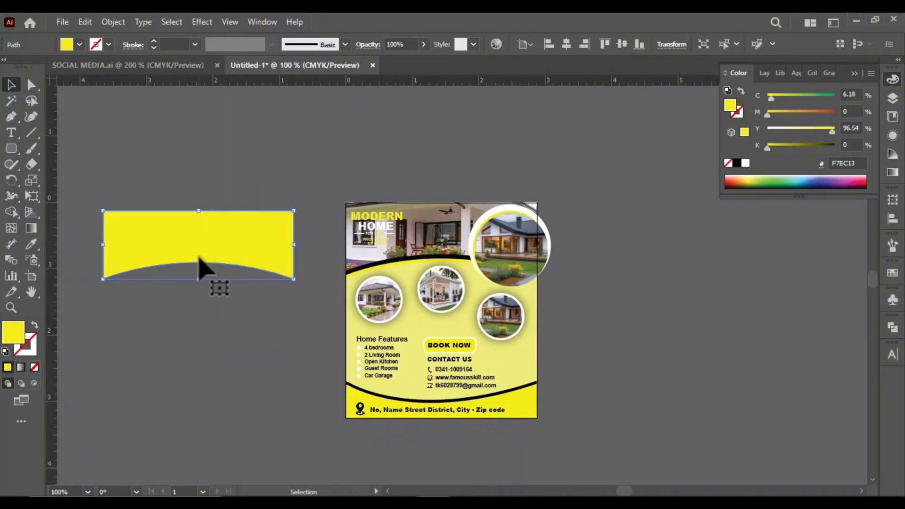
Fill the copied arched shape with black, 000000
double_click(14, 336)
text(000000)
key(Return)
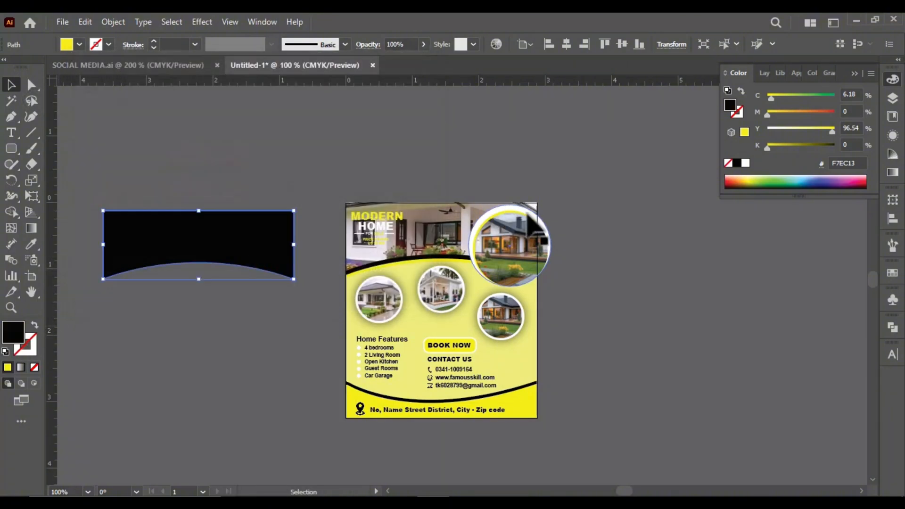
Position the black arched shape over the header photo and lower its opacity to 54%
key(ctrl+equal)
drag(176, 251, 542, 235)
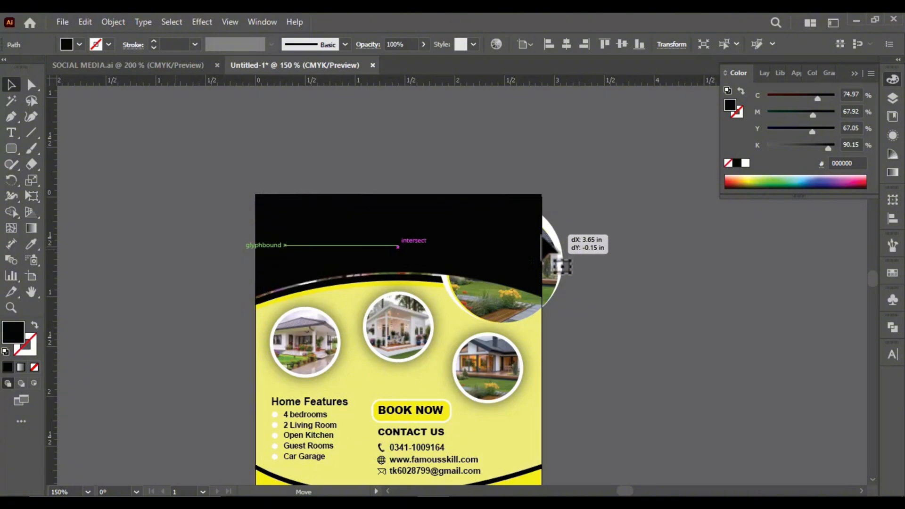
scroll(575, 242, up, 1)
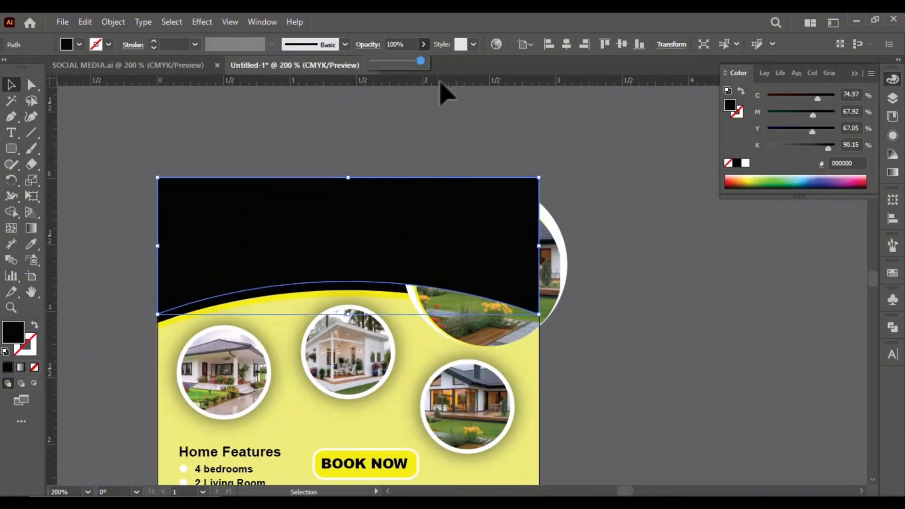
drag(421, 60, 398, 62)
click(594, 273)
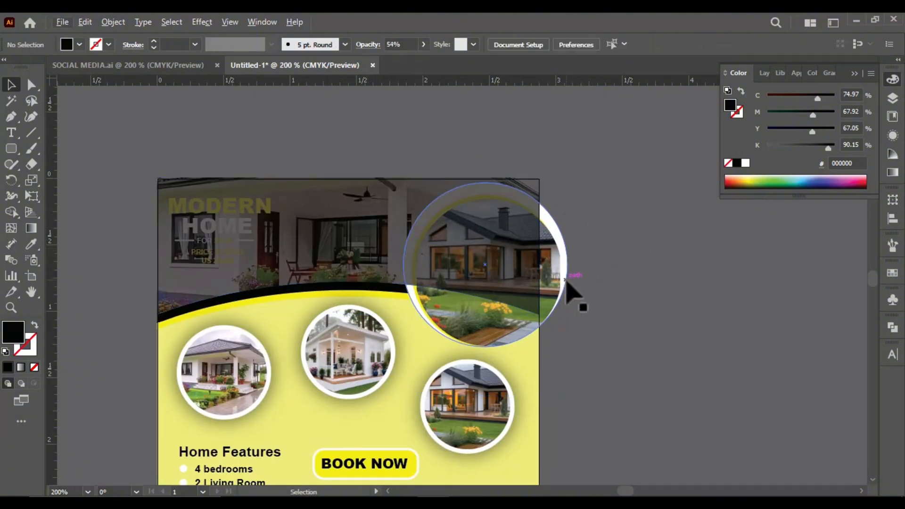
Bring the large circular house photo and its rings in front of the dark header overlay
click(566, 302)
right_click(544, 306)
mouse_move(588, 414)
click(698, 429)
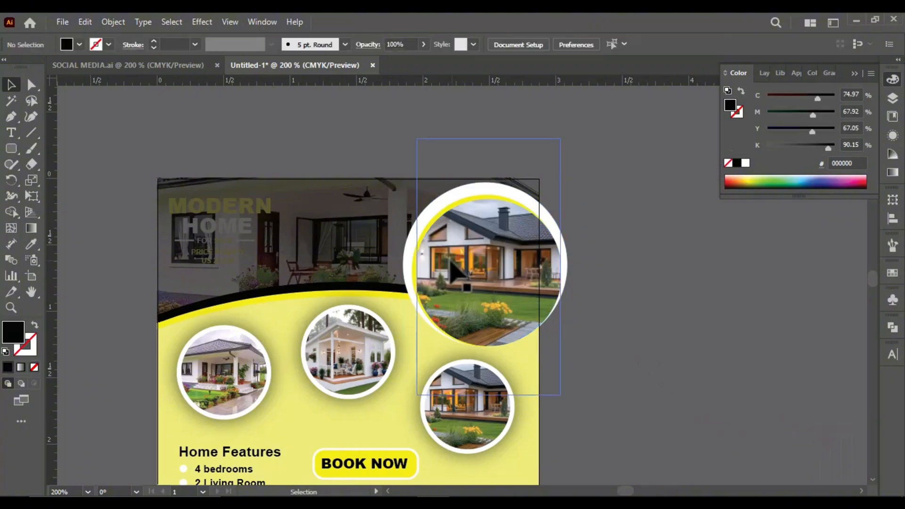
Move the dark overlay aside to reach the header texts and lines, and bring them all to the front
scroll(224, 222, up, 2)
click(283, 219)
scroll(243, 246, down, 1)
drag(151, 275, 314, 273)
drag(104, 188, 285, 308)
click(105, 311)
click(212, 289)
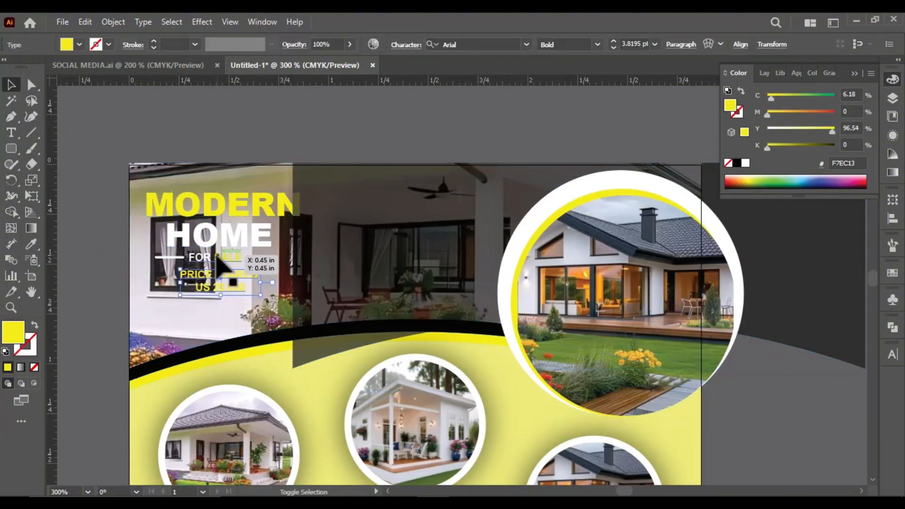
shift+click(217, 256)
shift+click(162, 257)
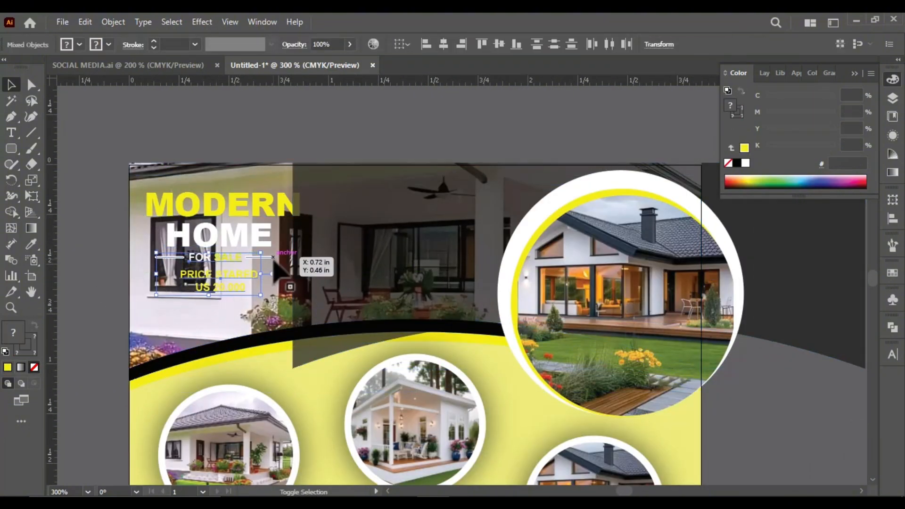
right_click(243, 204)
mouse_move(364, 428)
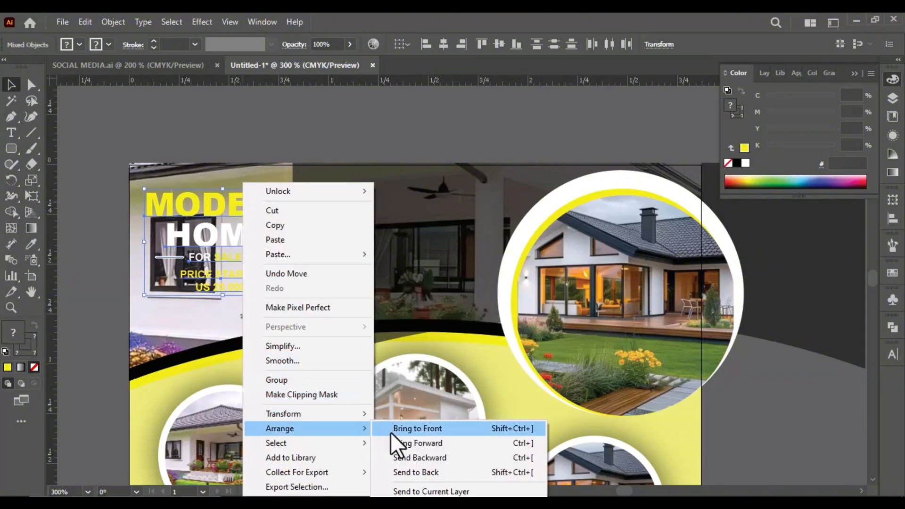
click(392, 430)
Move the dark overlay back over the header photo and set its opacity to 47%
drag(380, 293, 231, 287)
click(233, 286)
drag(401, 60, 398, 60)
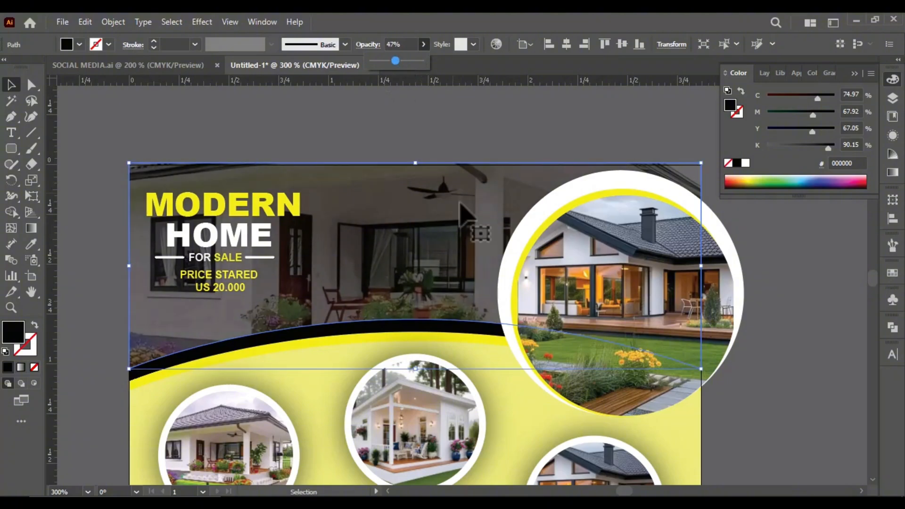
scroll(460, 203, down, 2)
click(611, 352)
Draw a black rectangle from the artboard's upper-left corner across its full width and nearly its full height
scroll(366, 302, down, 2)
scroll(364, 302, up, 2)
drag(11, 148, 47, 148)
scroll(77, 107, up, 4)
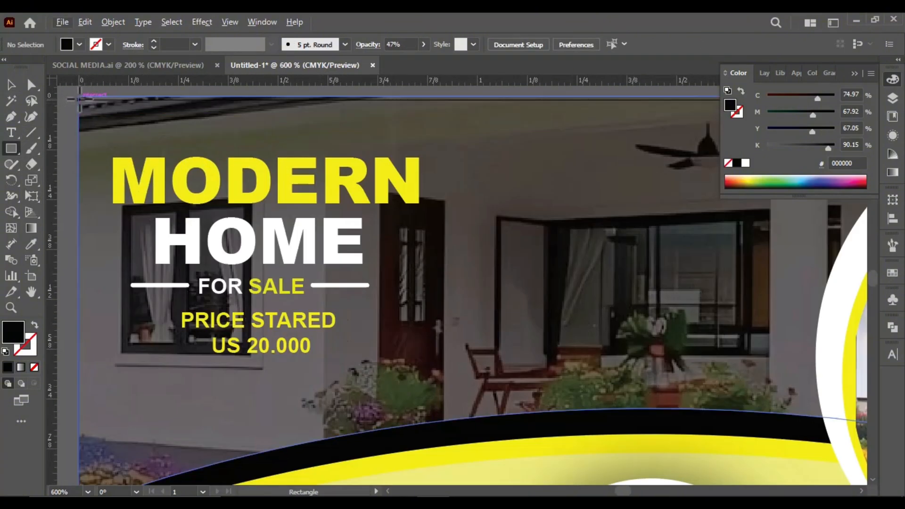
click(79, 99)
click(431, 238)
scroll(151, 122, down, 2)
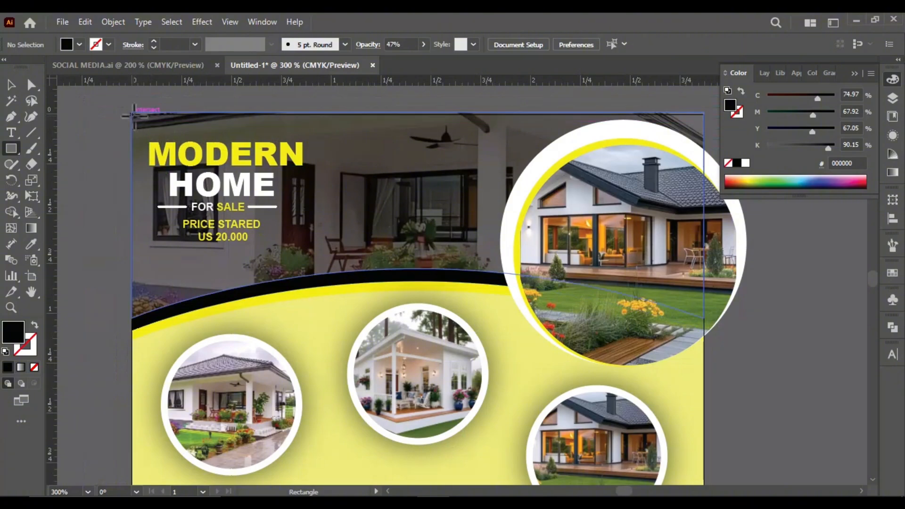
drag(132, 113, 704, 419)
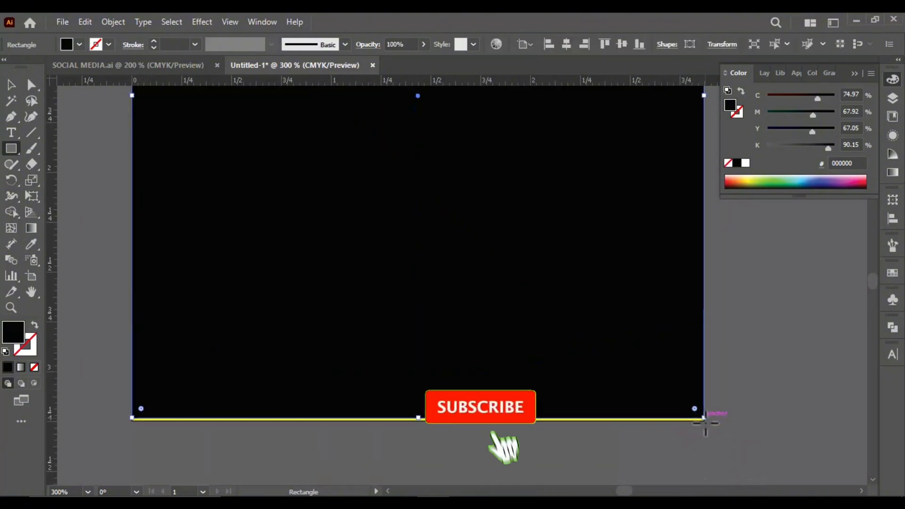